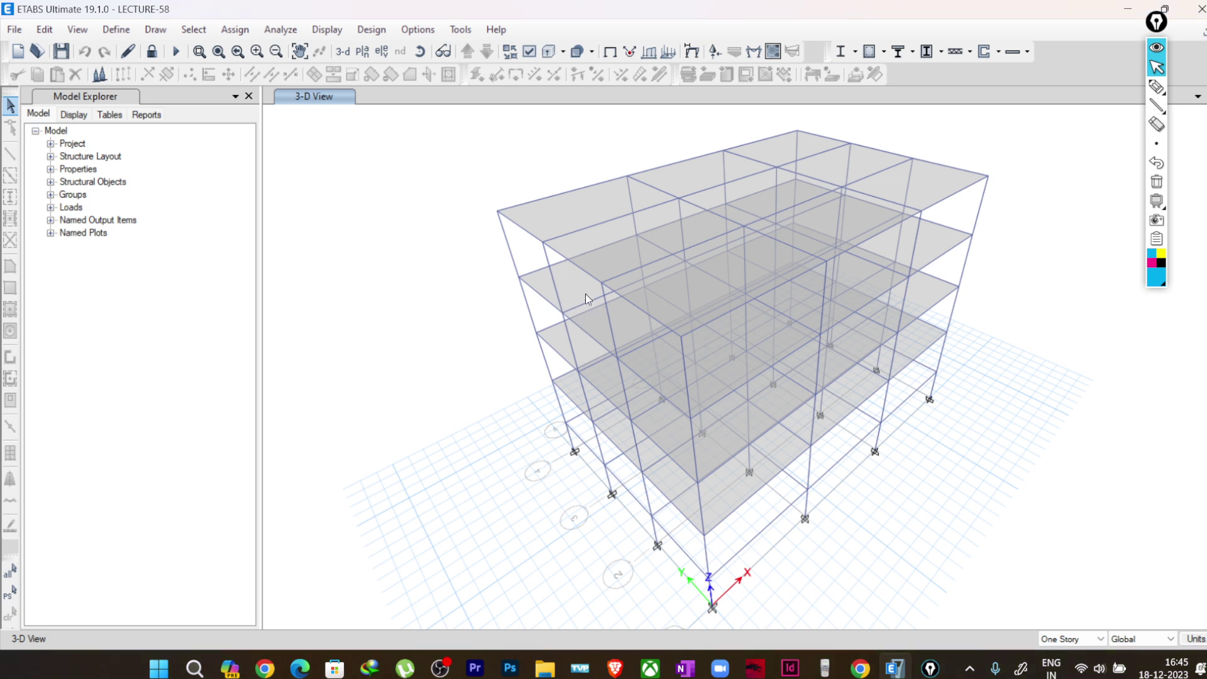
Step: Isolate the Story2 beams and their supporting columns along the front grid line by showing only those selected frames
middle_drag(632, 381, 537, 252)
click(611, 440)
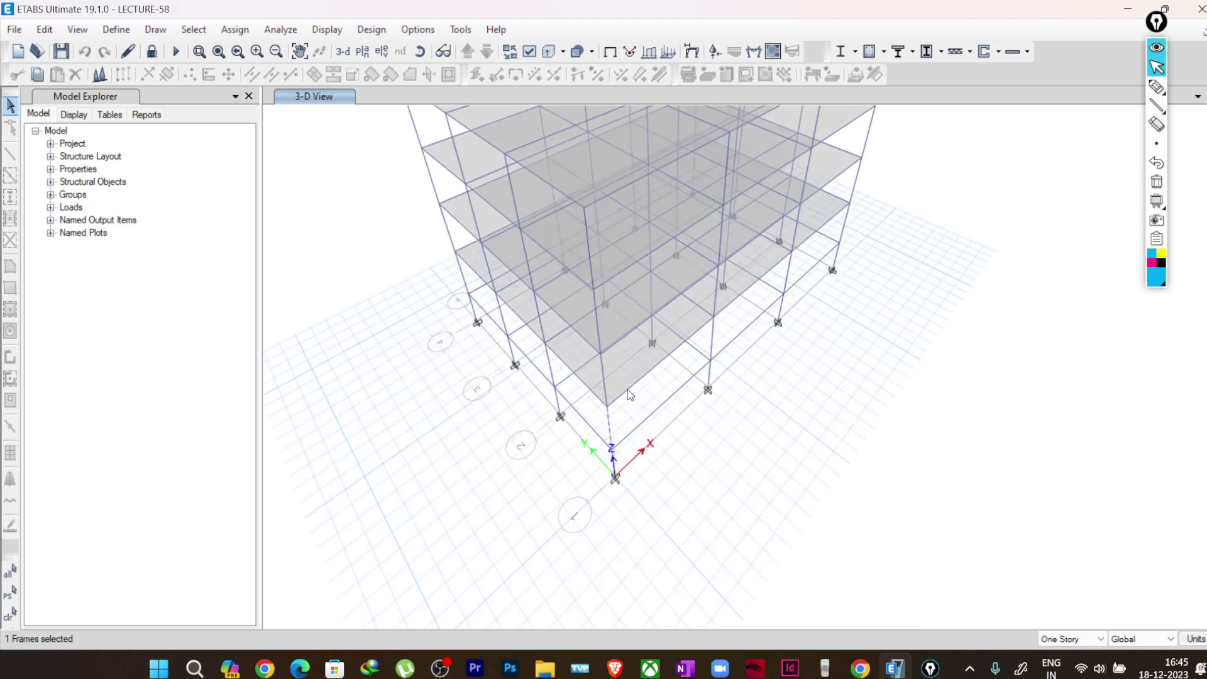
click(733, 300)
click(787, 283)
click(847, 227)
right_click(888, 296)
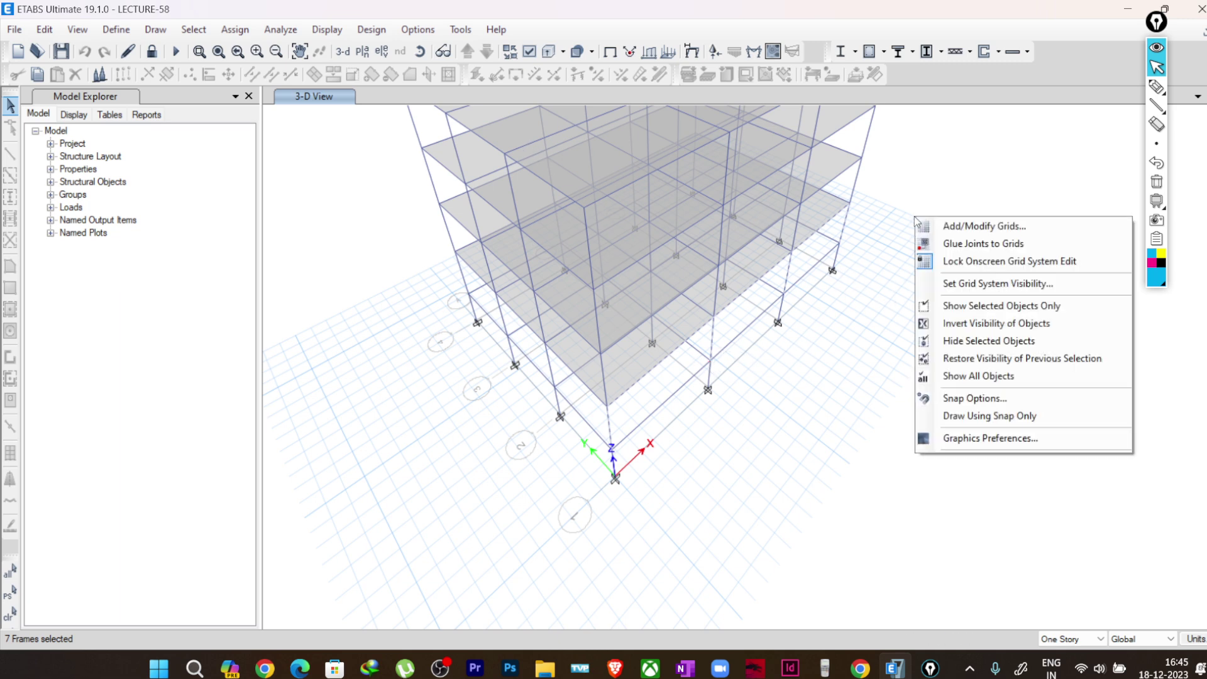
click(966, 313)
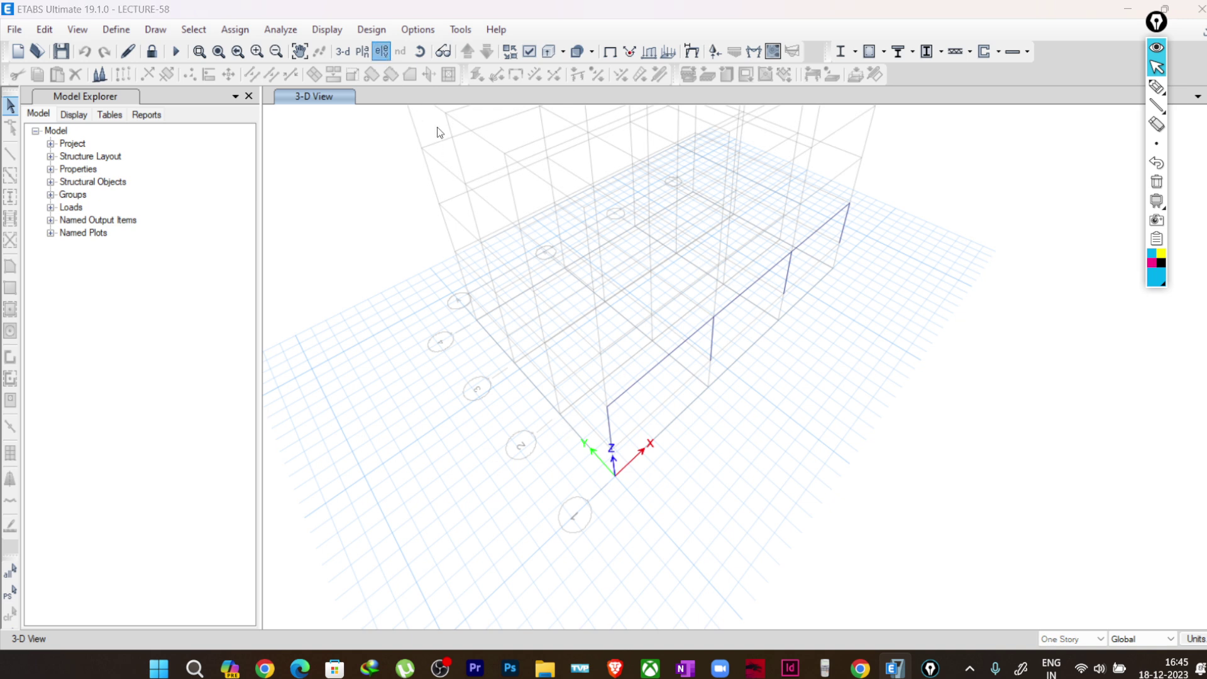
Step: Display the isolated frame in the elevation view of grid line 1, framed from Base to Story5
click(381, 51)
click(469, 289)
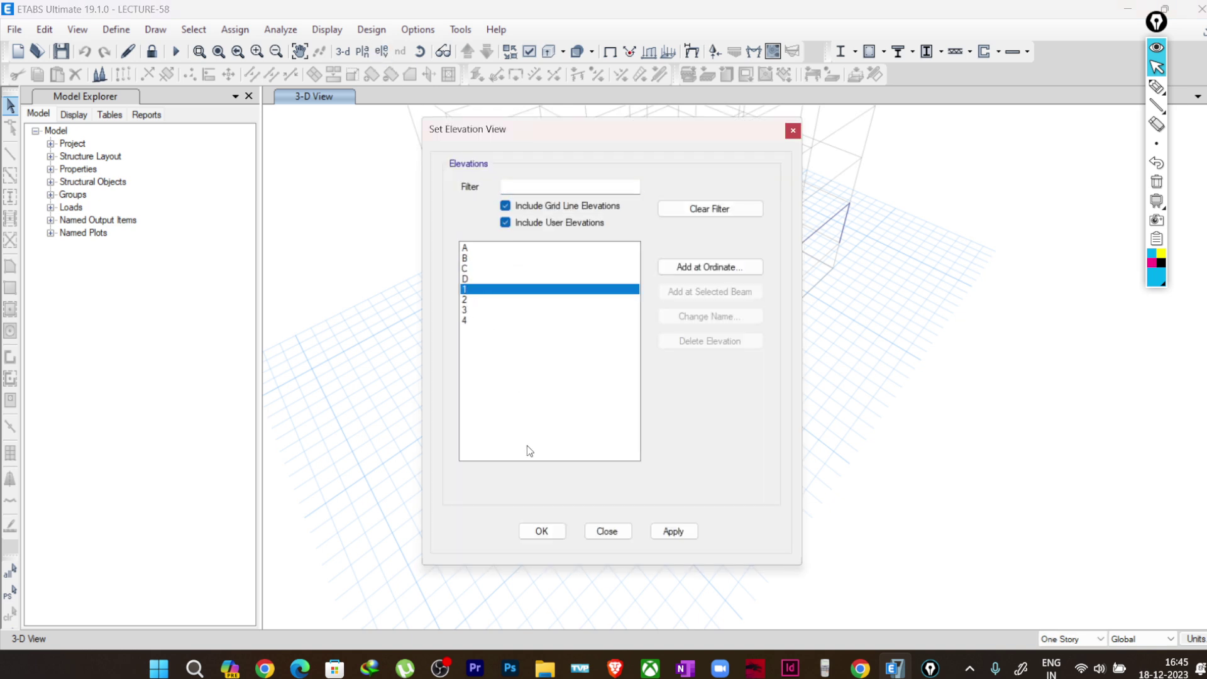
click(542, 531)
scroll(743, 387, up, 3)
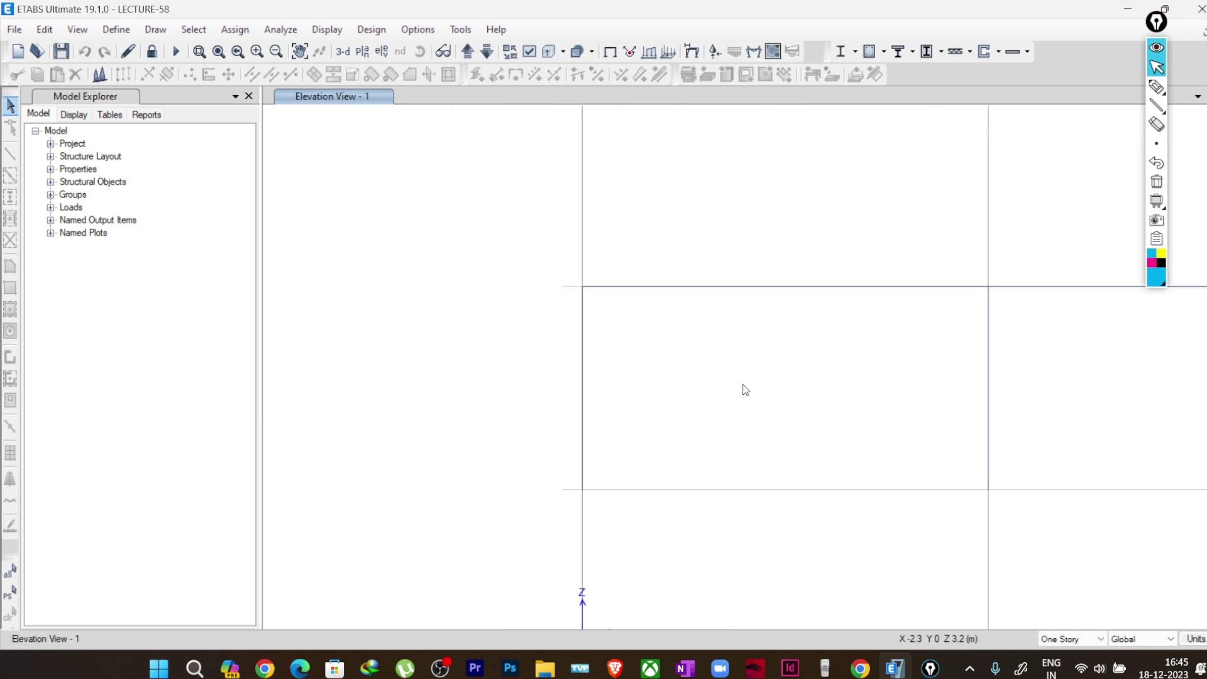
scroll(541, 361, down, 3)
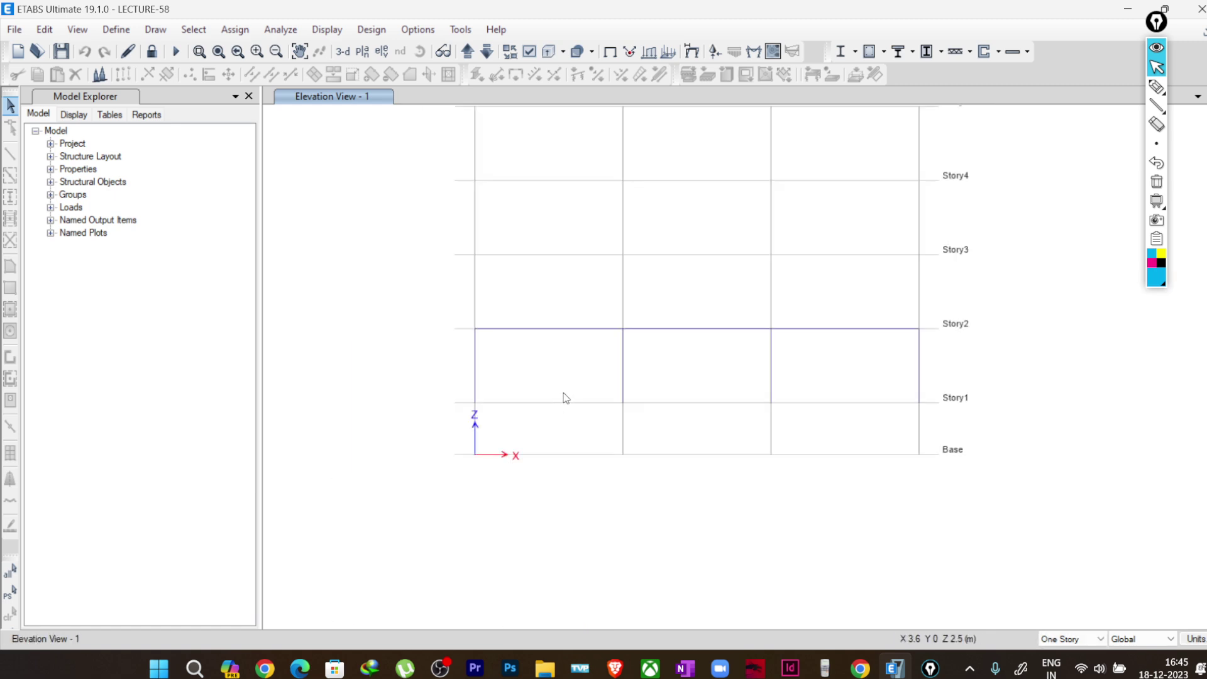
scroll(557, 400, up, 3)
scroll(531, 376, down, 3)
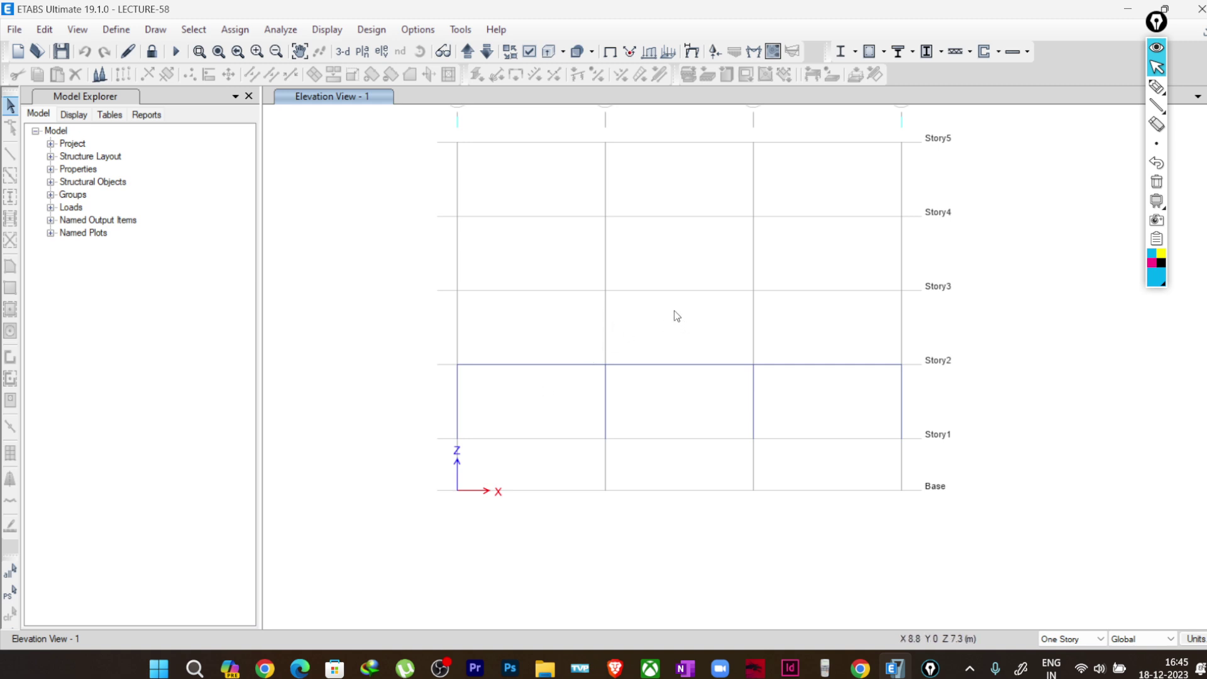
Step: Display the Moment 3-3 diagram for load case RSX with values and inspect the beam and column moments
click(753, 51)
click(113, 182)
scroll(113, 183, up, 3)
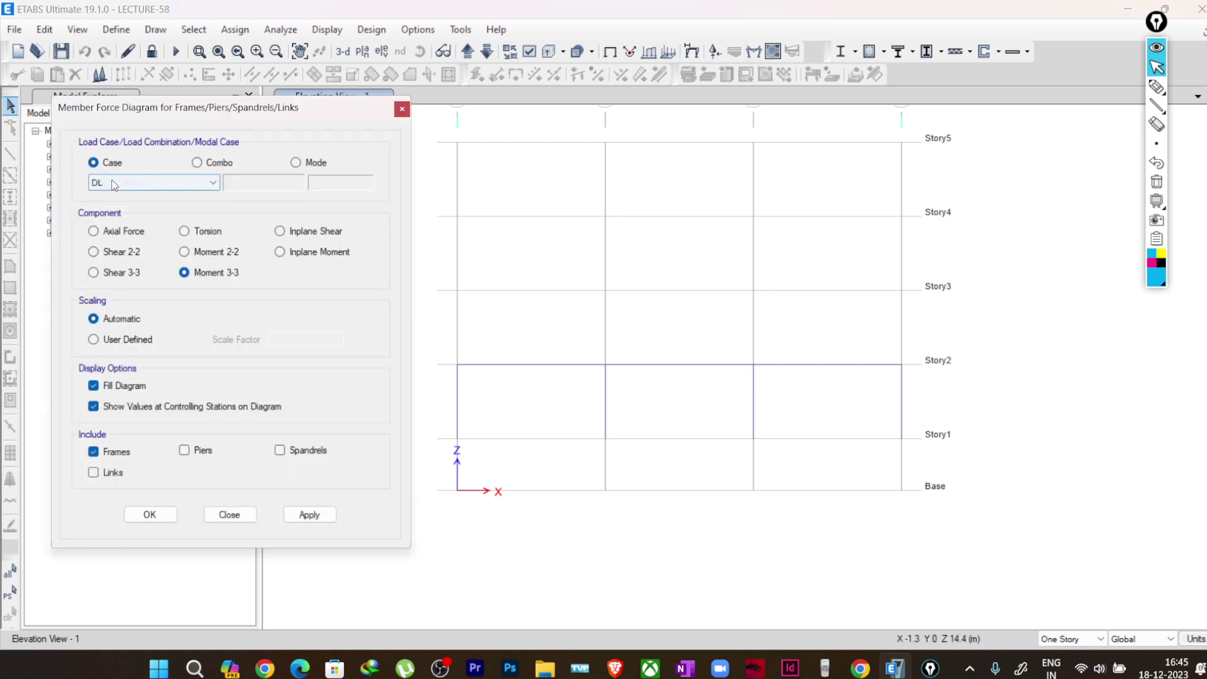
click(113, 182)
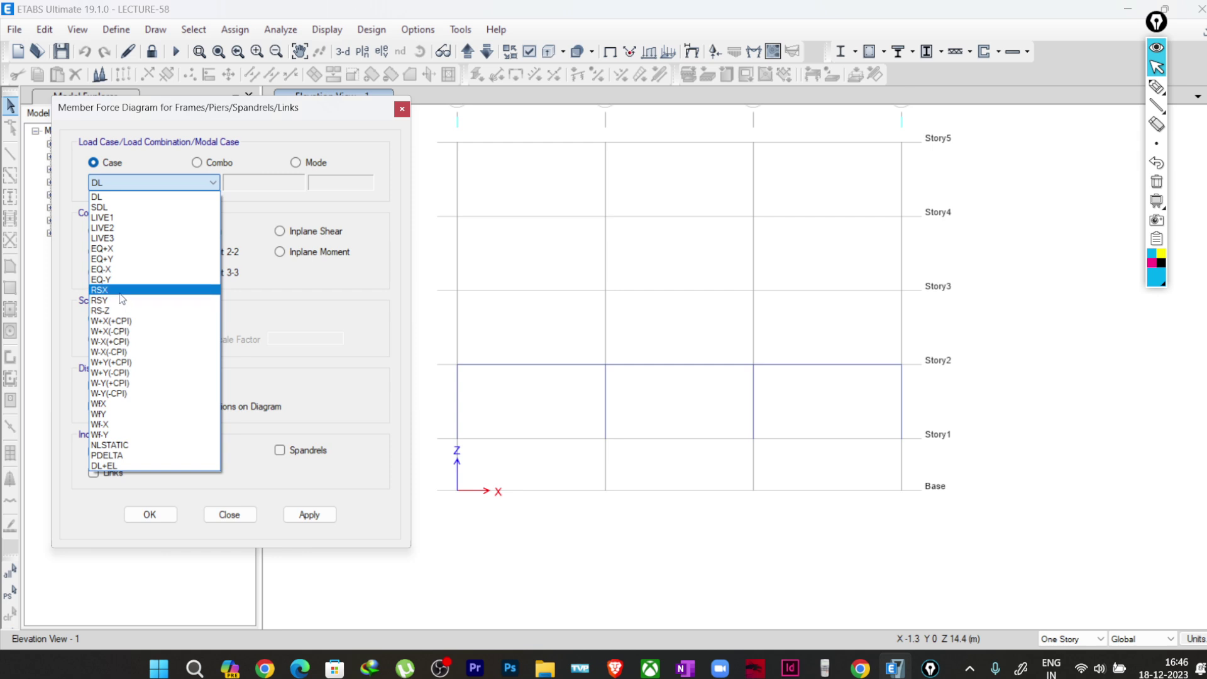
click(120, 291)
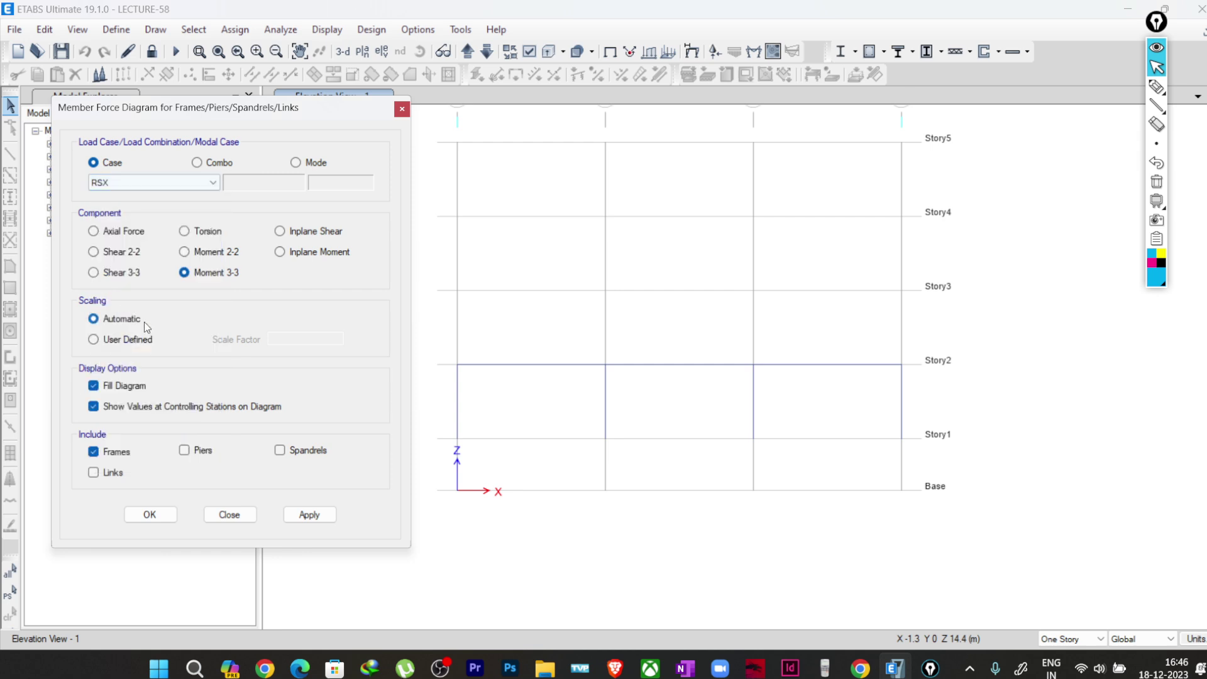
click(310, 513)
mouse_move(465, 366)
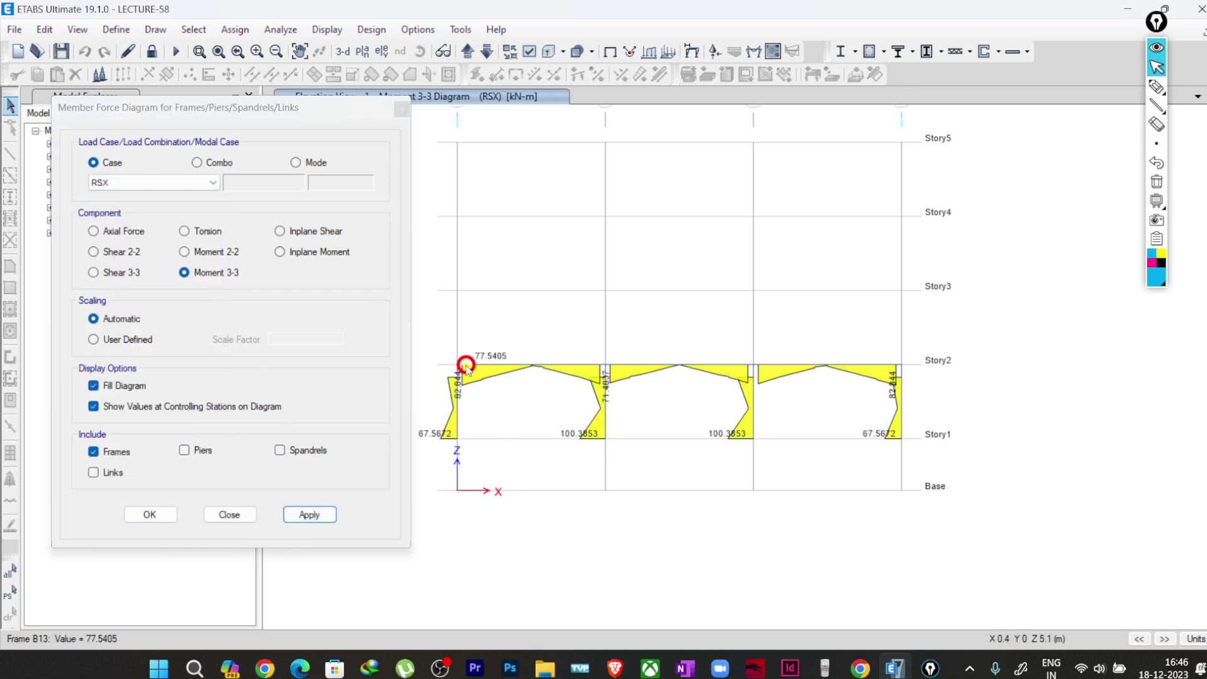
mouse_move(900, 438)
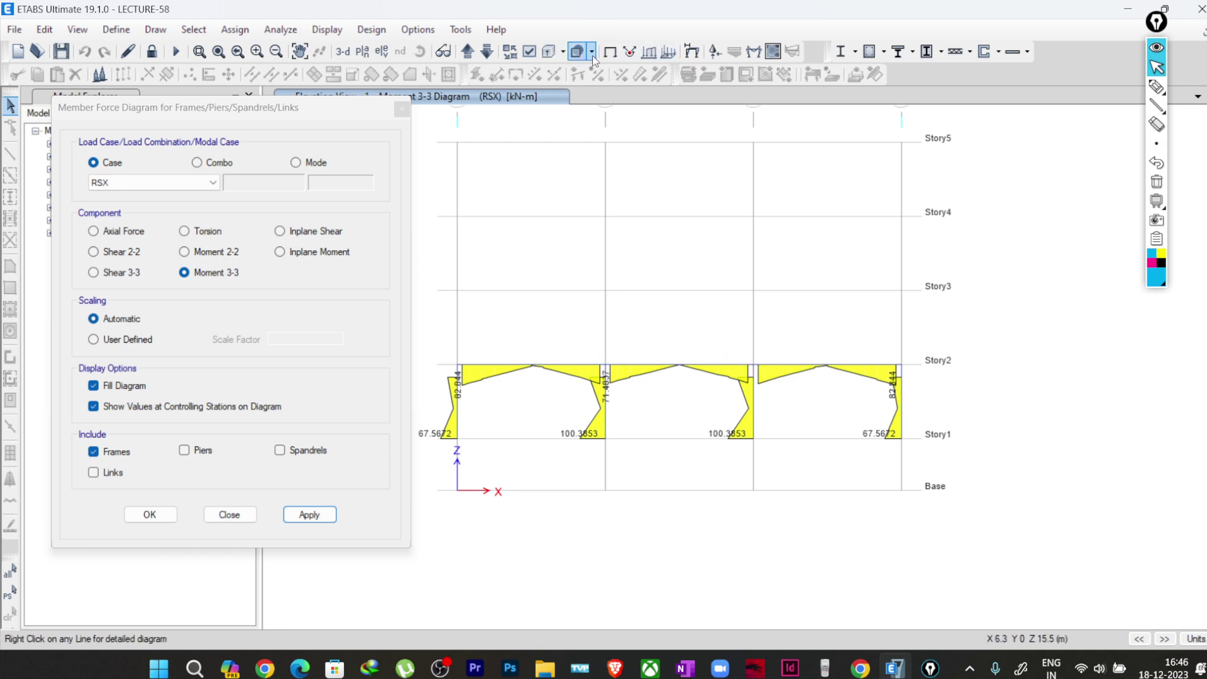
Step: Display the deformed shape of the frame for load case RSX
click(691, 52)
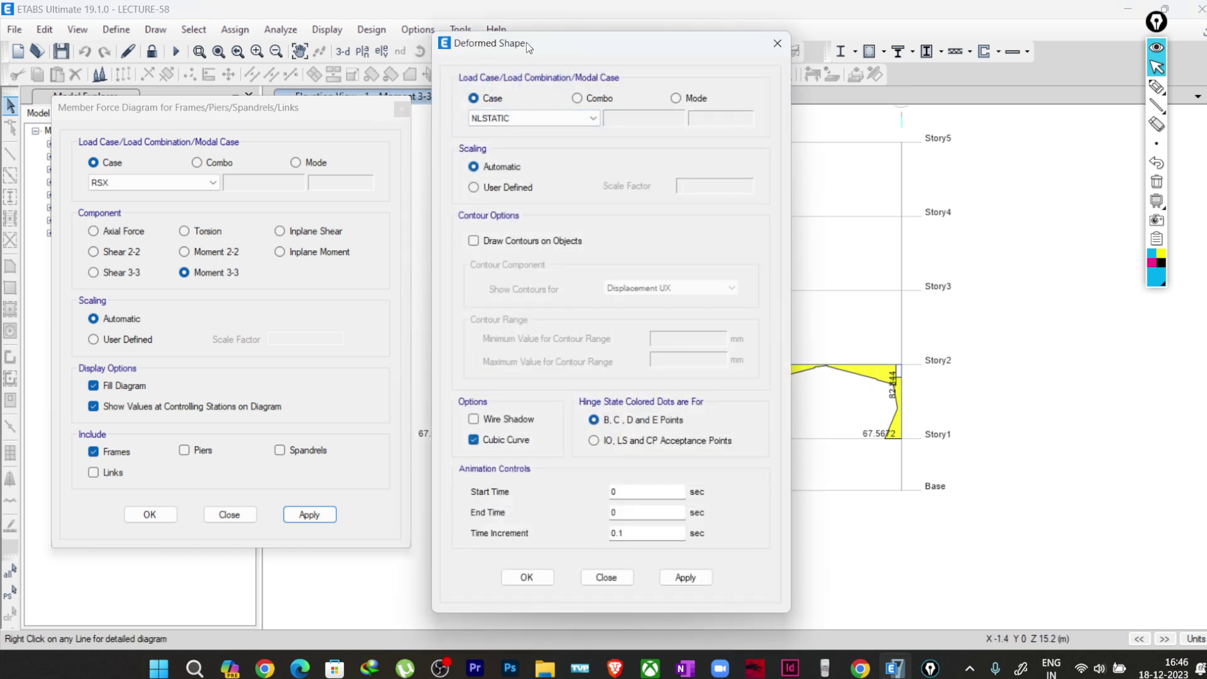
drag(526, 42, 168, 47)
click(173, 122)
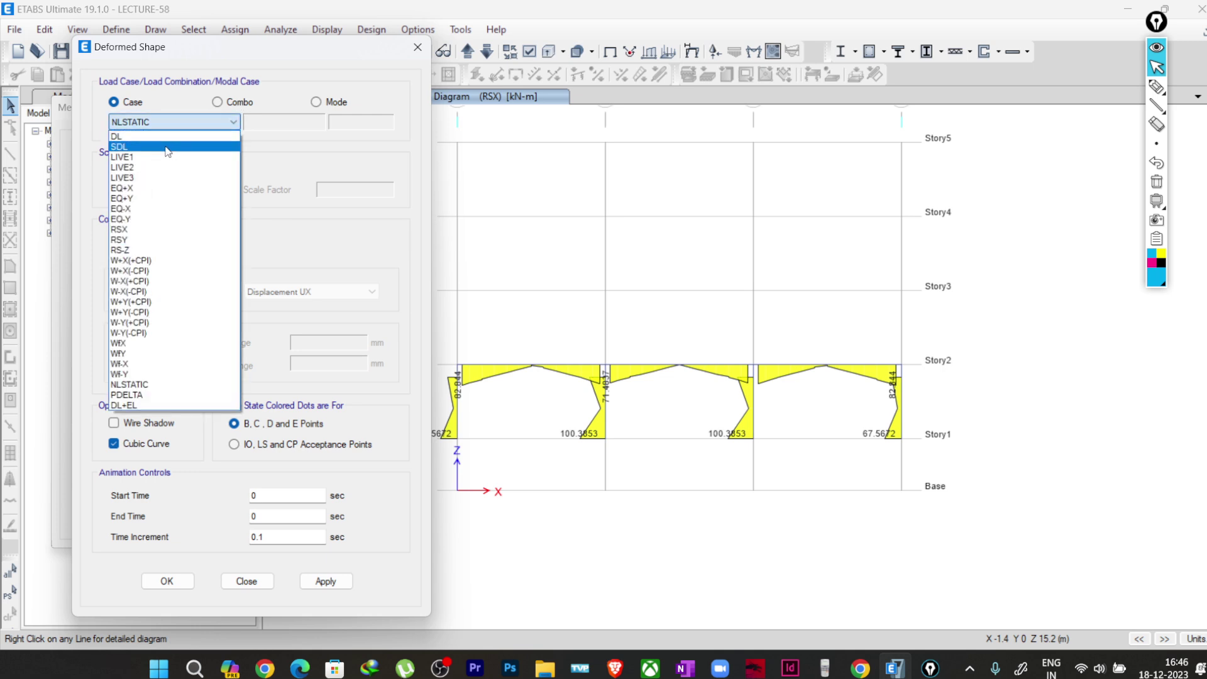
click(162, 229)
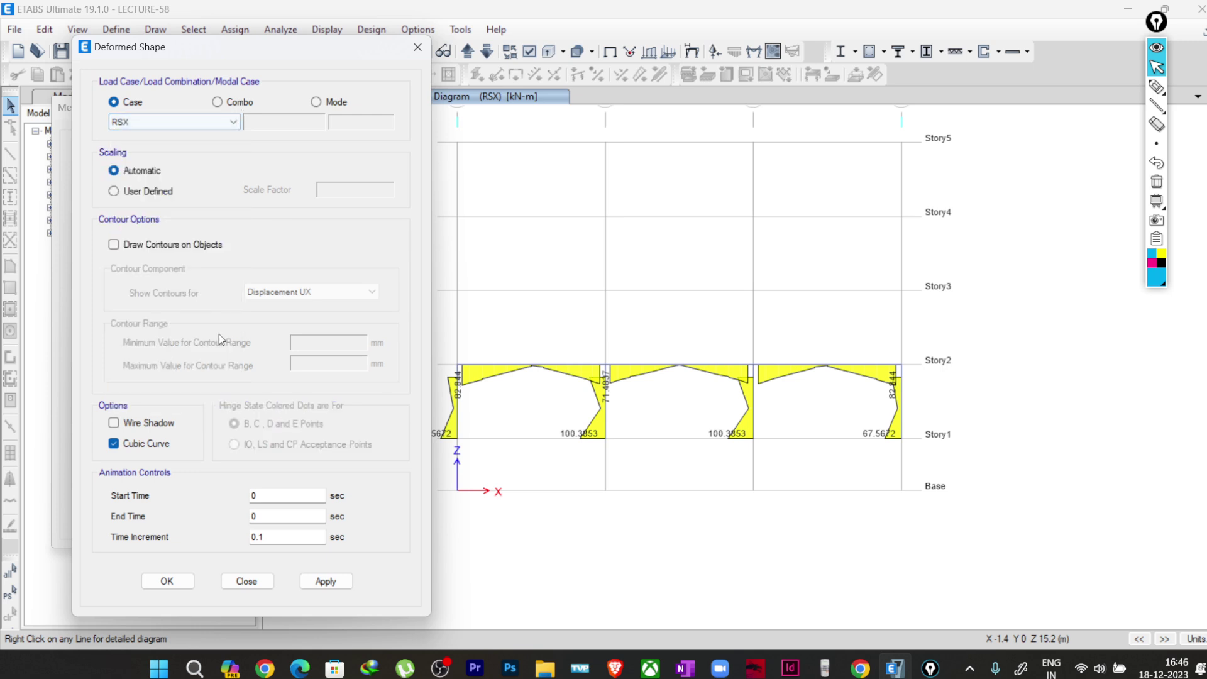
click(337, 578)
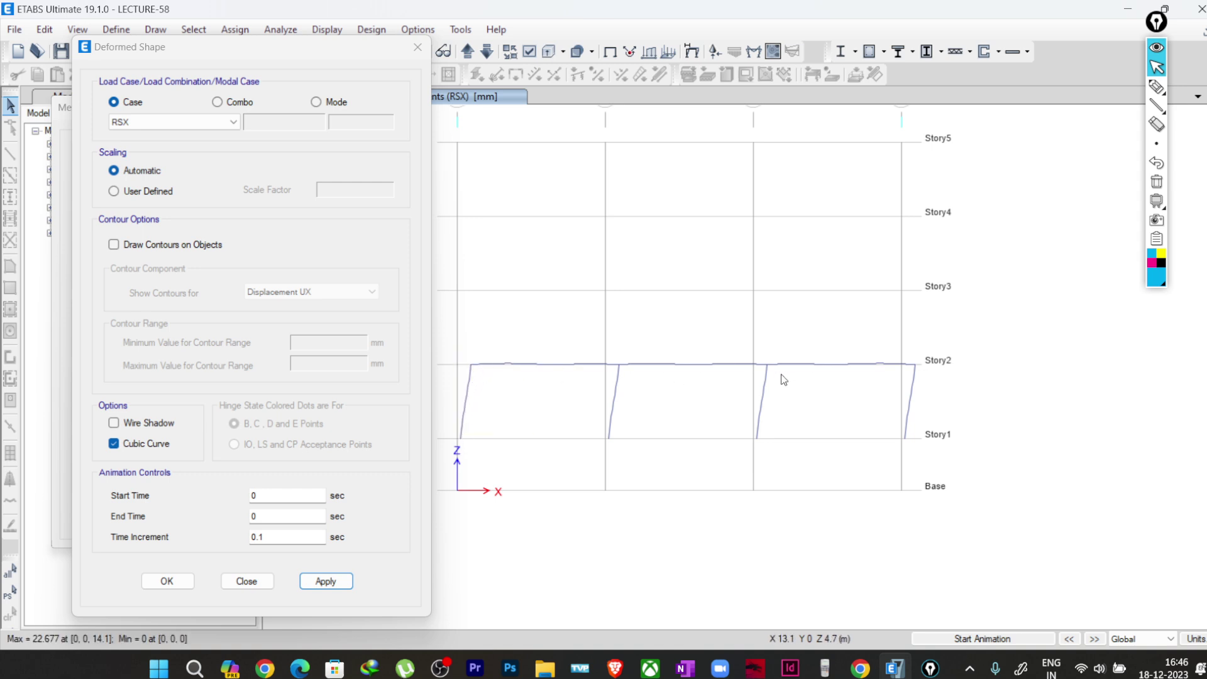
Step: Display the frame's deformed shape for load case EQ+X and close the deformed shape settings
click(198, 121)
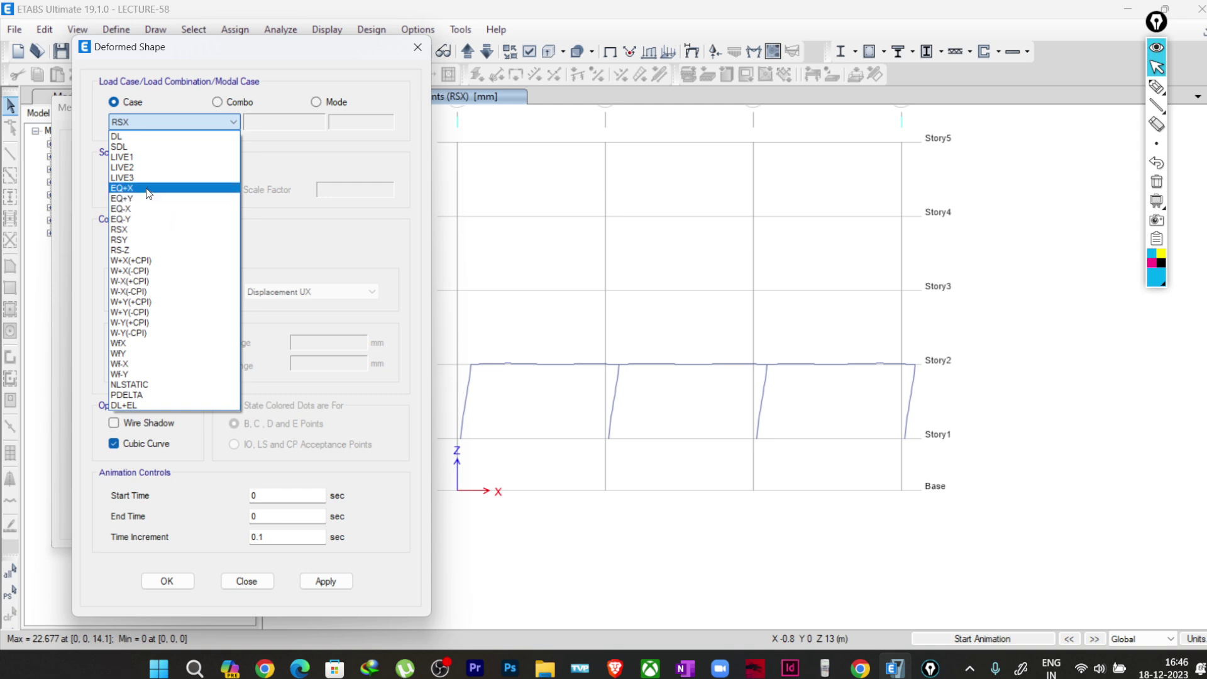
click(149, 187)
click(334, 582)
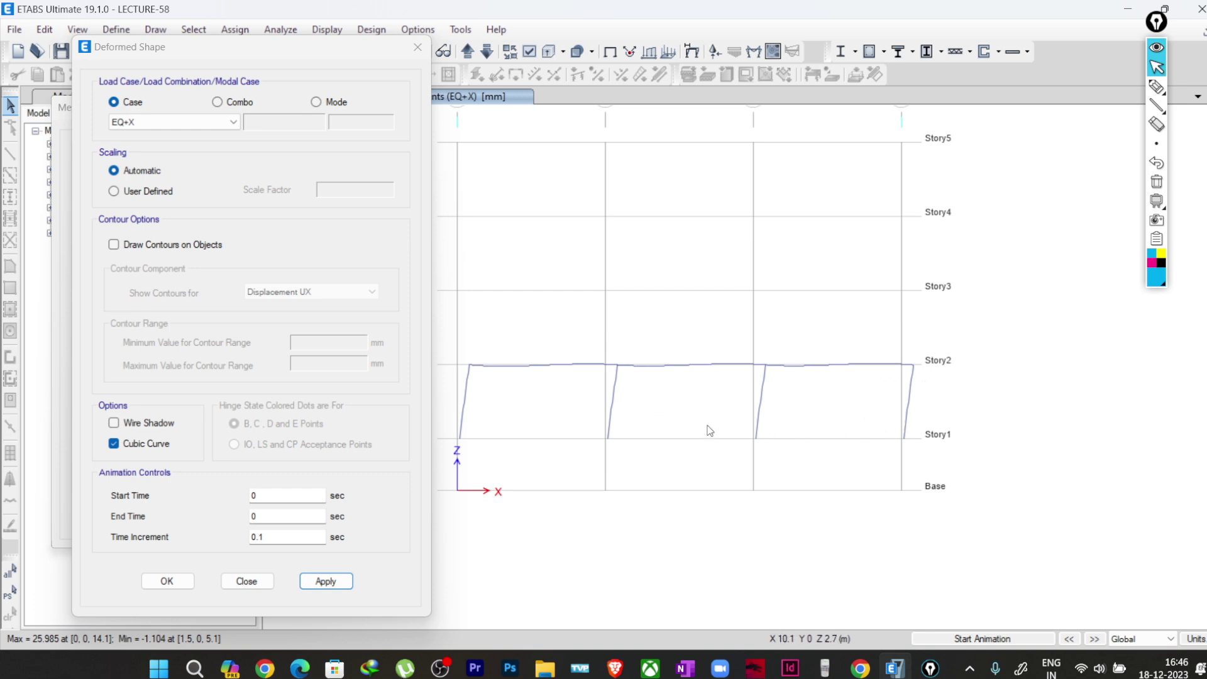
click(201, 123)
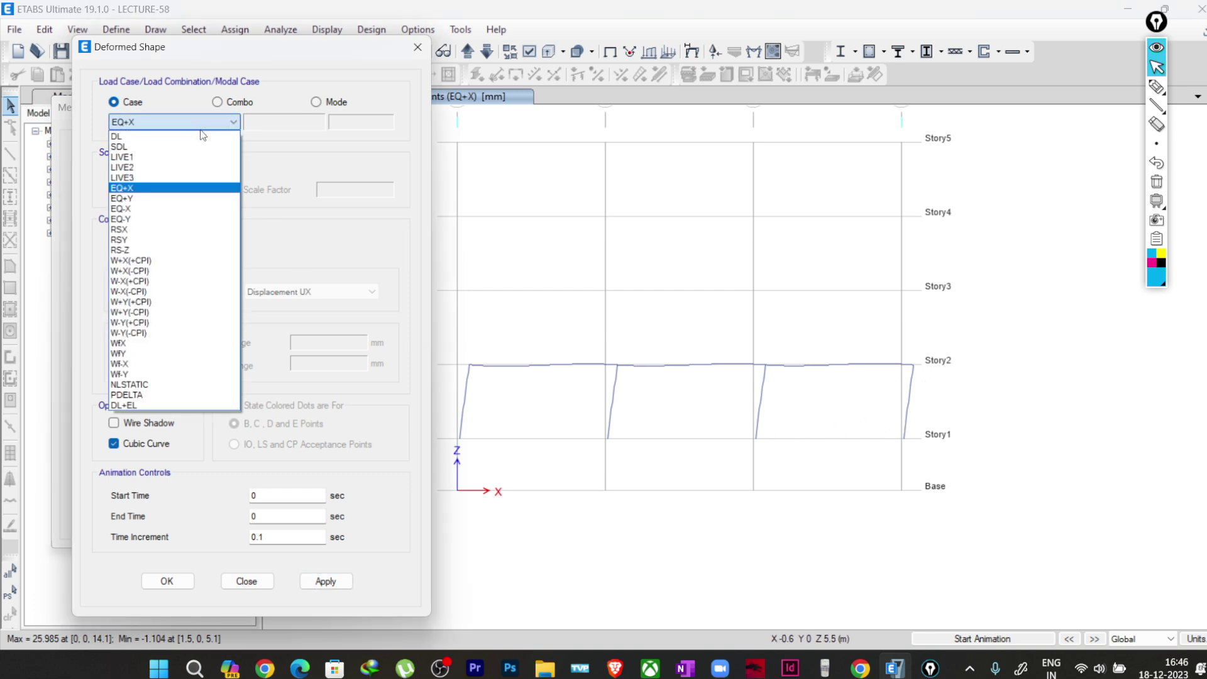
click(418, 47)
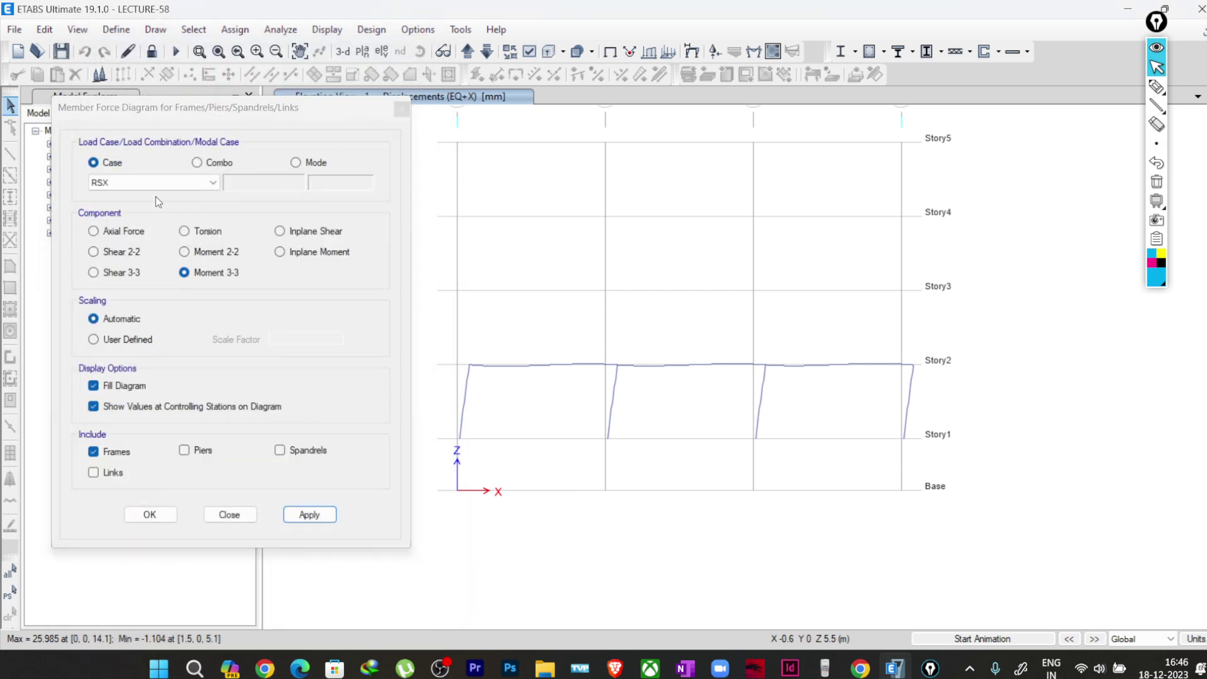
Step: Display the Moment 3-3 diagram for load case EQ+X and inspect the beam and column moments up close
click(149, 186)
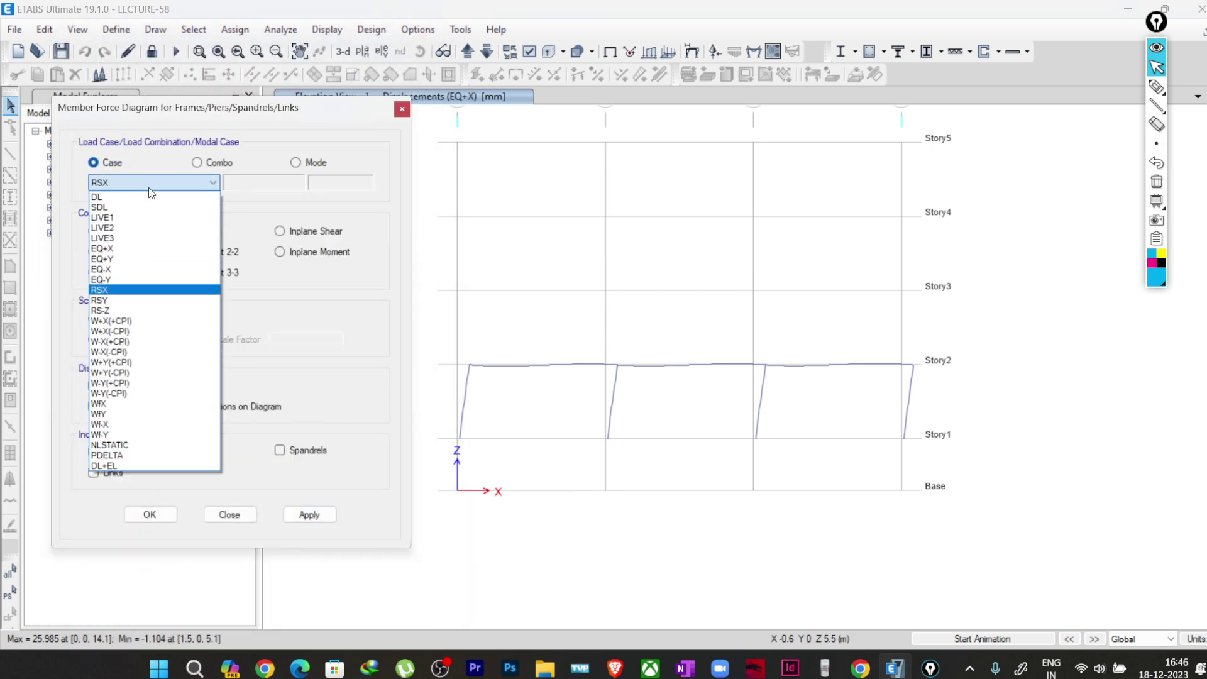
click(119, 248)
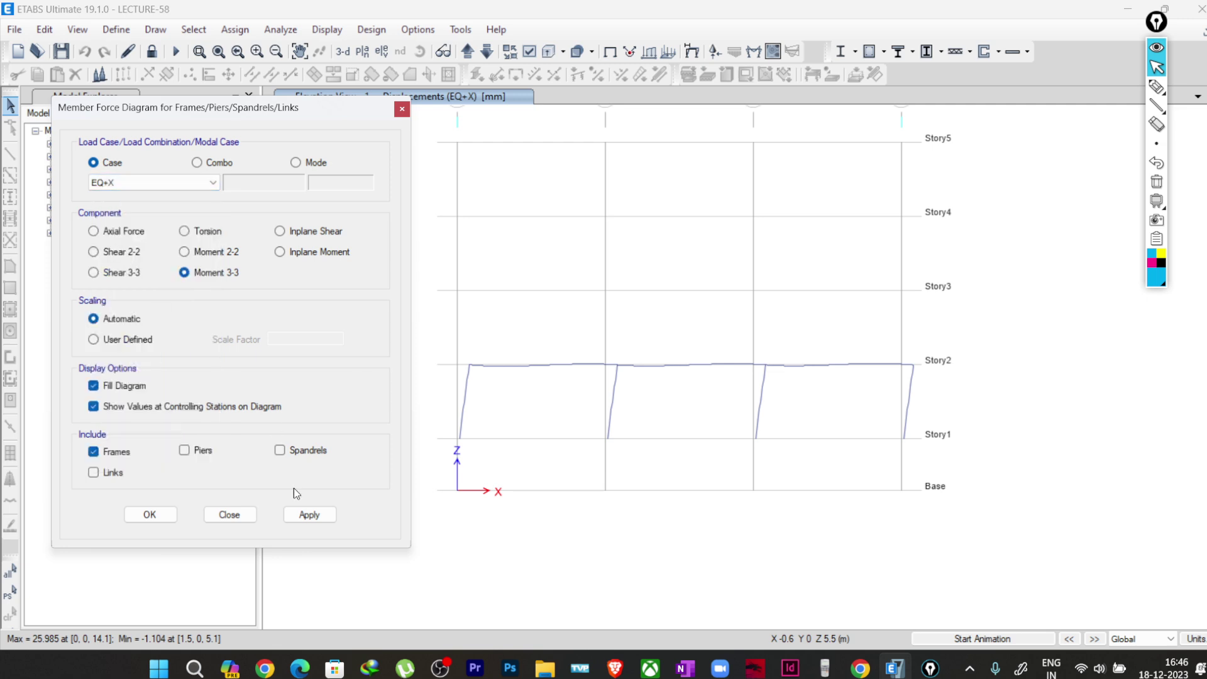
click(309, 514)
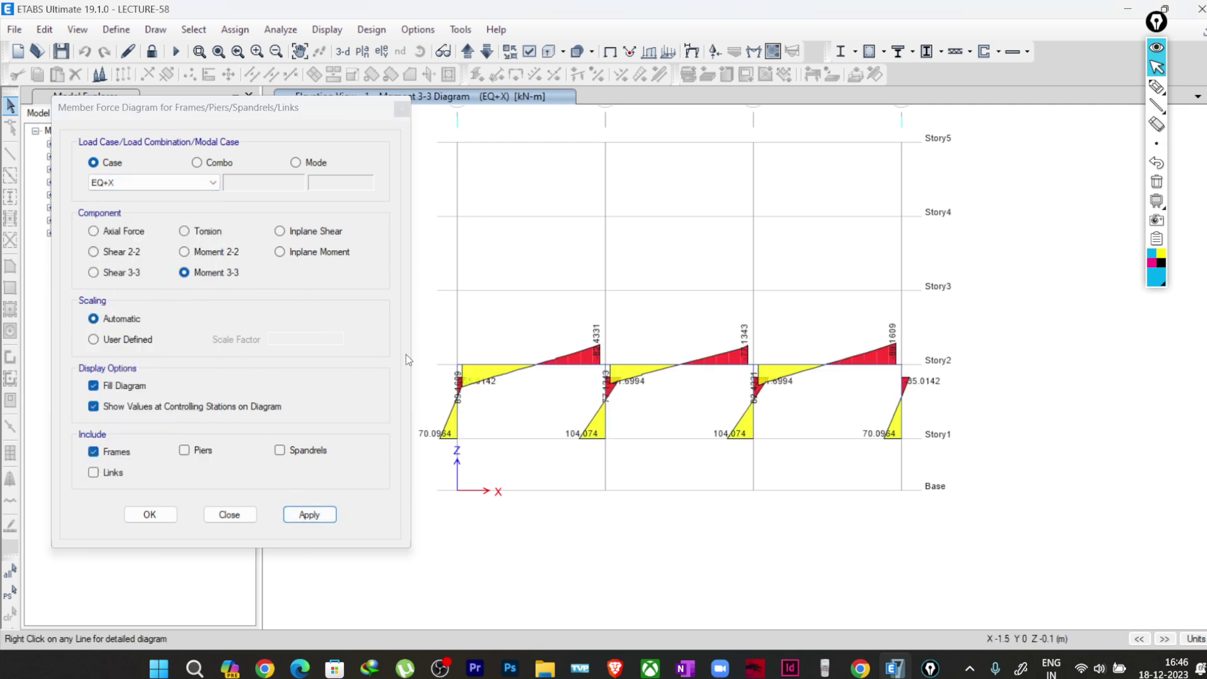
mouse_move(460, 388)
click(256, 51)
click(256, 52)
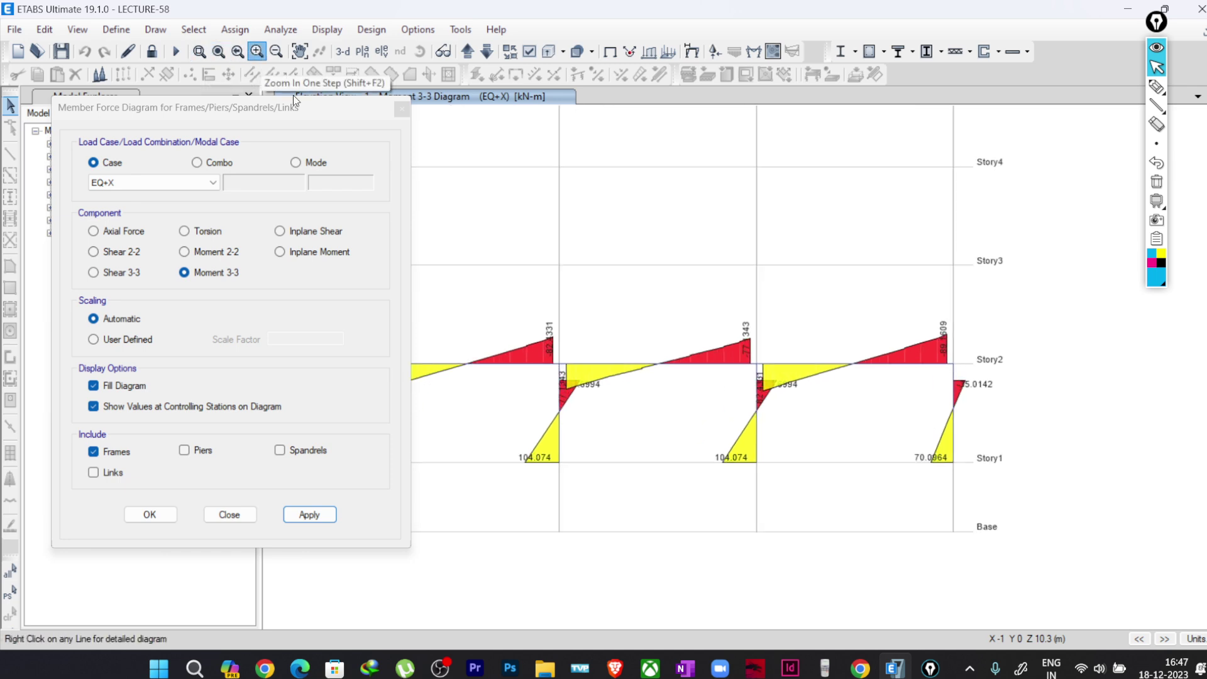
middle_drag(589, 407, 543, 410)
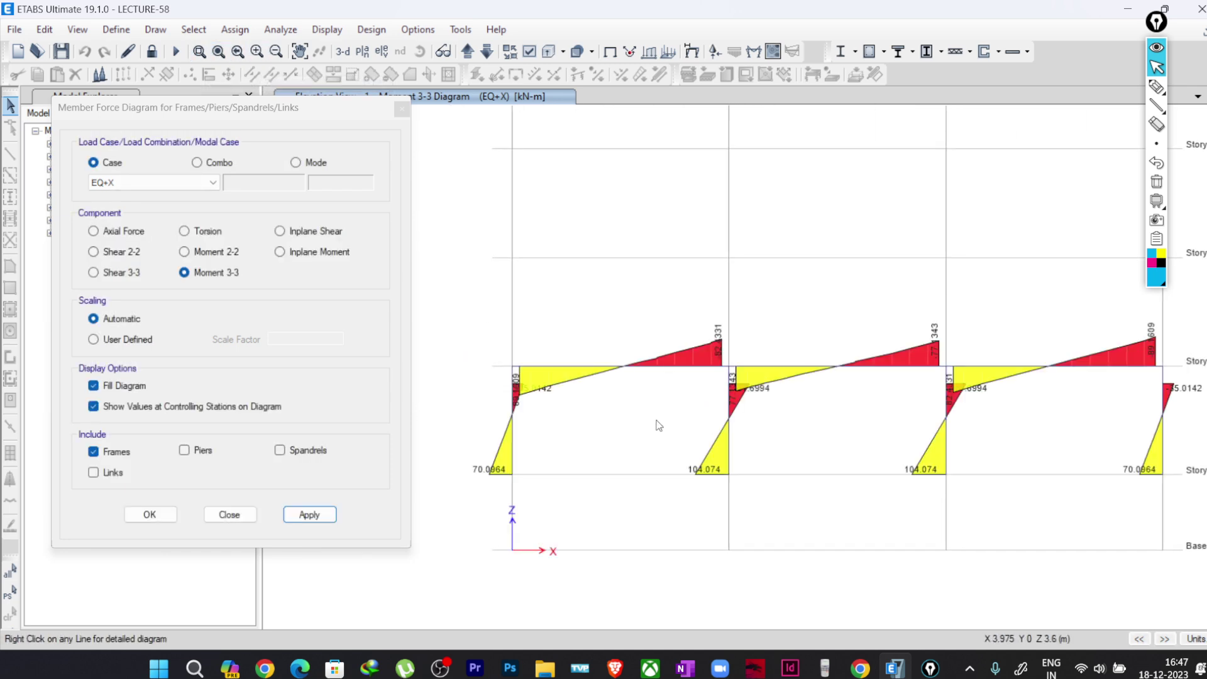
Step: Switch the Moment 3-3 diagram back to load case RSX and inspect the first beam's end moments
click(154, 184)
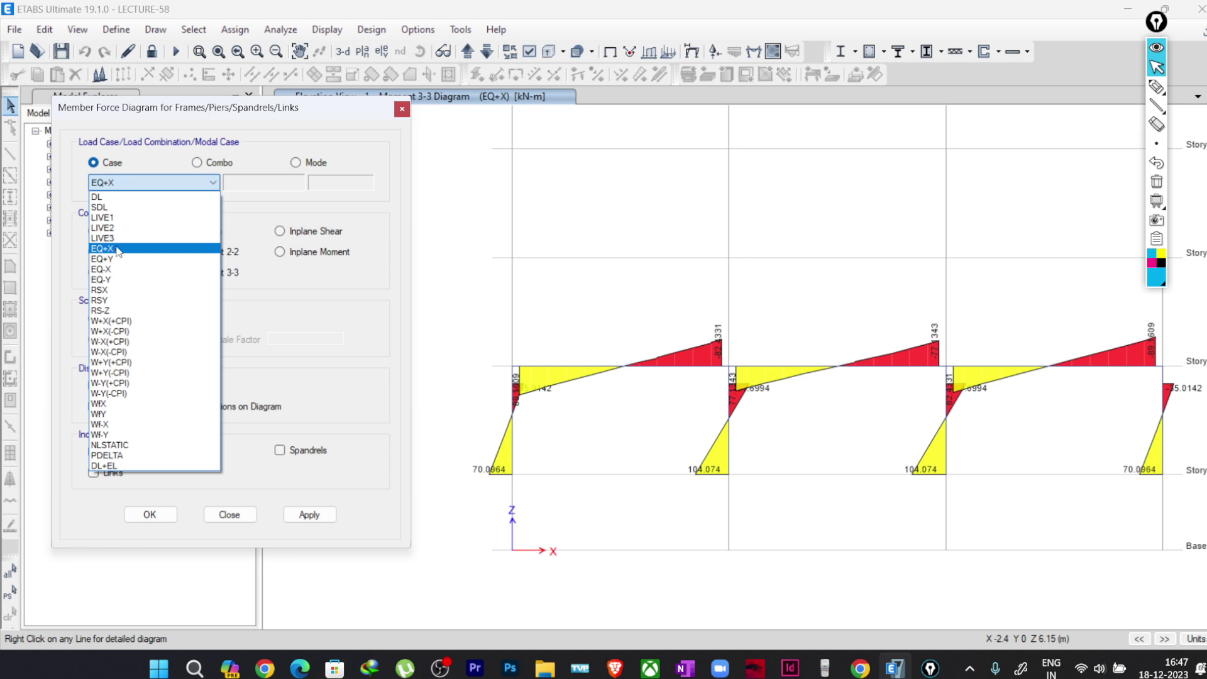
click(107, 289)
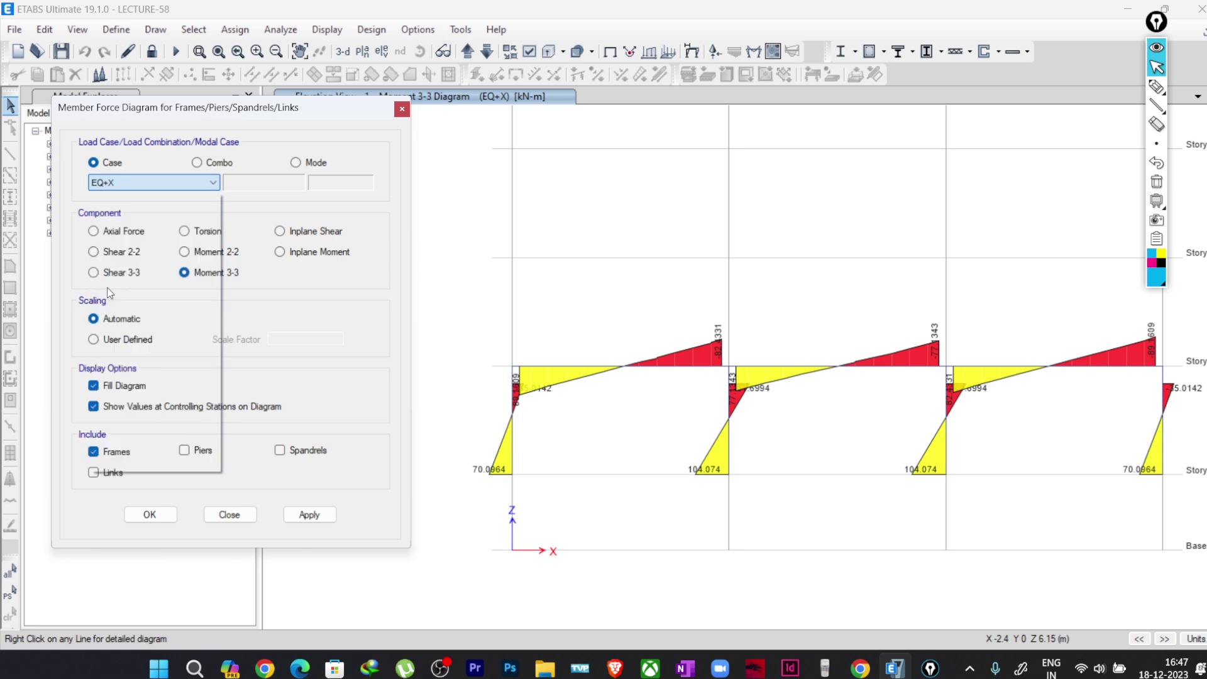
click(302, 516)
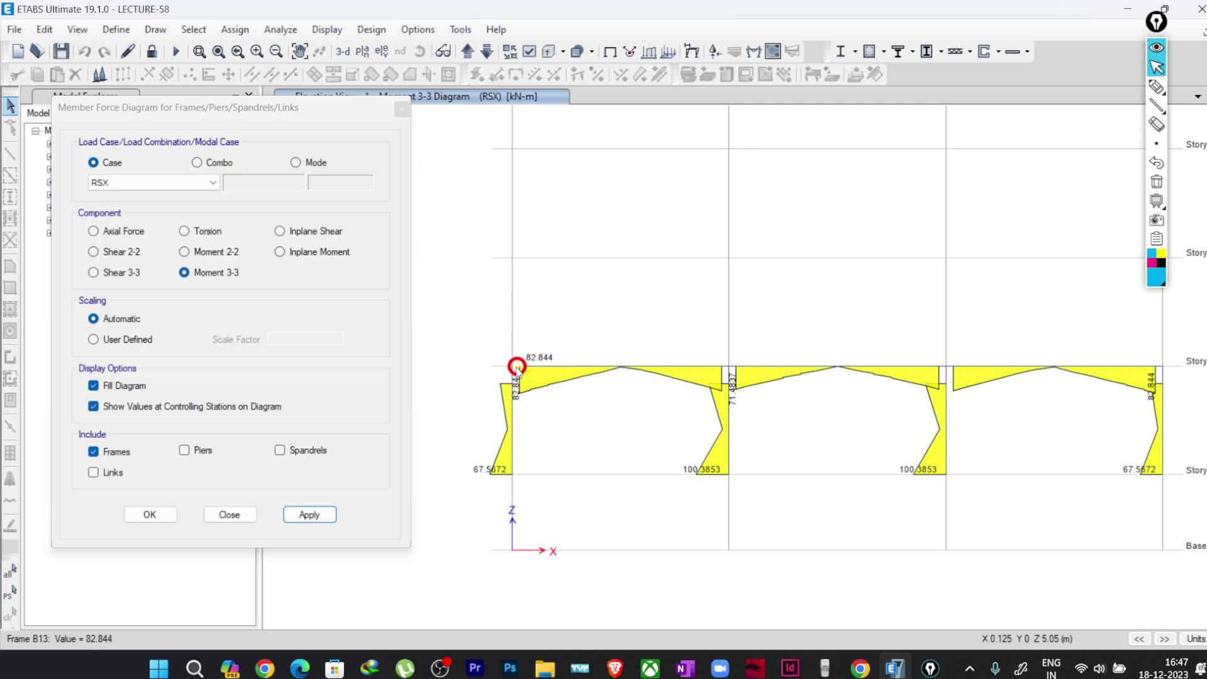
mouse_move(684, 367)
mouse_move(512, 384)
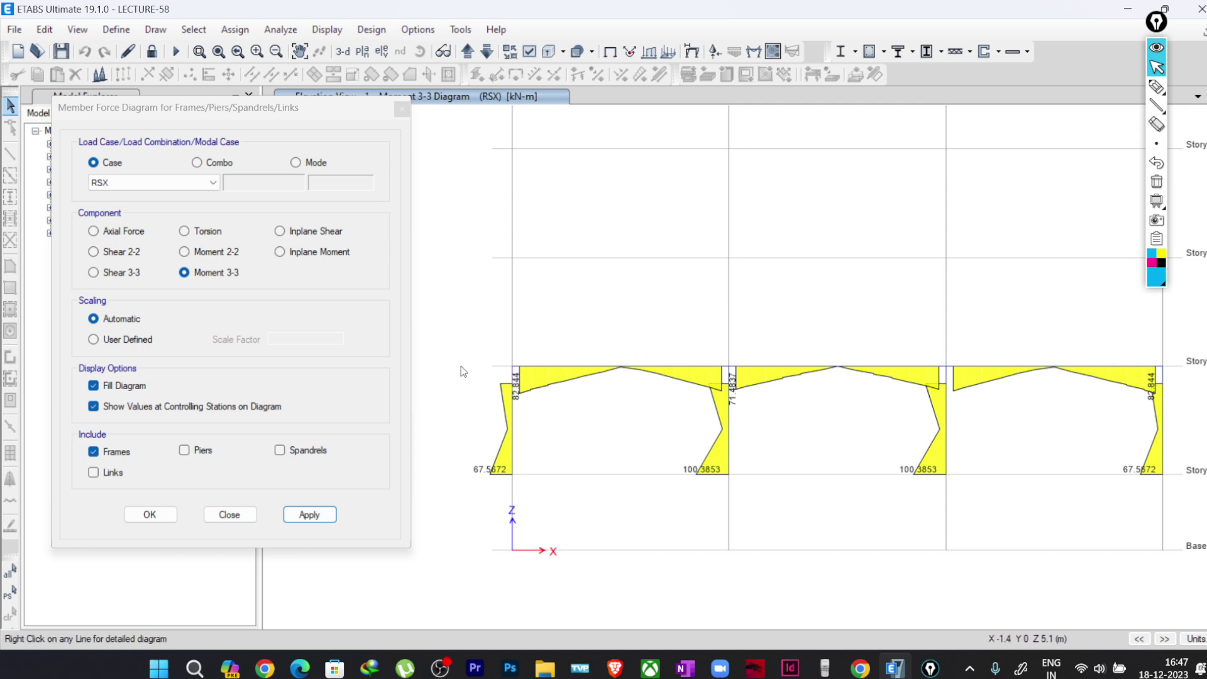
Step: Sketch a lateral load arrow and an S-shaped bending curve over the first beam span, and clear the annotations
click(1156, 86)
mouse_move(450, 366)
mouse_down()
mouse_move(578, 384)
mouse_move(653, 353)
mouse_move(715, 354)
mouse_up()
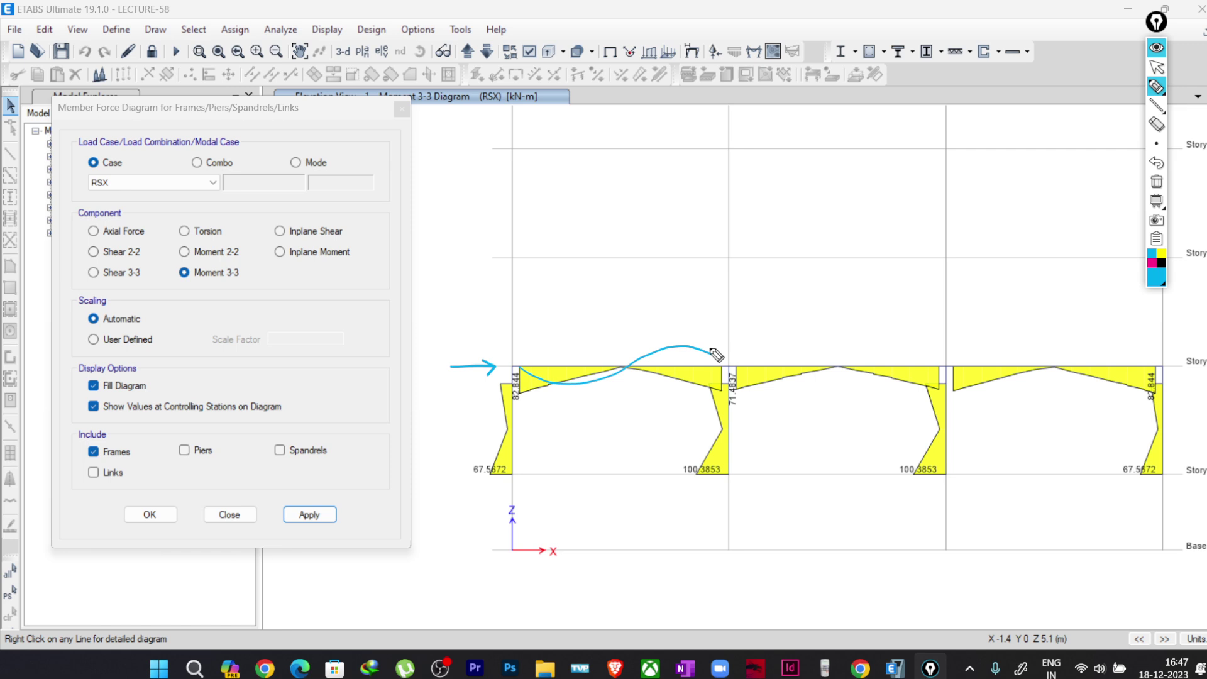
click(1157, 183)
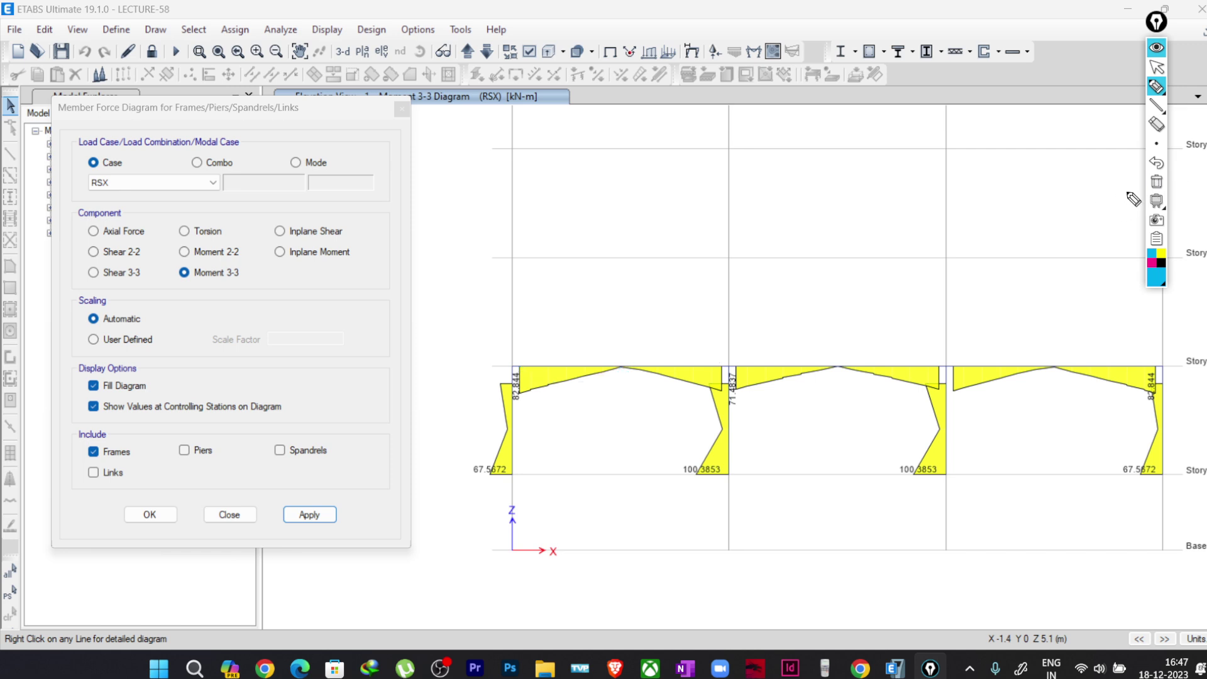
click(1156, 66)
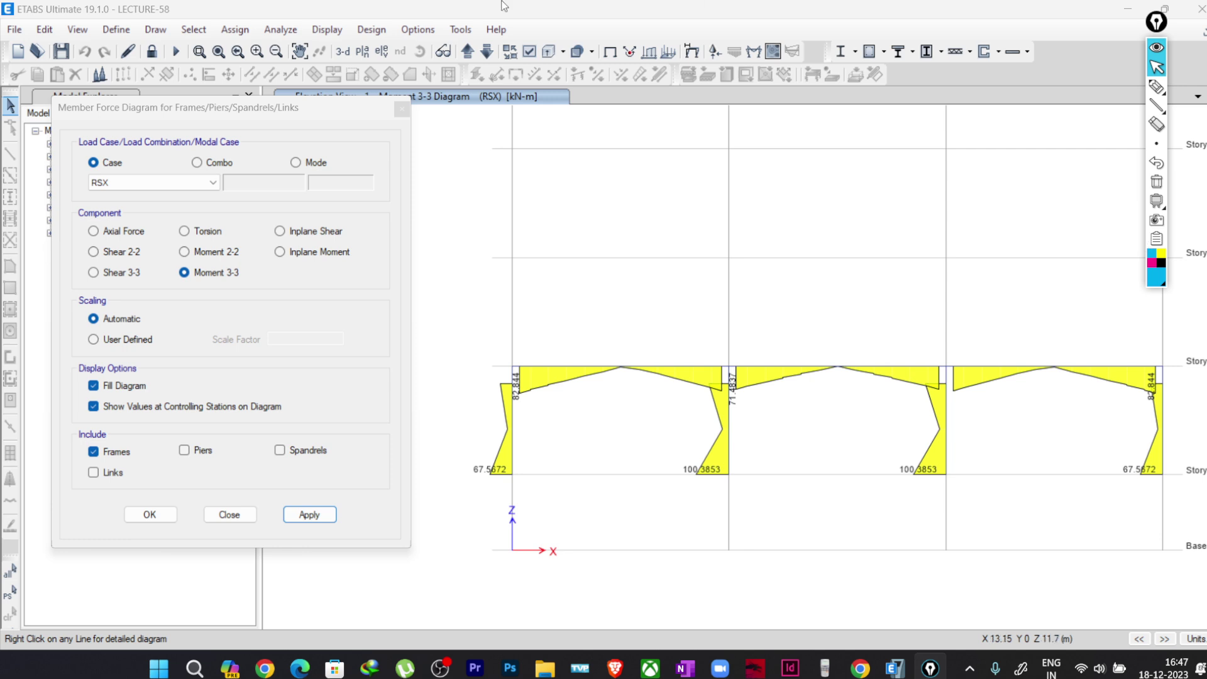
Step: Display the Moment 3-3 diagram for dead load case DL on the elevation
click(132, 182)
click(126, 200)
click(314, 520)
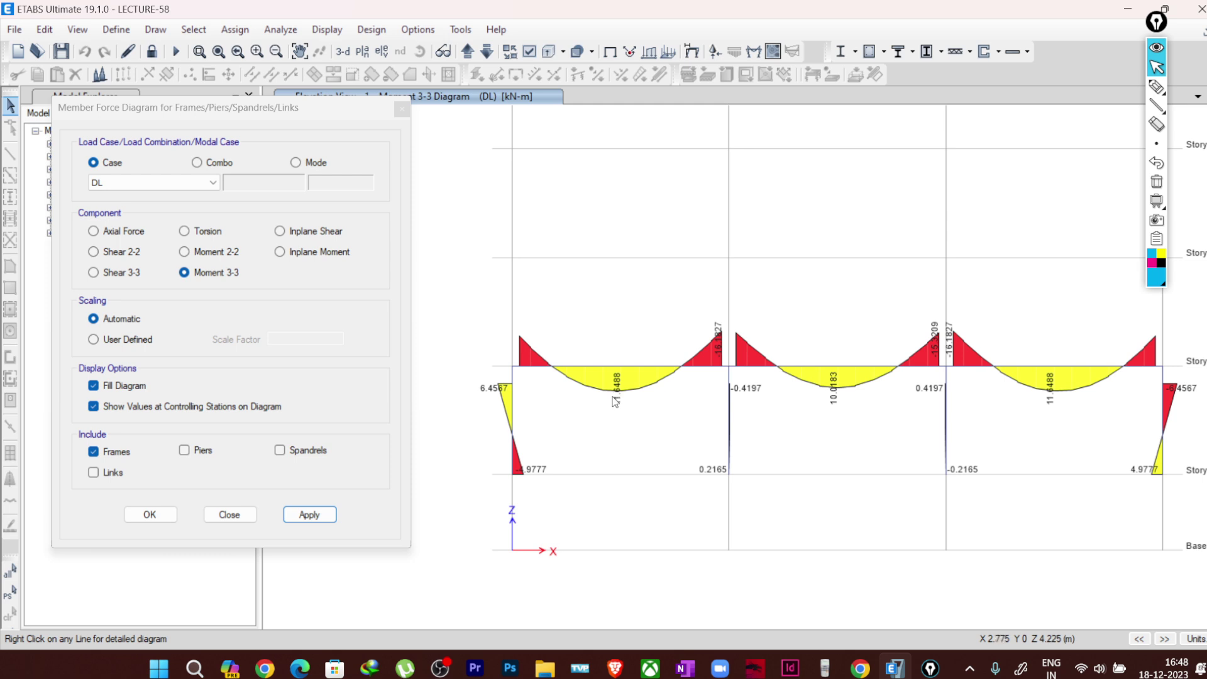
Step: Sketch the RSX-style moment envelope below the first beam span over the DL moment diagram
click(1156, 86)
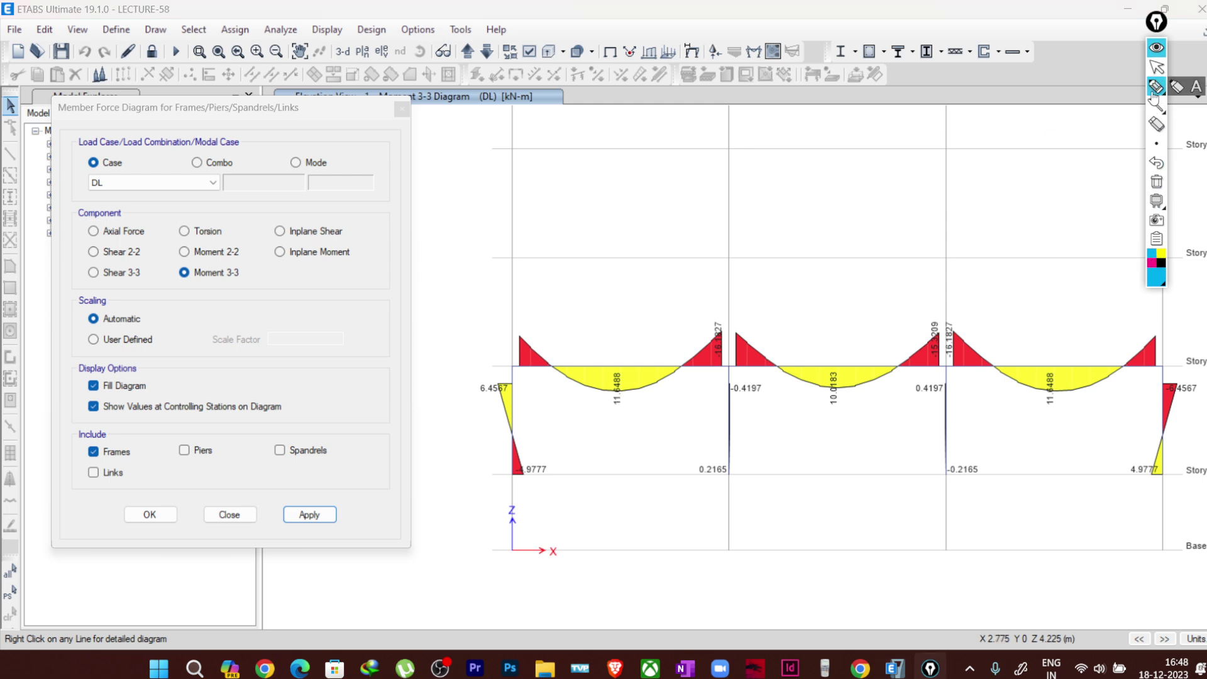
mouse_move(520, 368)
mouse_down()
mouse_move(523, 394)
mouse_move(631, 368)
mouse_move(721, 400)
mouse_move(721, 369)
mouse_move(721, 388)
mouse_up()
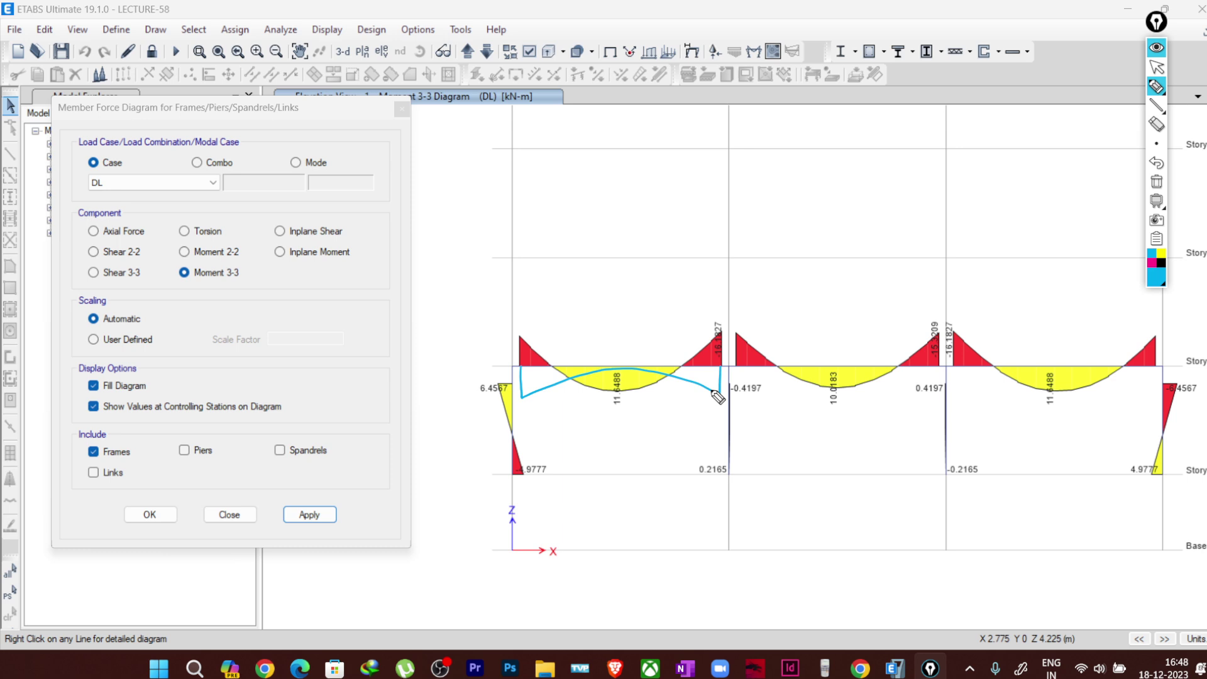
Step: Switch the pen to magenta and sketch a dashed sloping moment line over the first beam span, a lateral load arrow and hatching near the second column
click(1152, 264)
mouse_move(1151, 106)
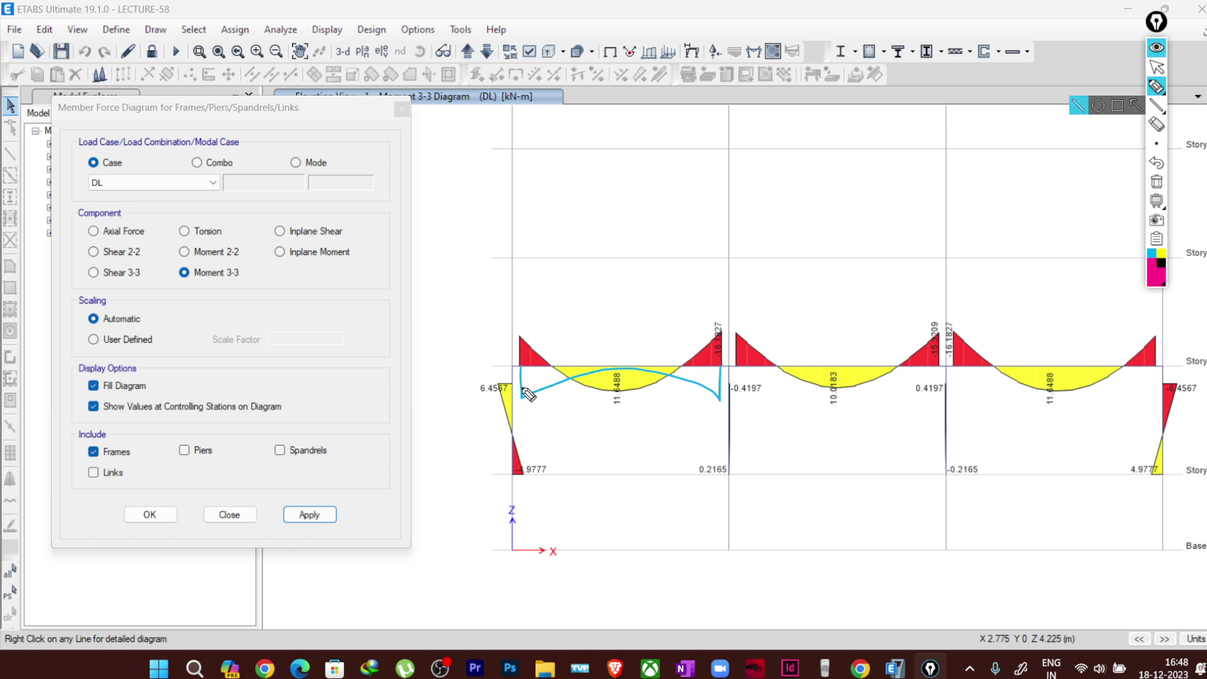
mouse_move(525, 398)
mouse_down()
mouse_move(644, 369)
mouse_move(627, 378)
mouse_move(701, 343)
mouse_move(727, 350)
mouse_up()
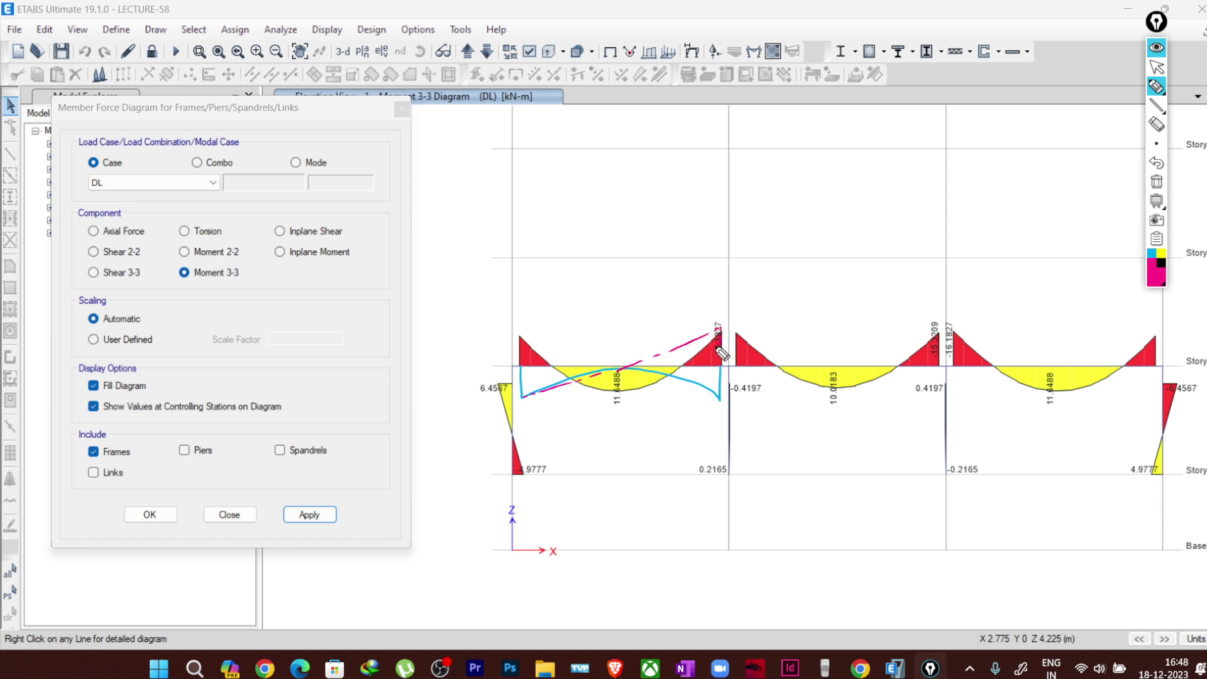
drag(441, 367, 483, 365)
drag(712, 344, 697, 349)
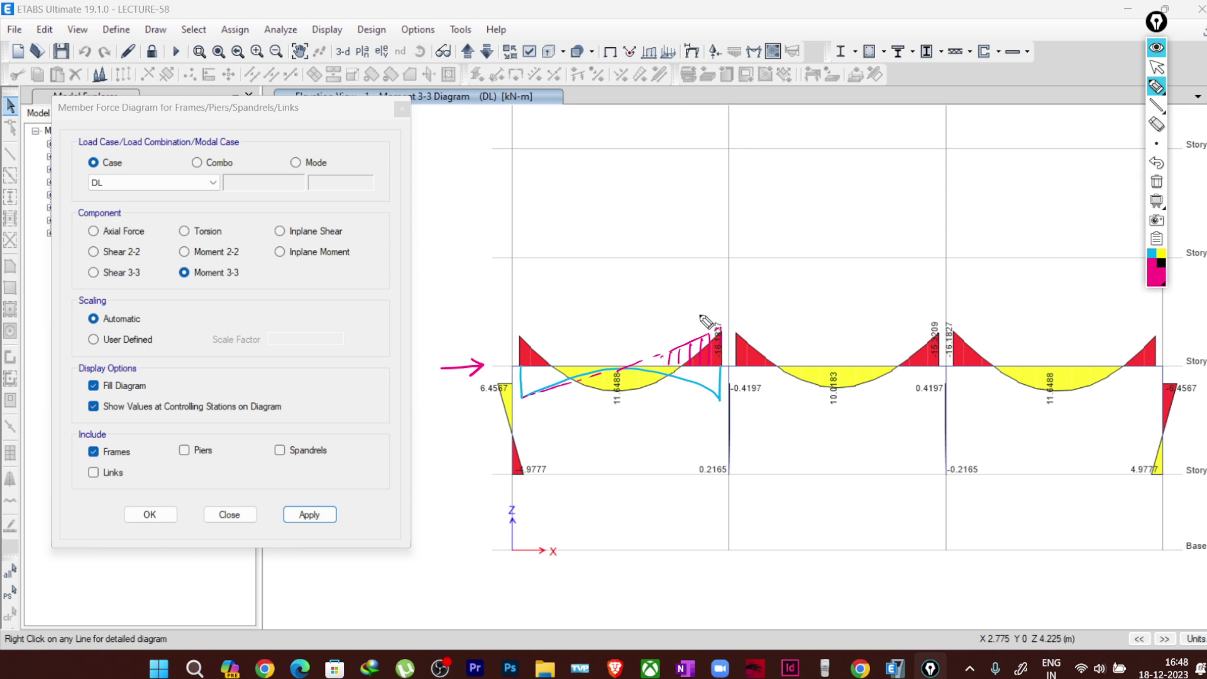
Step: Label the hatched moment RSX, mark plus and -ve signs at the first beam's far end, and clear all annotations
mouse_move(686, 341)
mouse_down()
mouse_move(688, 287)
mouse_move(710, 277)
mouse_up()
mouse_move(721, 347)
mouse_down()
mouse_move(739, 320)
mouse_move(721, 257)
mouse_move(747, 264)
mouse_up()
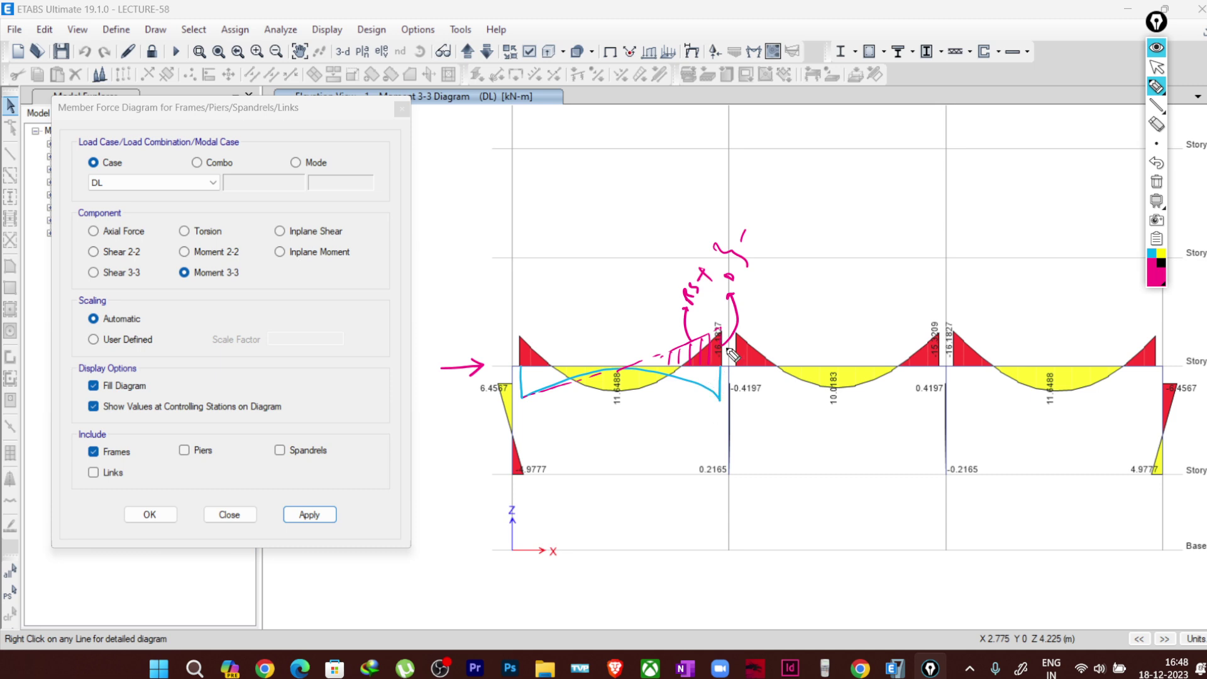
drag(708, 419, 711, 405)
mouse_move(743, 335)
mouse_down()
mouse_move(754, 316)
mouse_move(740, 300)
mouse_move(754, 330)
mouse_up()
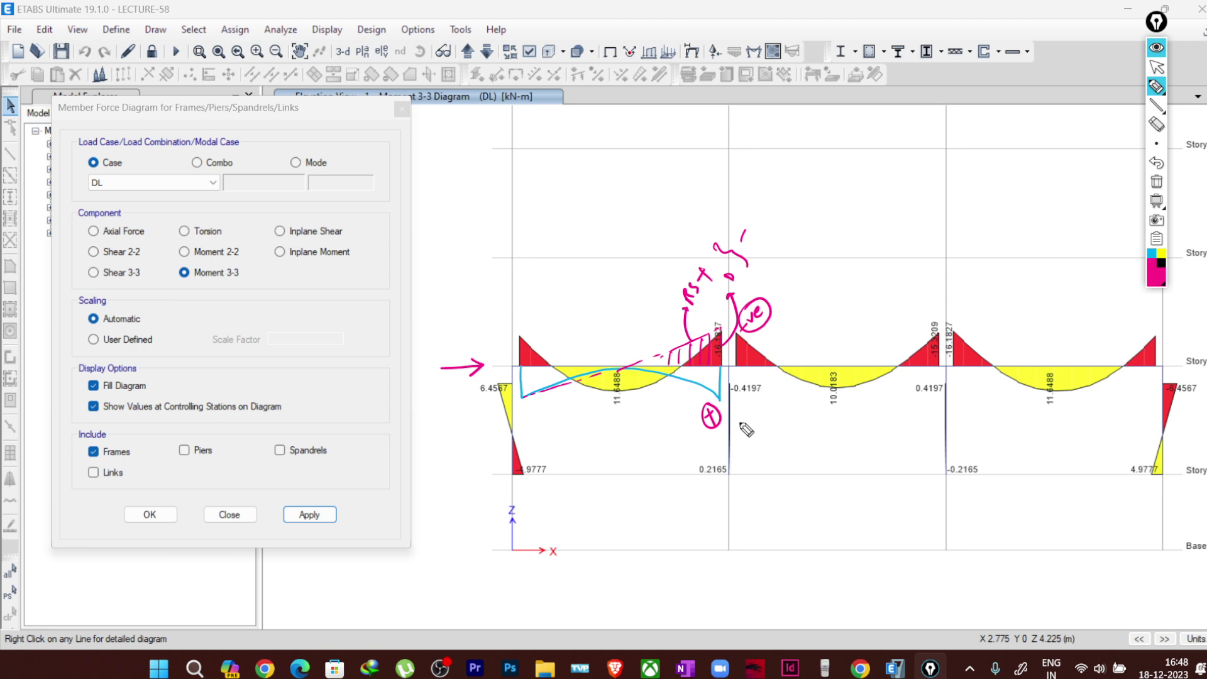
click(1158, 182)
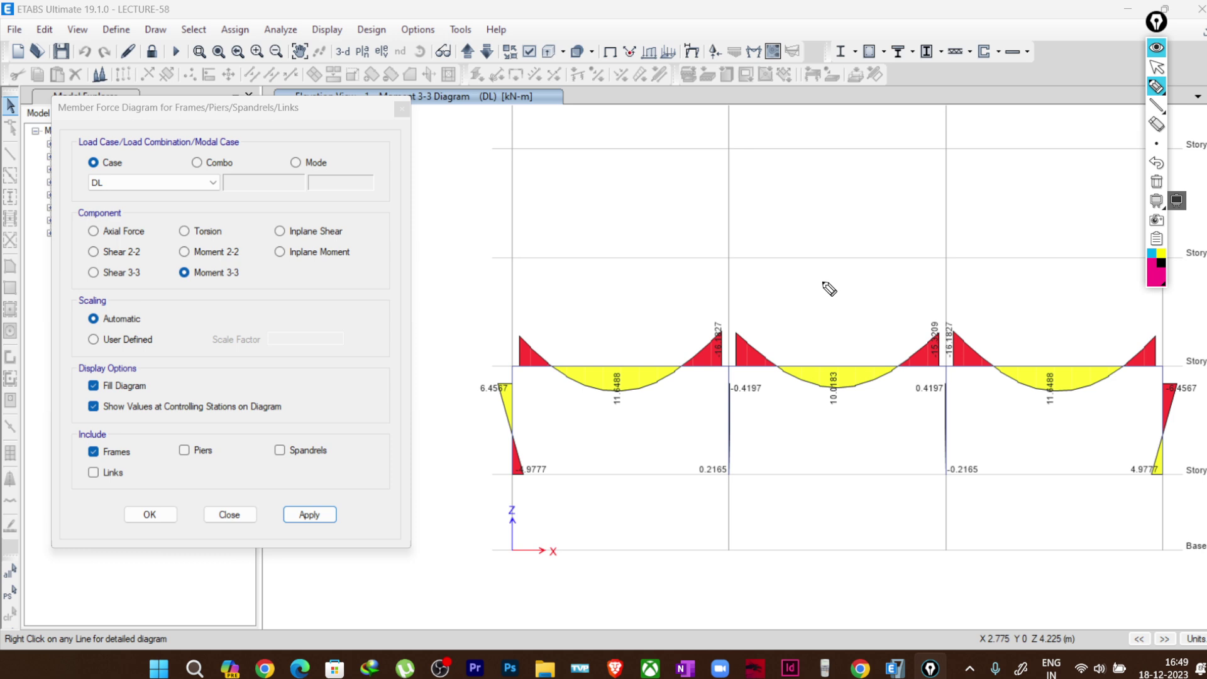
click(1151, 72)
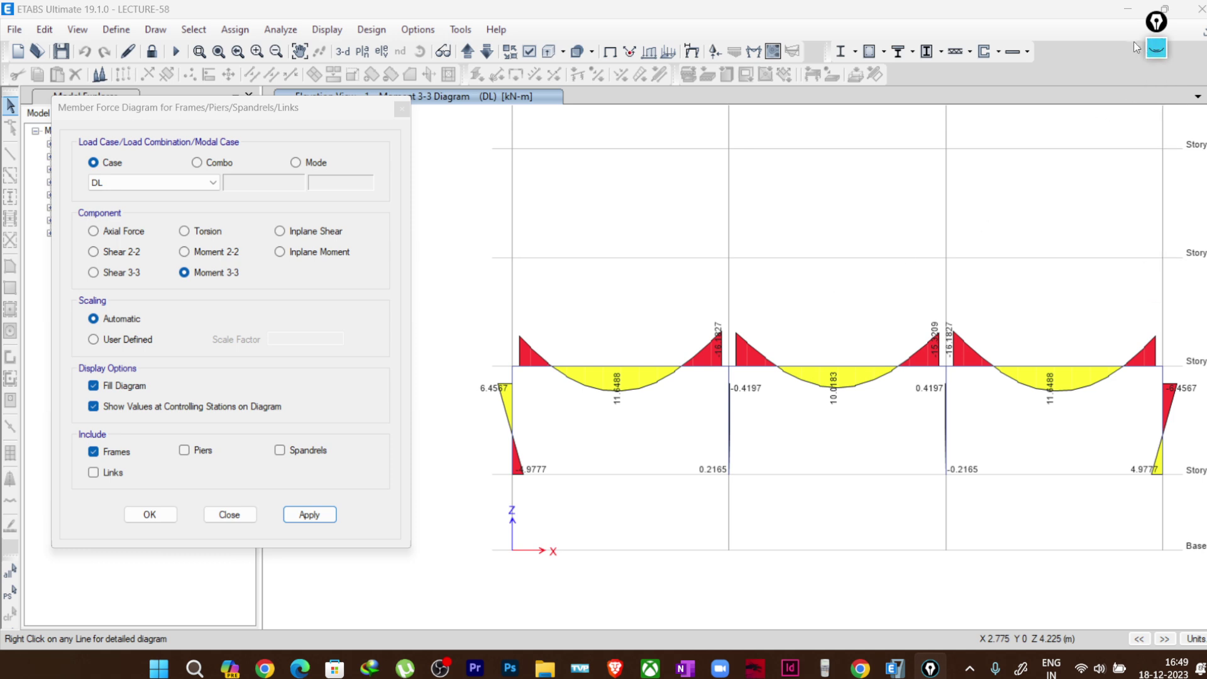
click(198, 163)
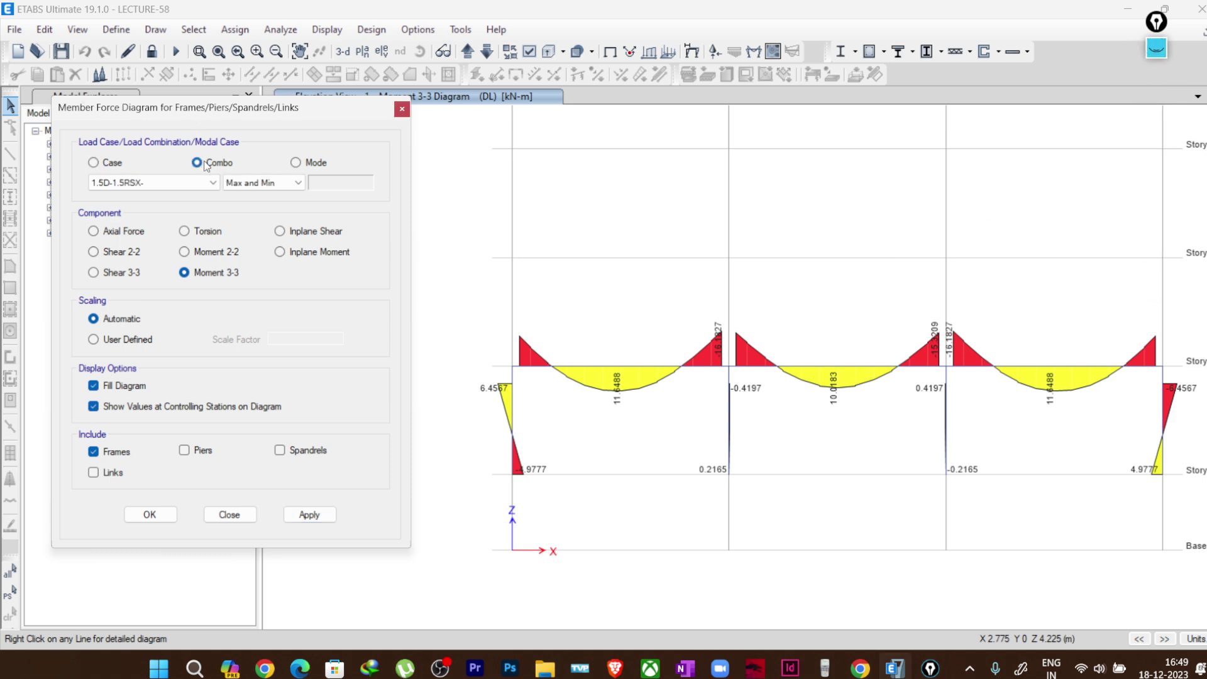
click(186, 182)
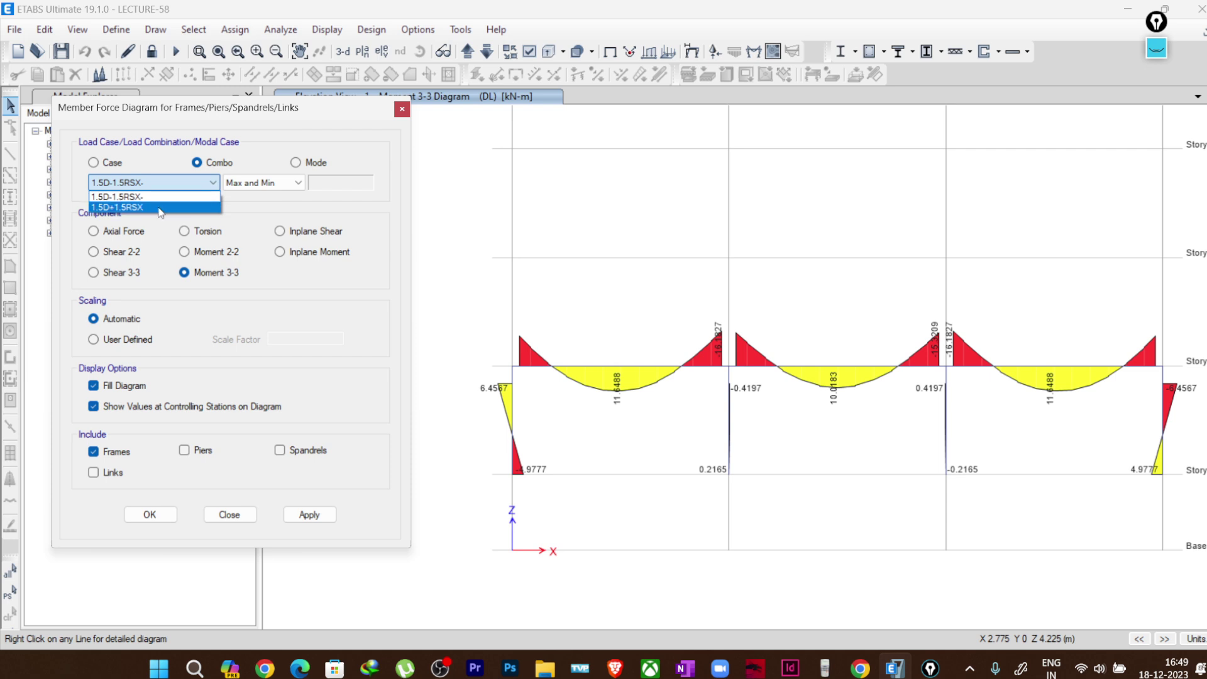
click(160, 207)
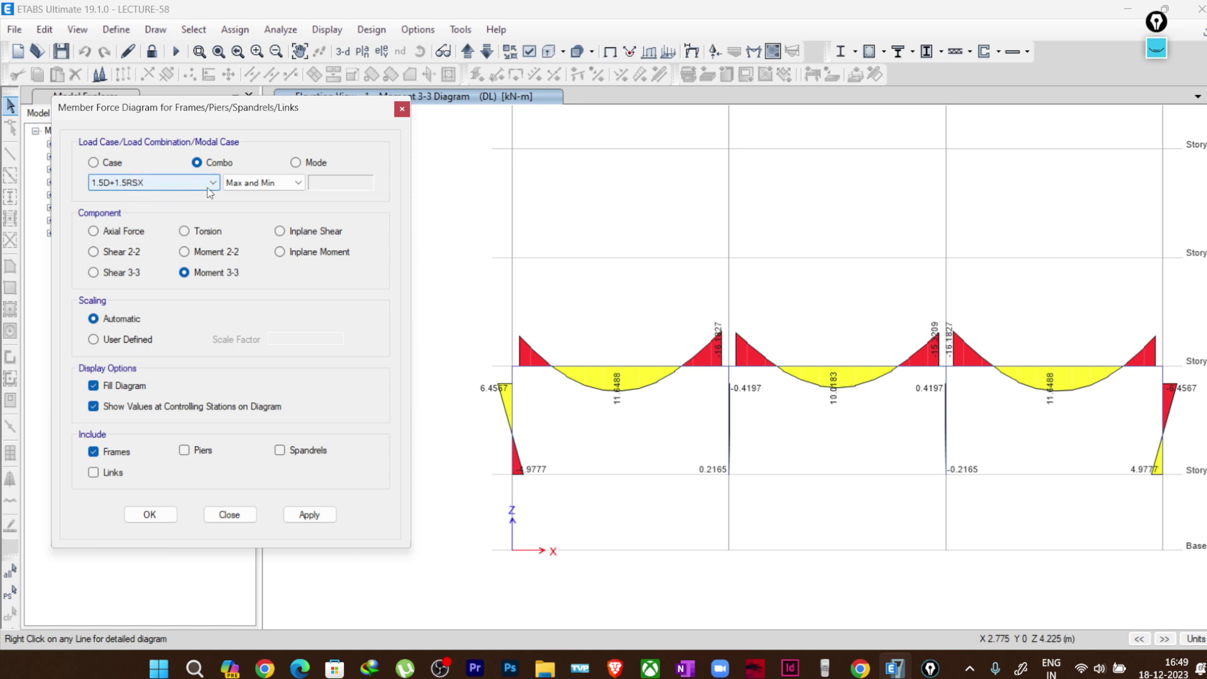
click(255, 187)
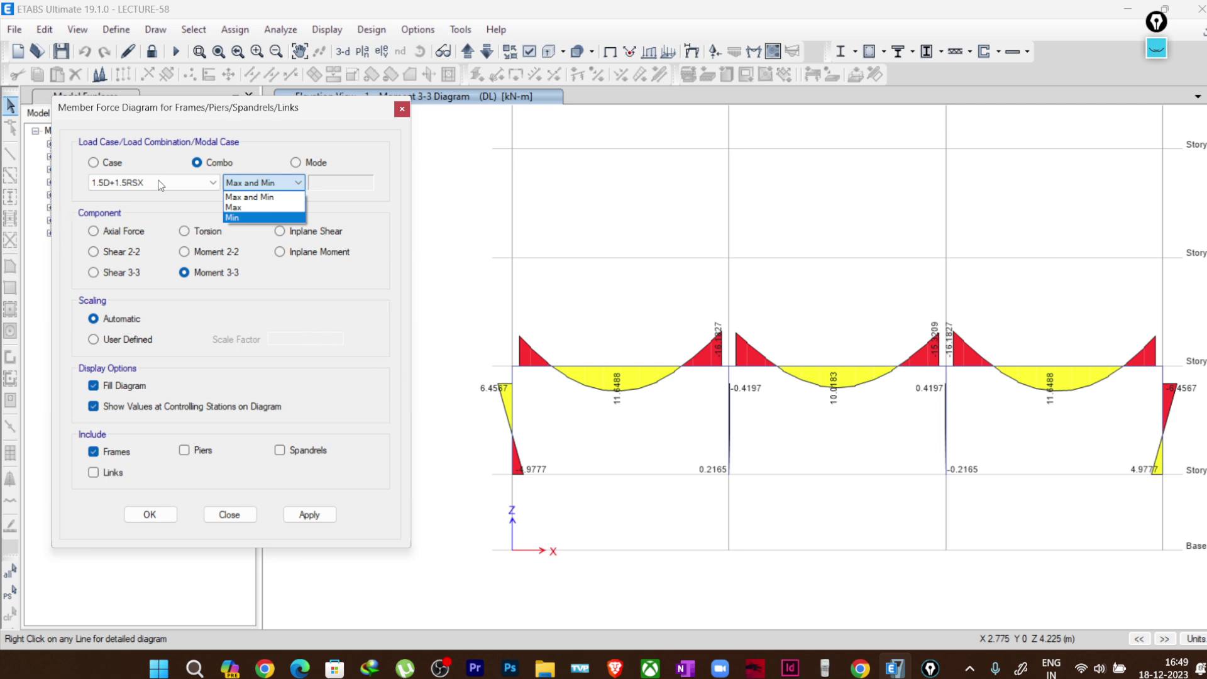
click(143, 201)
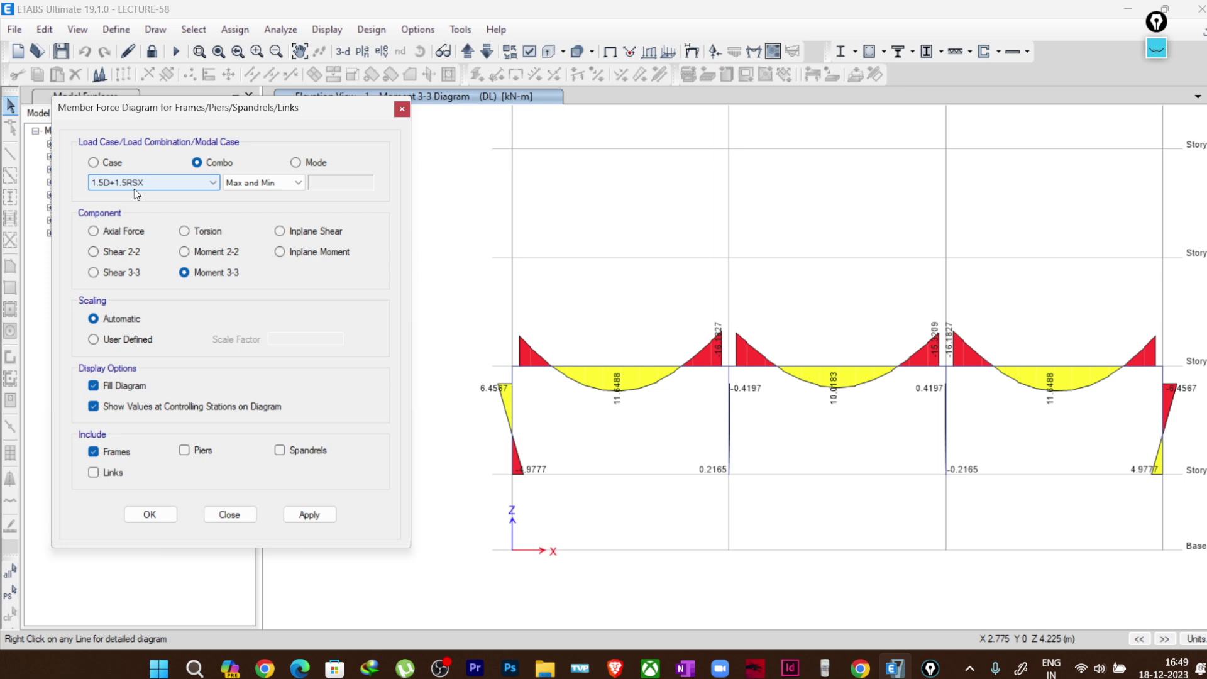
Step: Display the Moment 3-3 diagram for the individual load case DL again
click(104, 162)
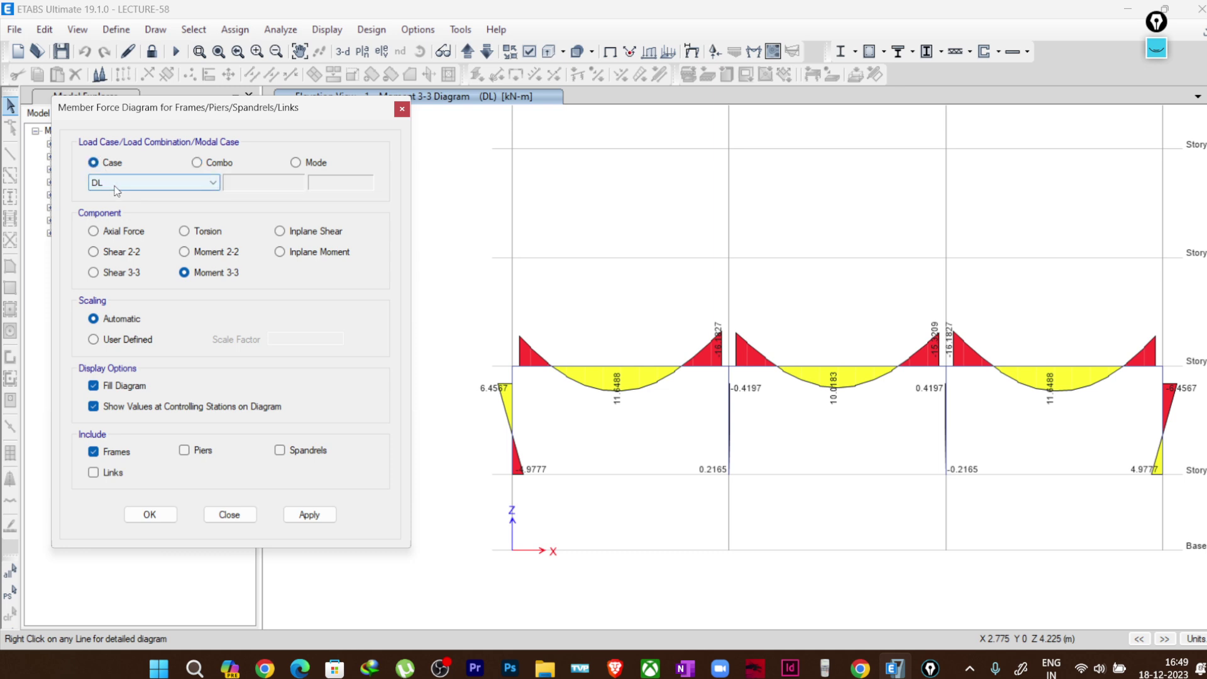
click(121, 186)
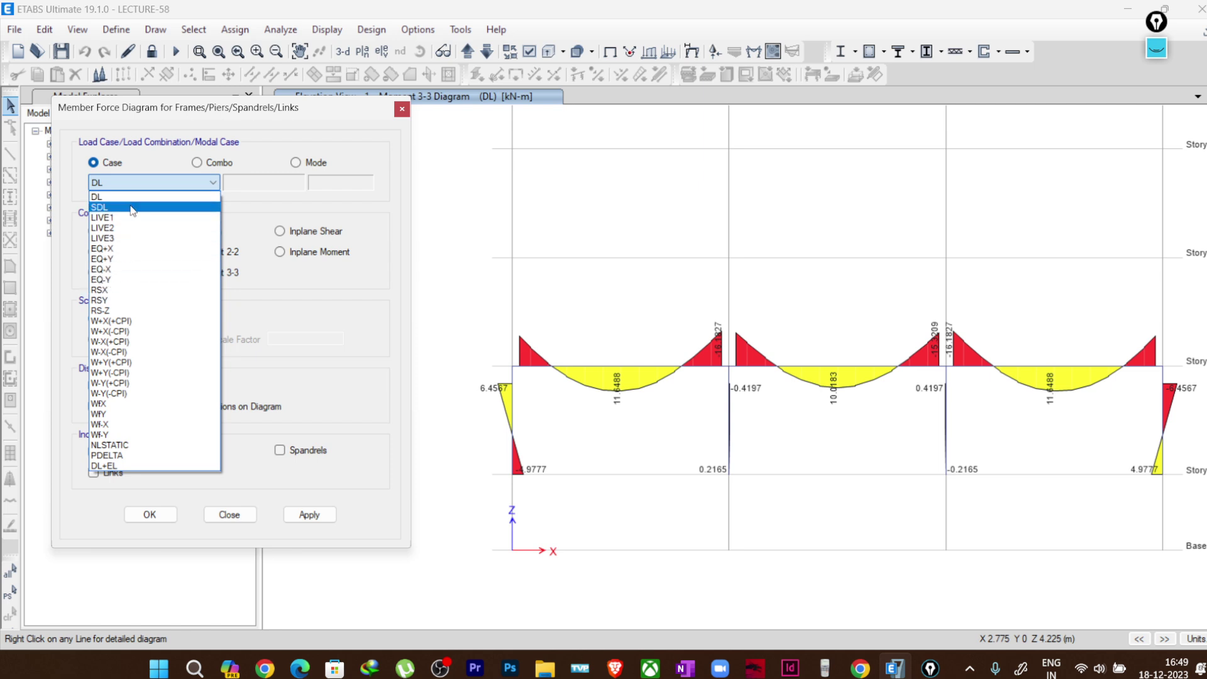
click(120, 197)
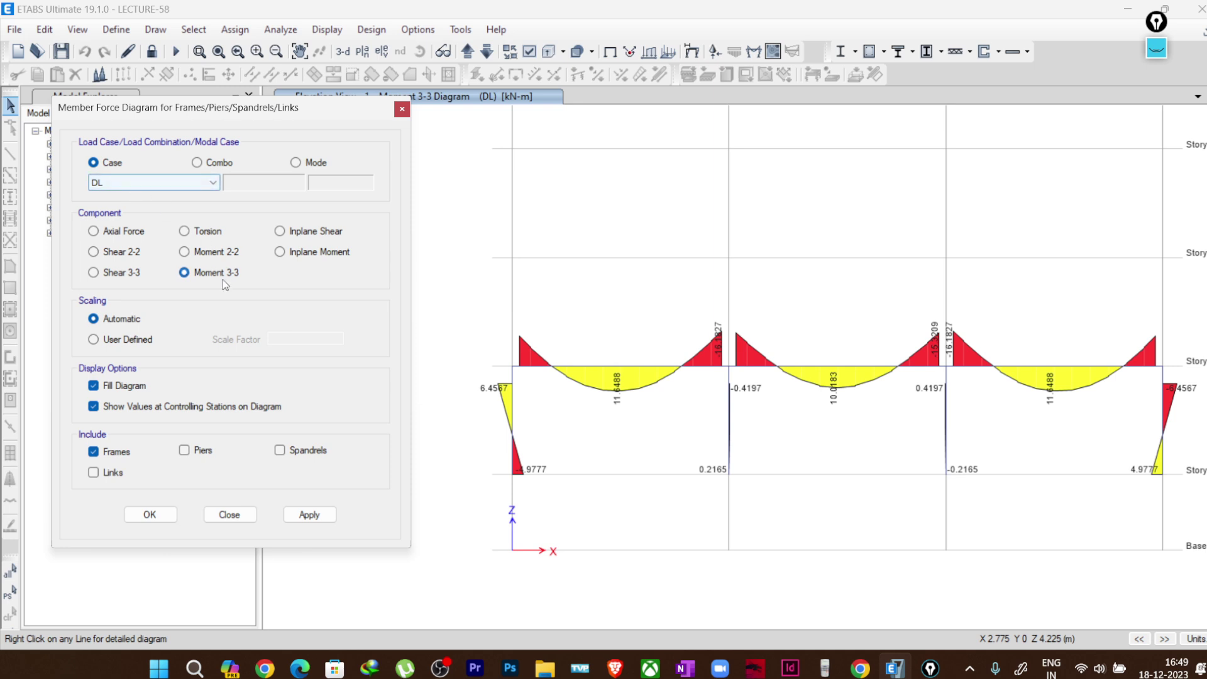
click(314, 512)
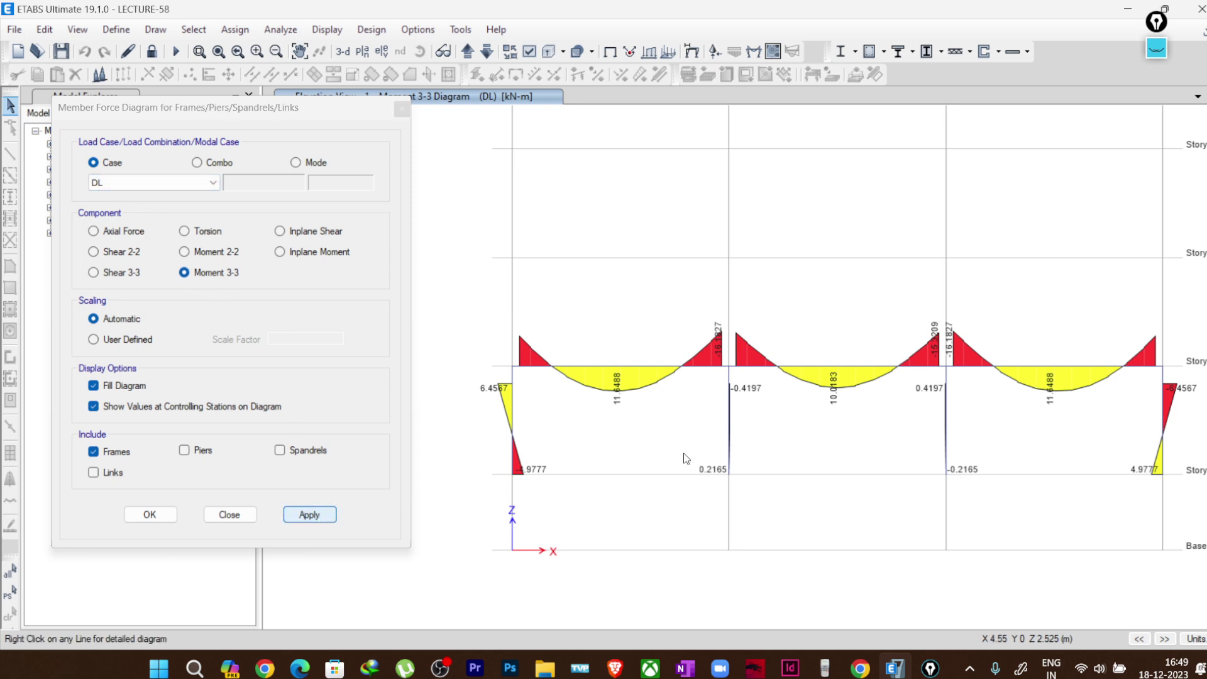
Step: Circle the DL moment at the first beam's right end and write H = -16.1827 (D) above the frame
click(1156, 48)
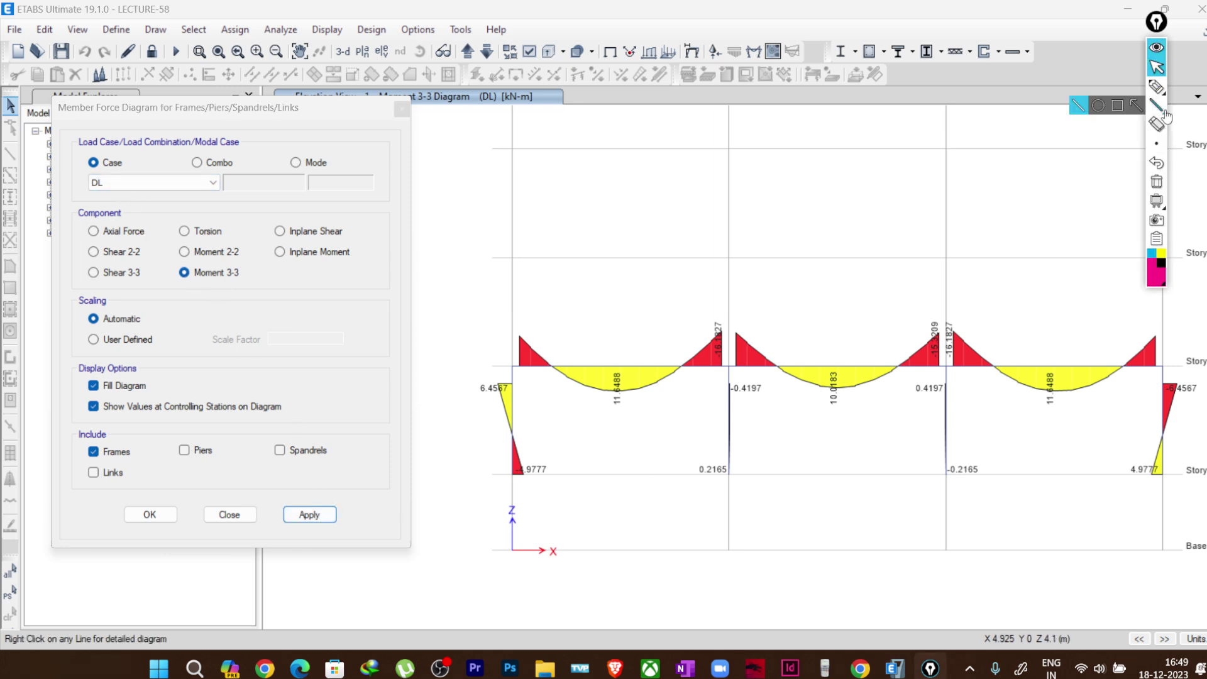
click(1155, 86)
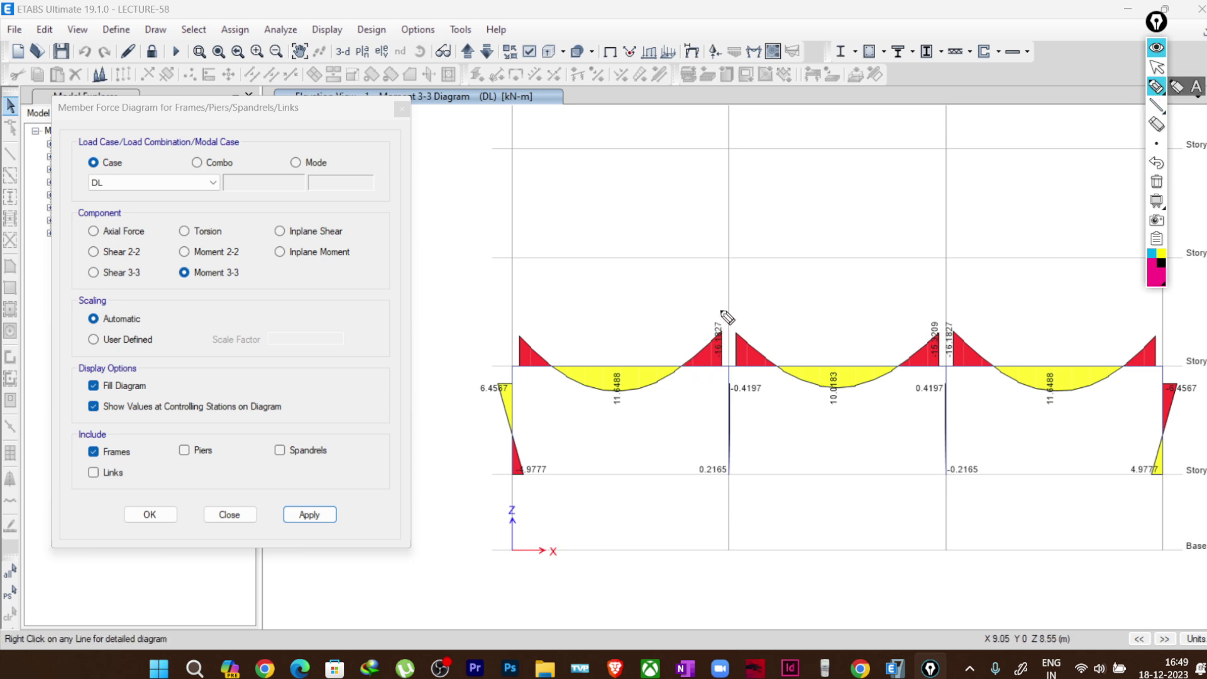
mouse_move(722, 318)
mouse_down()
mouse_move(737, 362)
mouse_move(725, 316)
mouse_up()
mouse_move(786, 216)
mouse_down()
mouse_move(874, 150)
mouse_move(892, 155)
mouse_move(905, 121)
mouse_up()
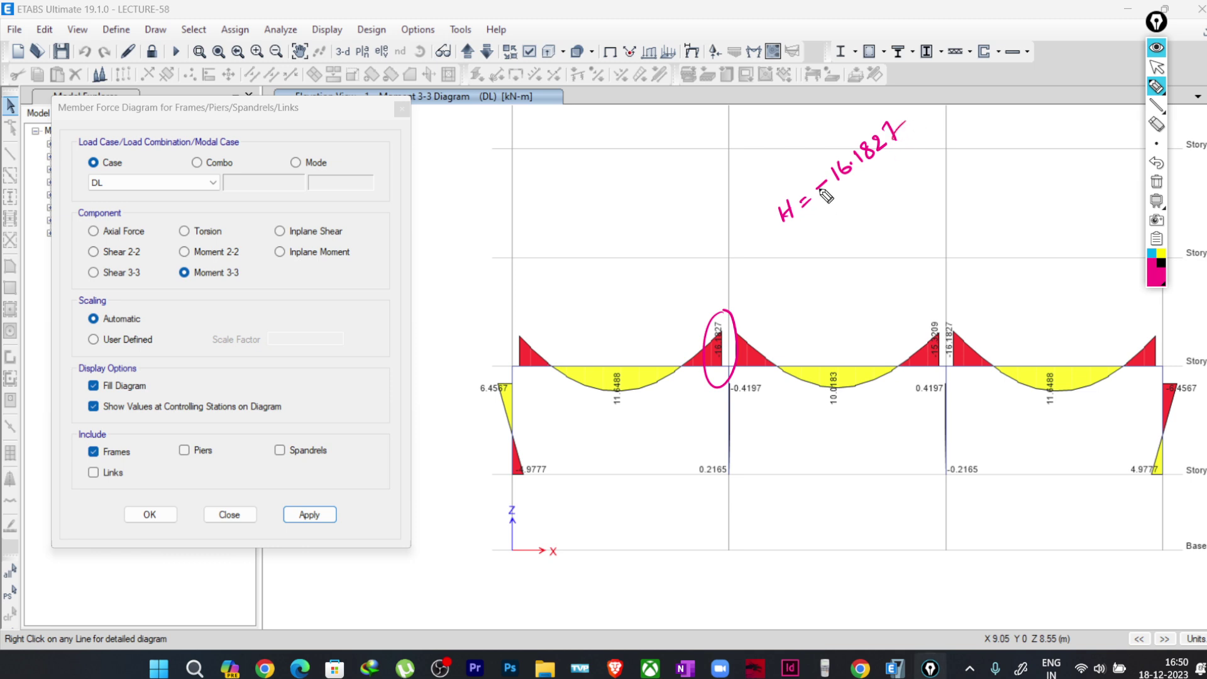
mouse_move(931, 103)
mouse_down()
mouse_move(934, 129)
mouse_move(947, 113)
mouse_up()
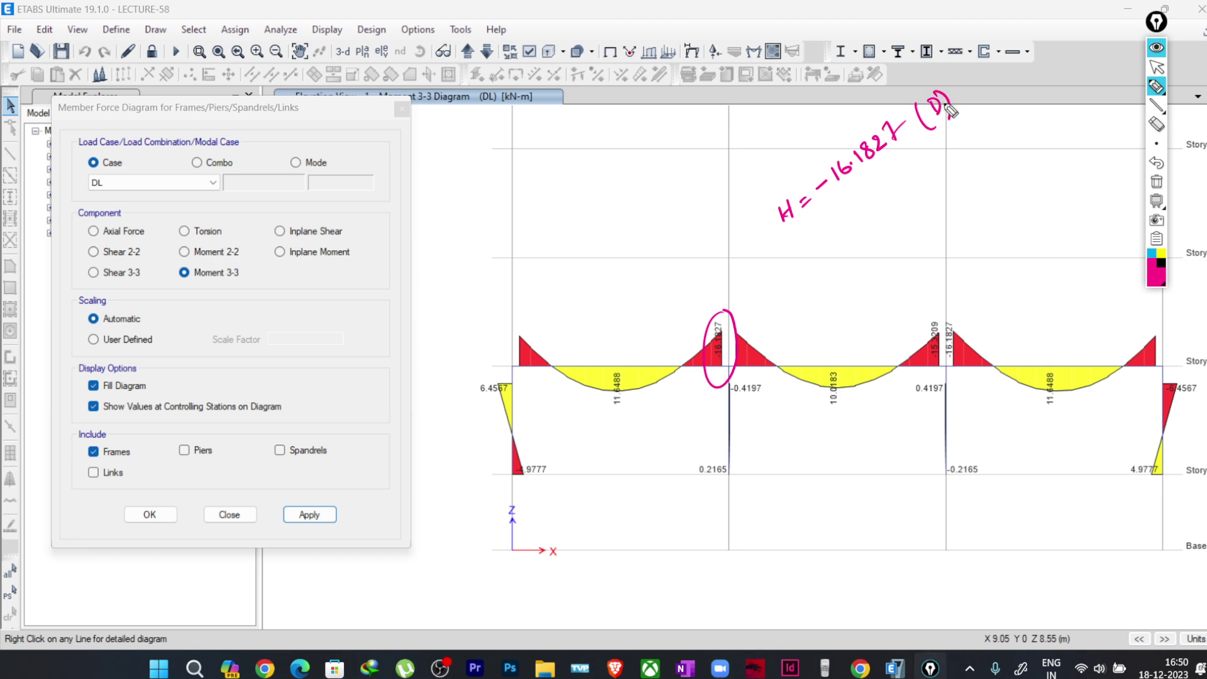
Step: Display the Moment 3-3 diagram for load case SDL while keeping the handwritten note on screen
click(1156, 66)
click(172, 182)
click(133, 207)
click(309, 514)
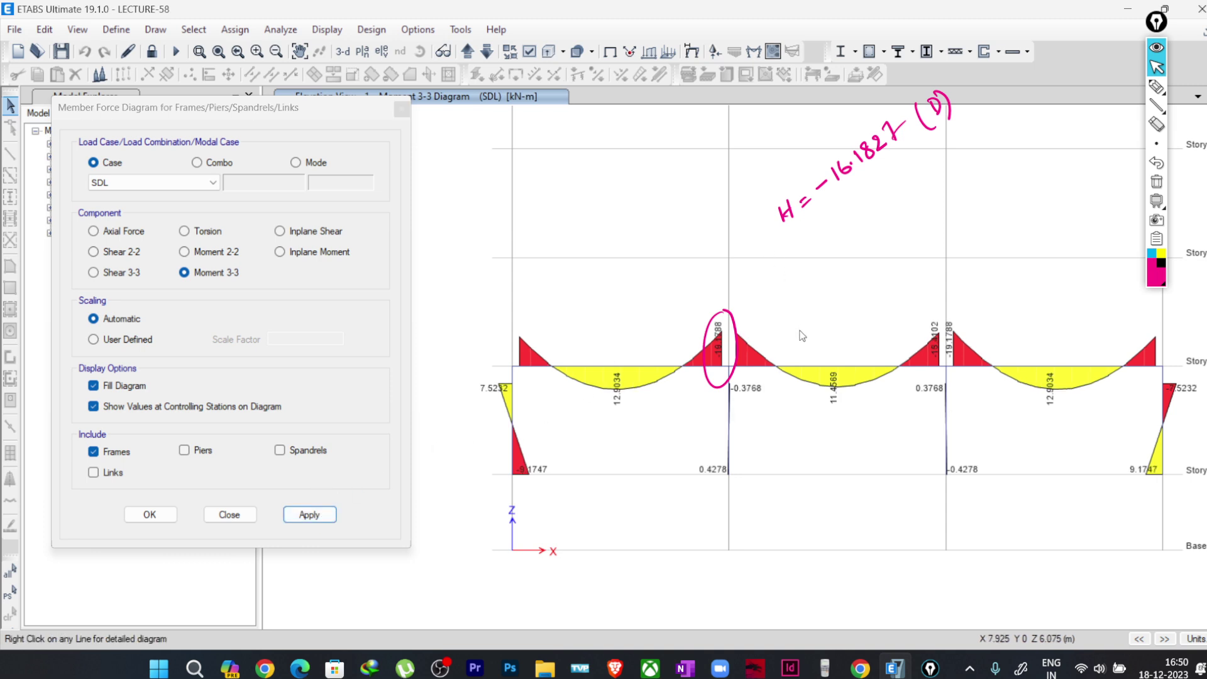
Step: Write H = -19.1788 (SDL) under the DL moment note
click(1154, 87)
mouse_move(798, 234)
mouse_down()
mouse_move(794, 252)
mouse_move(807, 239)
mouse_up()
mouse_move(808, 231)
mouse_down()
mouse_move(805, 249)
mouse_move(827, 222)
mouse_up()
drag(820, 234, 887, 191)
mouse_move(892, 177)
mouse_down()
mouse_move(931, 138)
mouse_move(950, 159)
mouse_move(943, 141)
mouse_move(948, 154)
mouse_move(978, 130)
mouse_up()
drag(981, 108, 975, 146)
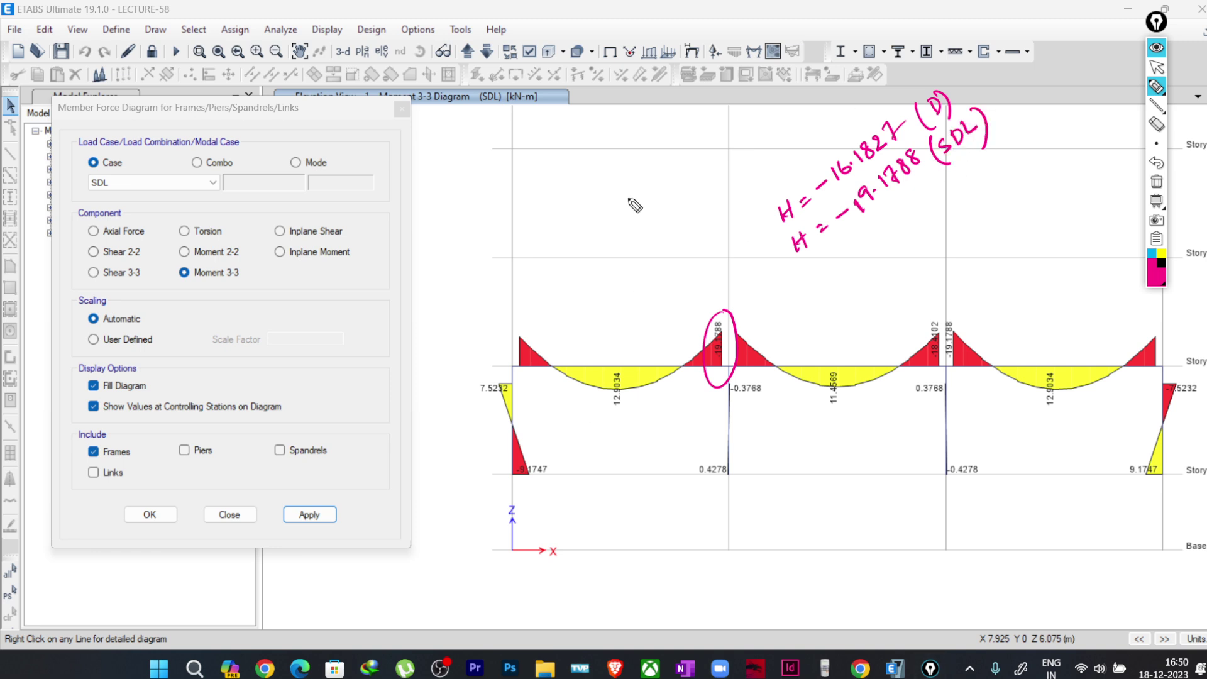
Step: Display the Moment 3-3 diagram for response spectrum case RSX with the two notes still shown
key(ctrl+shift+1)
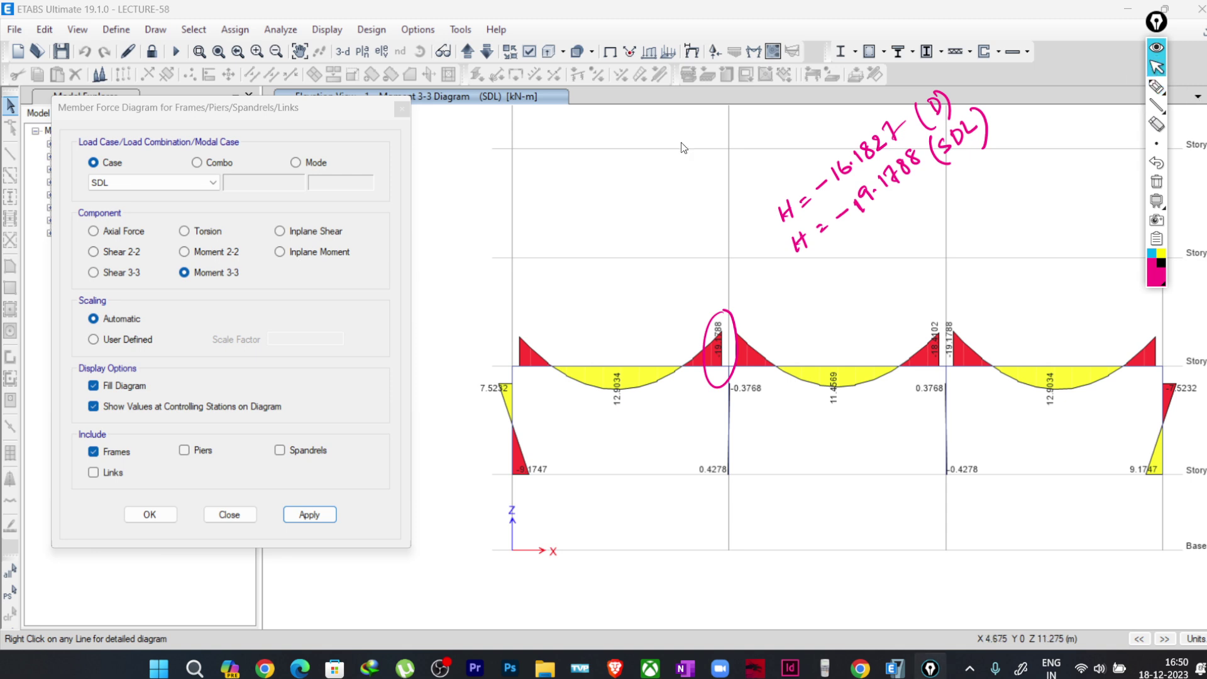
click(210, 182)
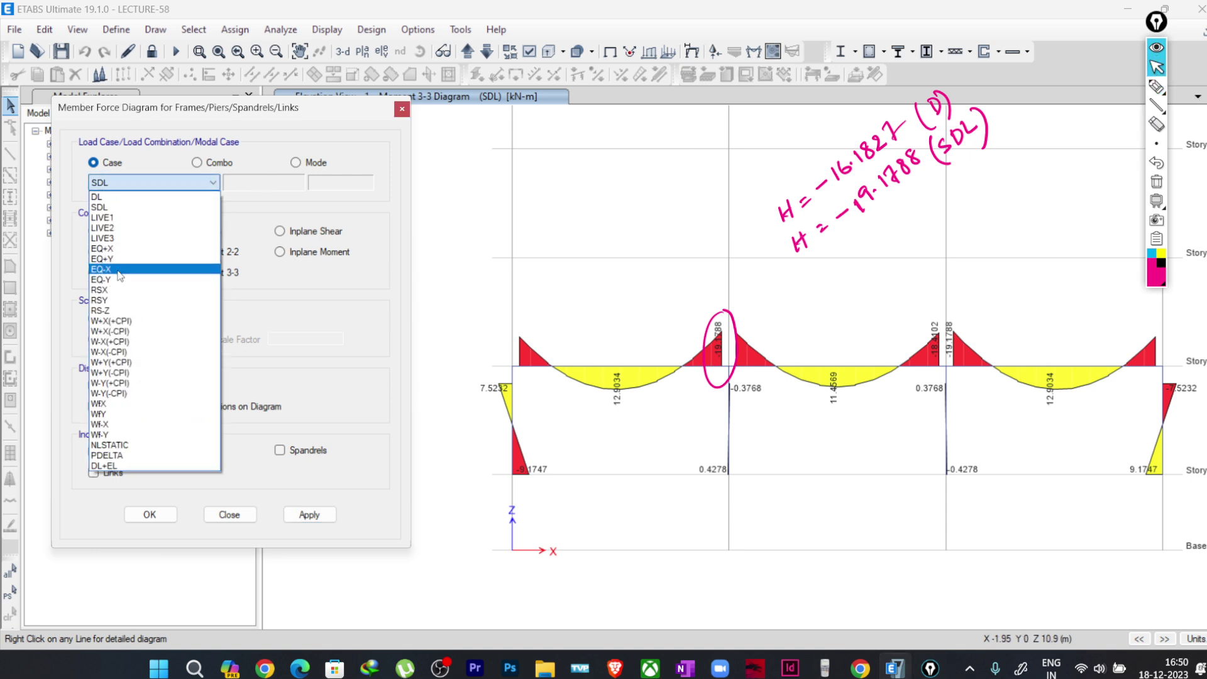
click(135, 289)
click(291, 515)
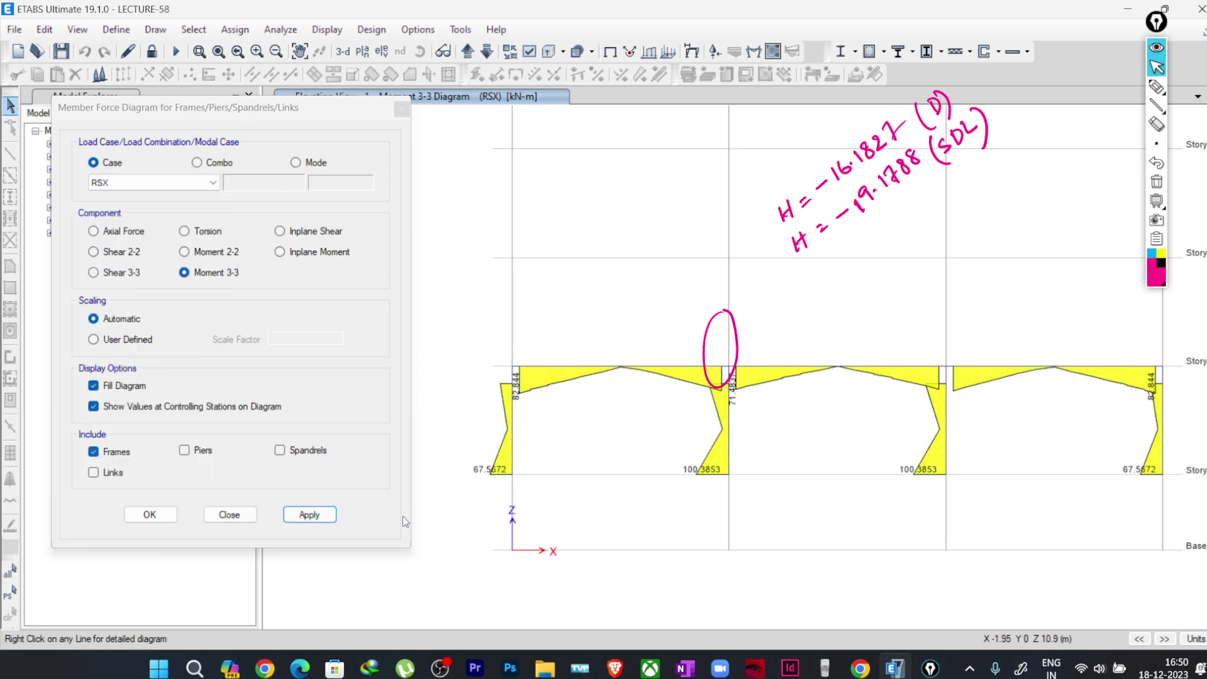
Step: Start a third moment note reading S = below the SDL note
click(1156, 86)
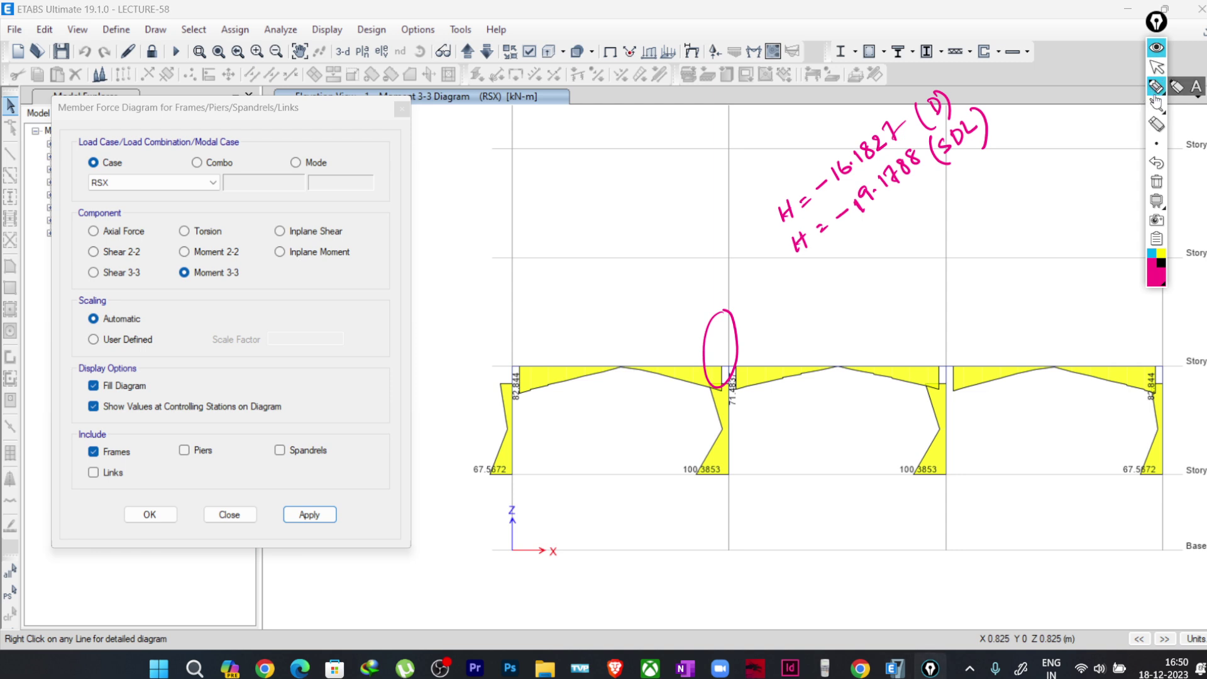
drag(806, 277, 820, 287)
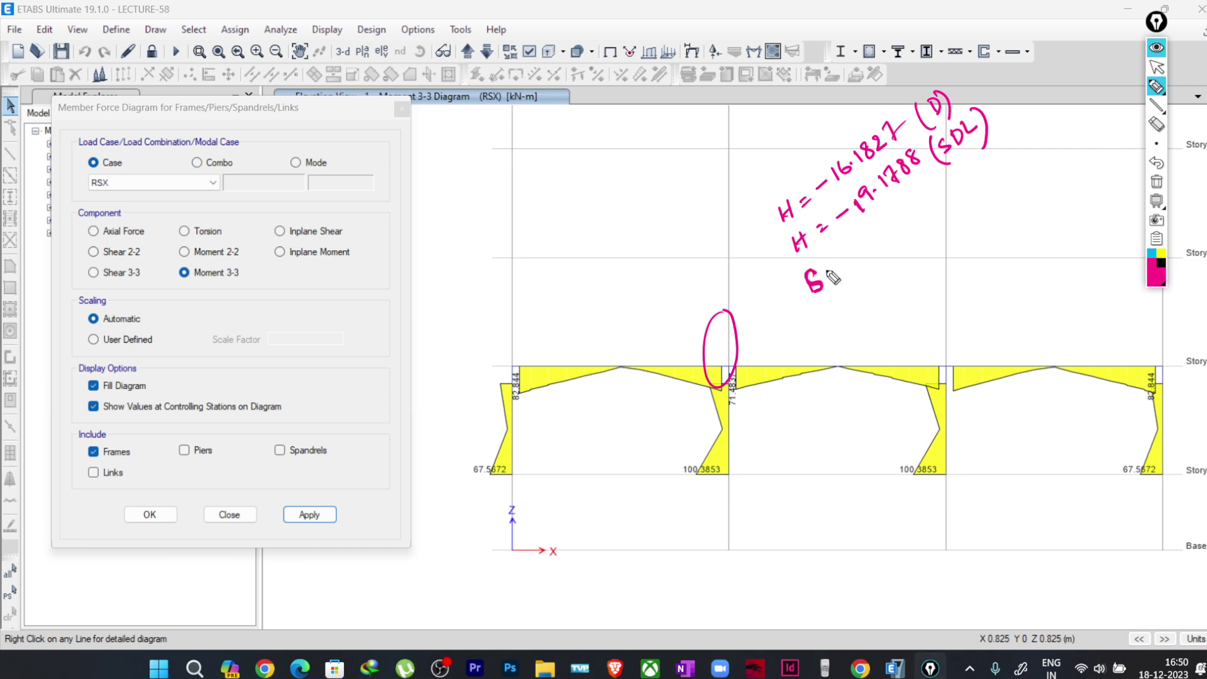
drag(832, 267, 848, 266)
click(1157, 67)
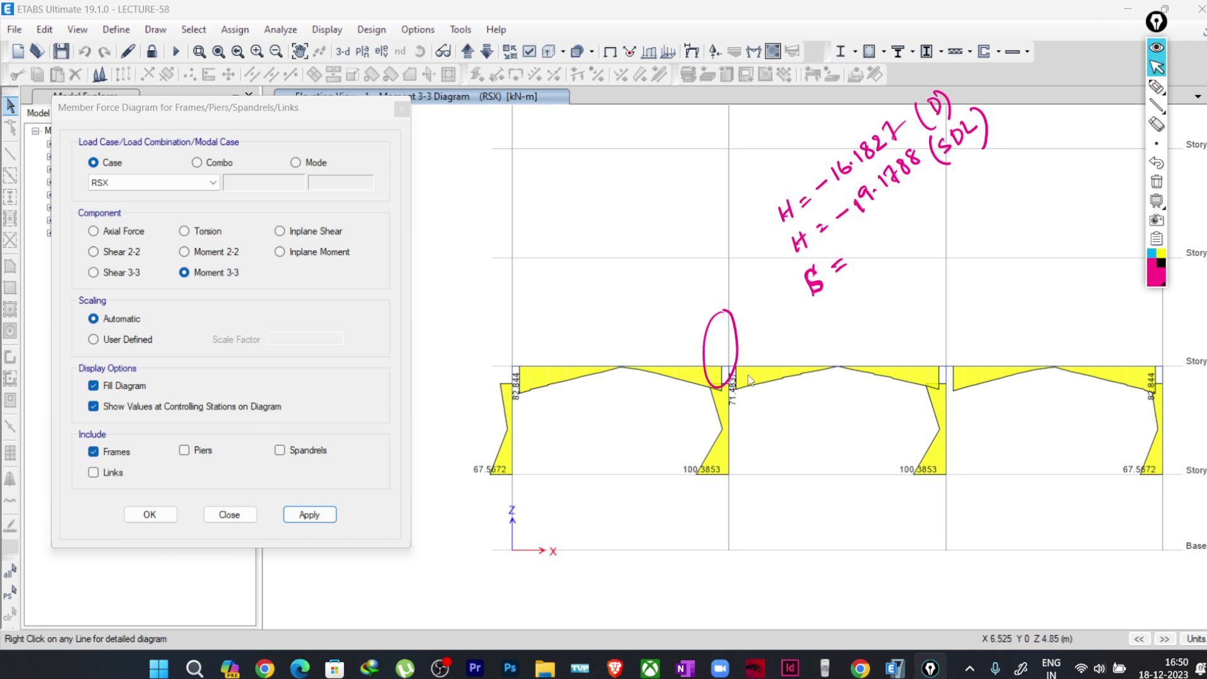
Step: Erase the ellipse around the first beam's right end and inspect the RSX moment value at that end
mouse_move(721, 366)
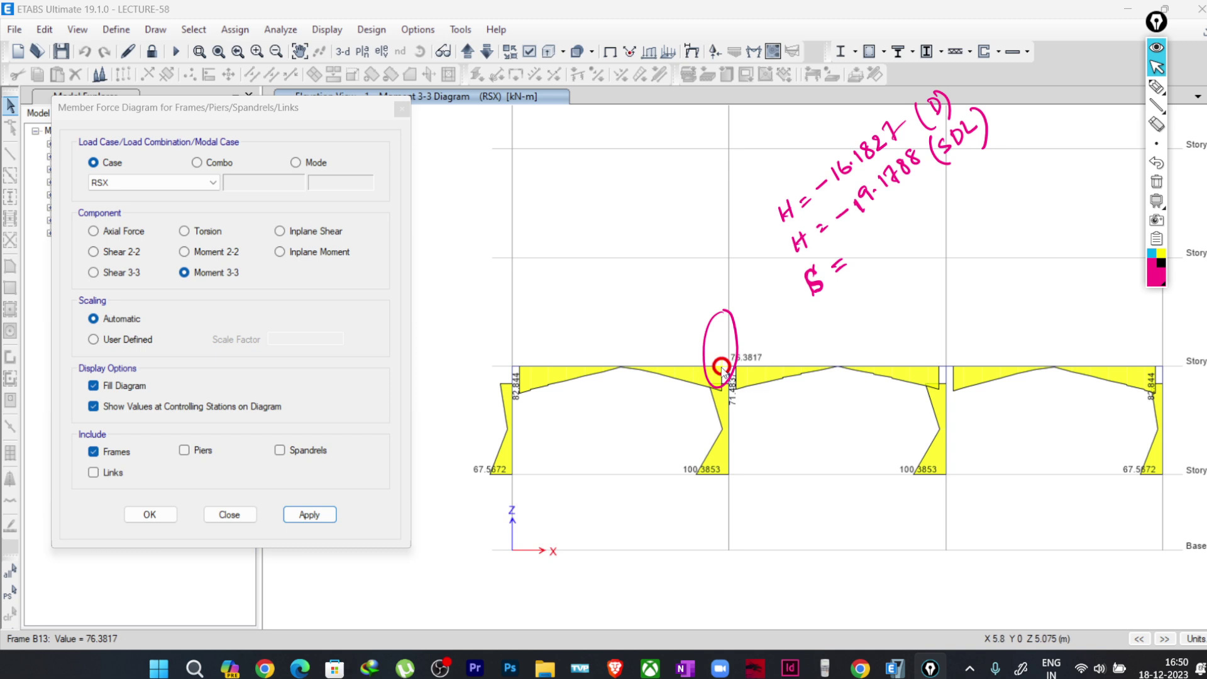
click(1156, 124)
click(719, 317)
click(1156, 67)
mouse_move(721, 367)
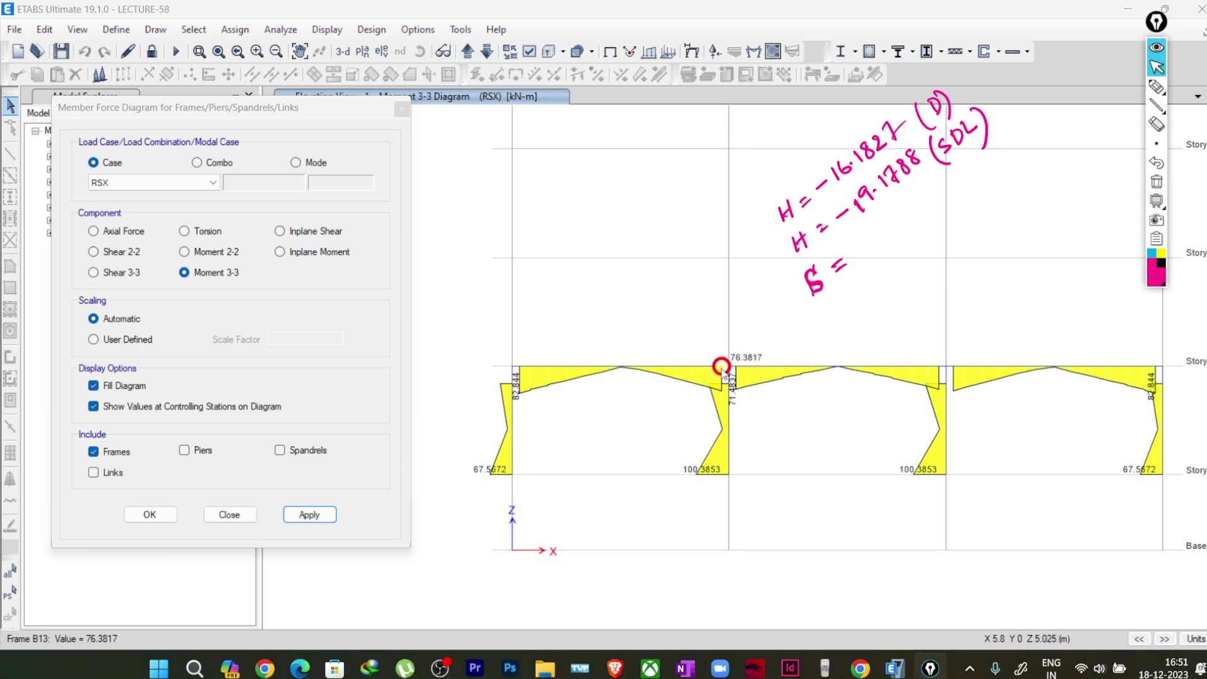
Step: Complete the third note as S = 76.3817 (RS), rechecking the beam-end value, and put tick marks beside the notes
click(1155, 87)
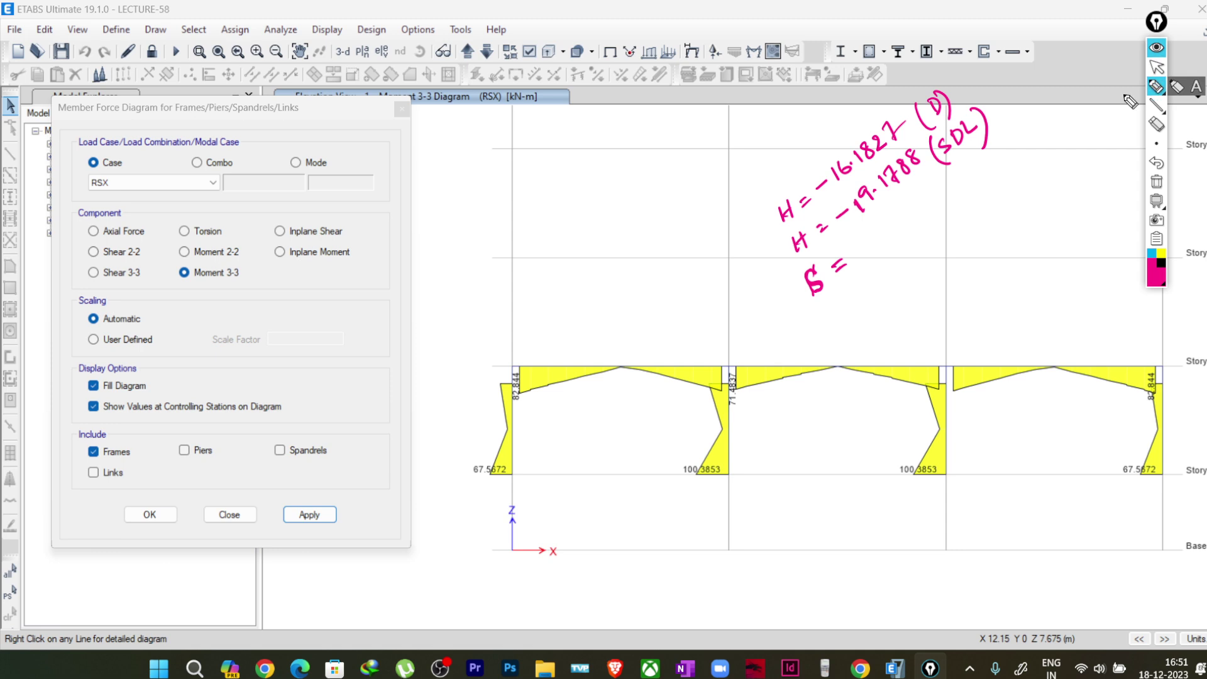
mouse_move(853, 239)
mouse_down()
mouse_move(861, 252)
mouse_move(899, 222)
mouse_move(891, 234)
mouse_up()
click(886, 237)
click(1156, 66)
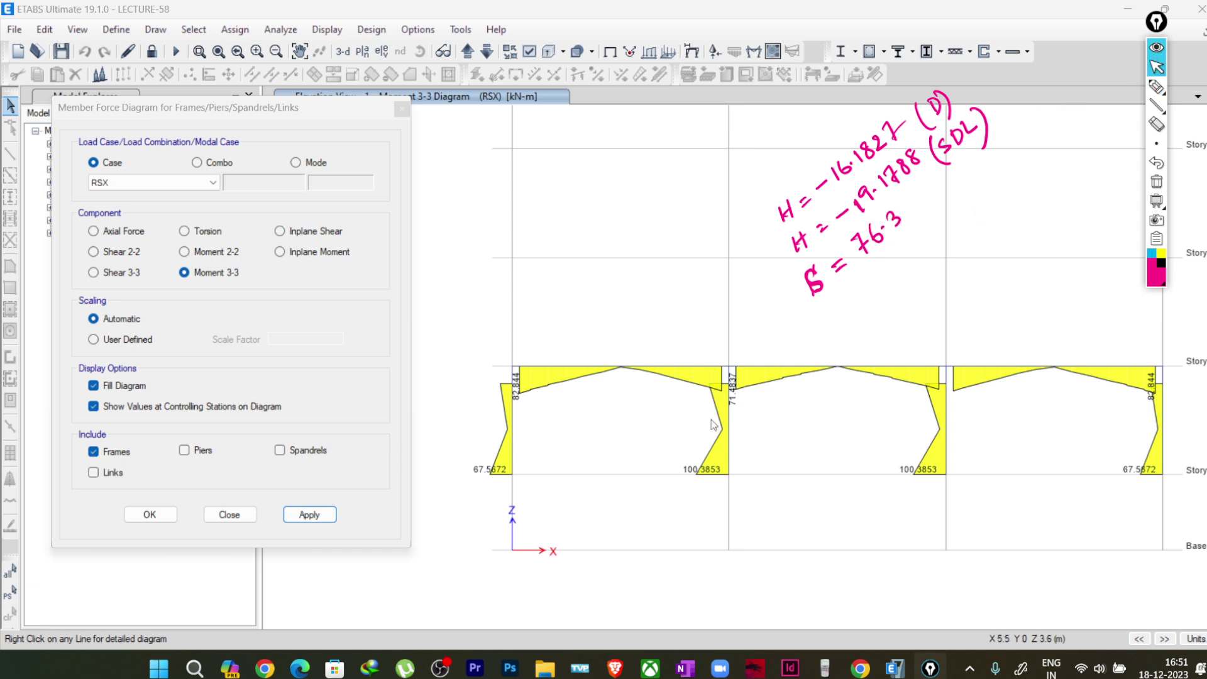
mouse_move(722, 367)
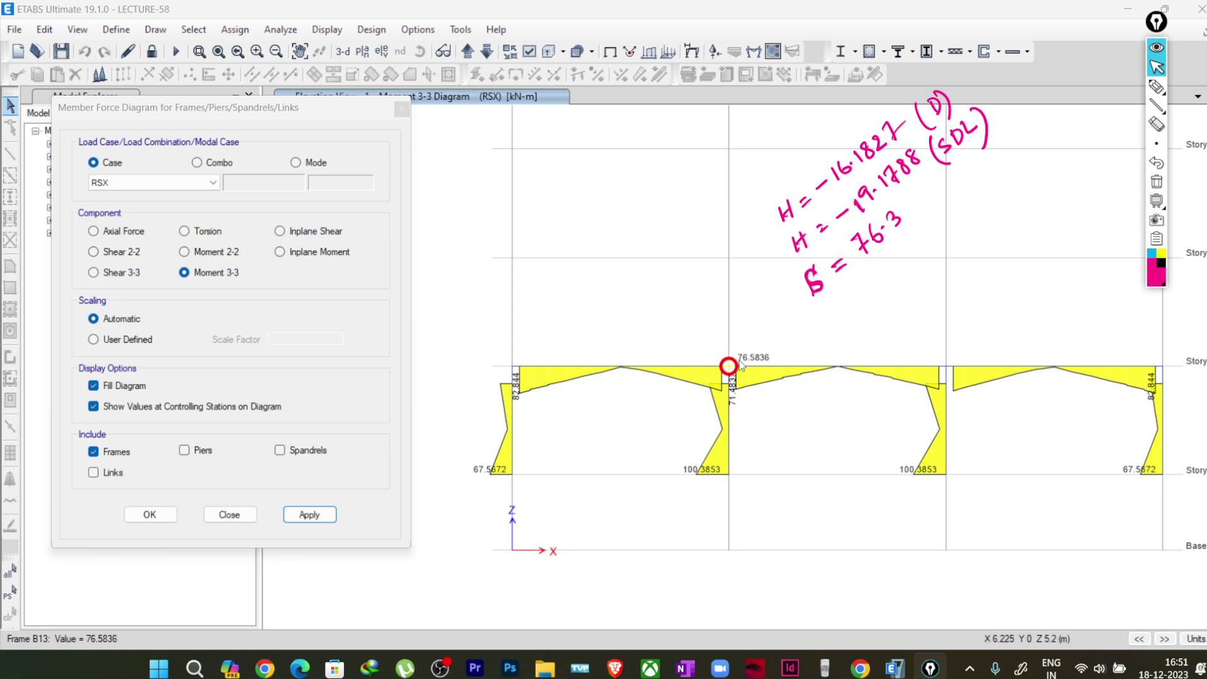
click(1157, 86)
mouse_move(909, 204)
mouse_down()
mouse_move(905, 220)
mouse_move(952, 206)
mouse_move(968, 168)
mouse_up()
drag(968, 170, 978, 188)
drag(992, 156, 998, 196)
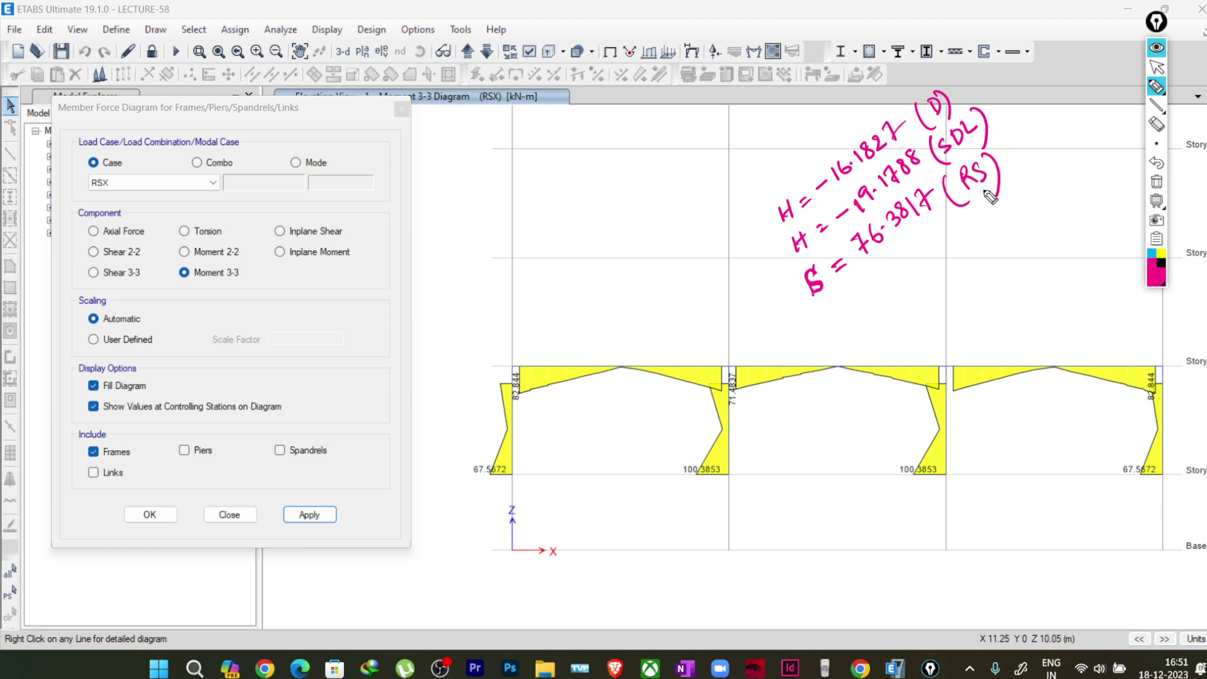
drag(961, 81, 971, 71)
drag(991, 114, 1004, 106)
Step: Display the maximum Moment 3-3 diagram for load combination 1.5D-1.5RSX-
click(1156, 66)
click(197, 162)
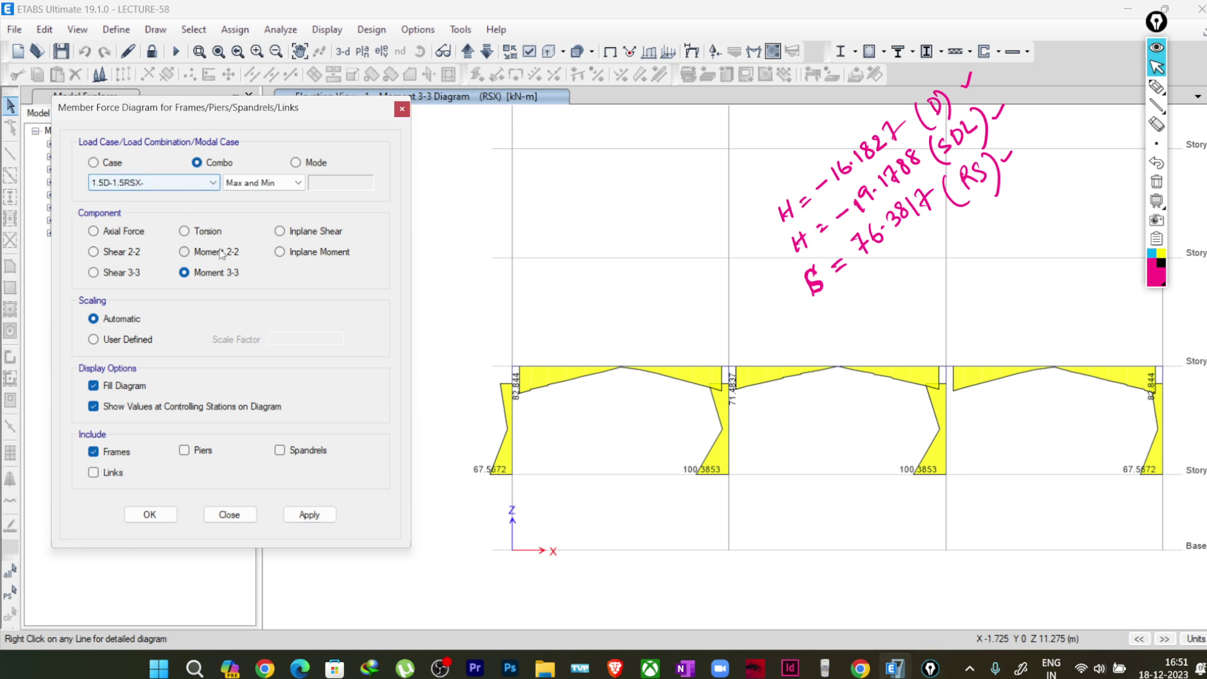
click(236, 183)
click(236, 207)
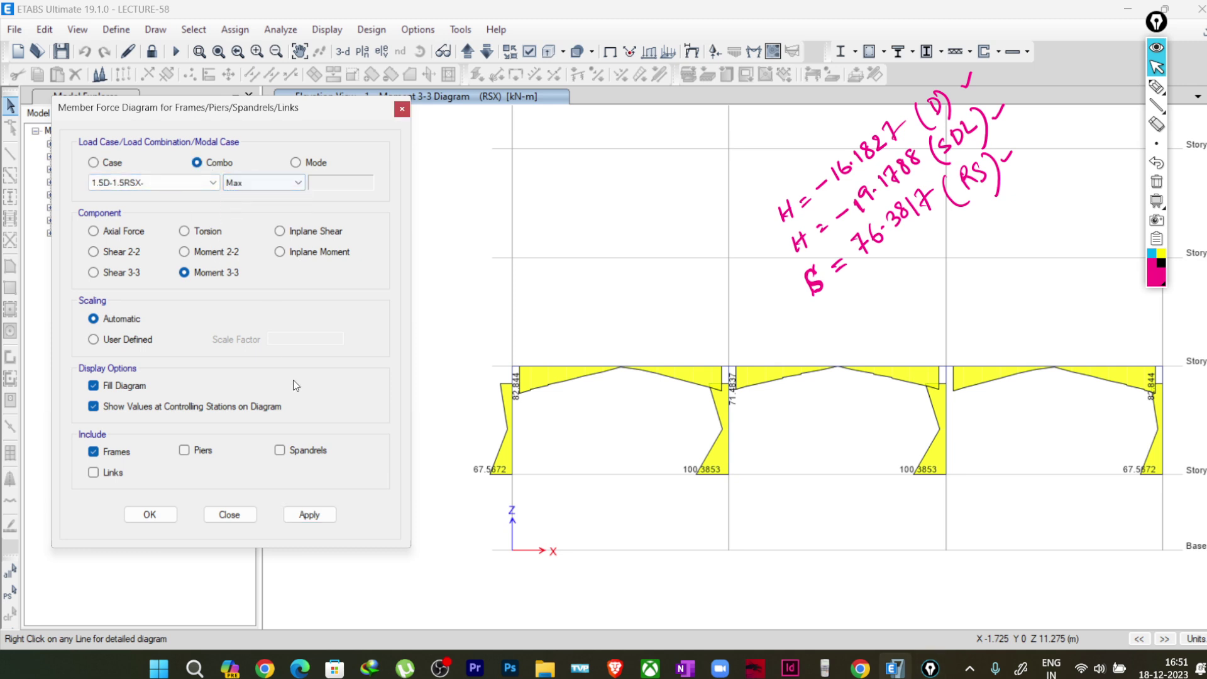
click(319, 521)
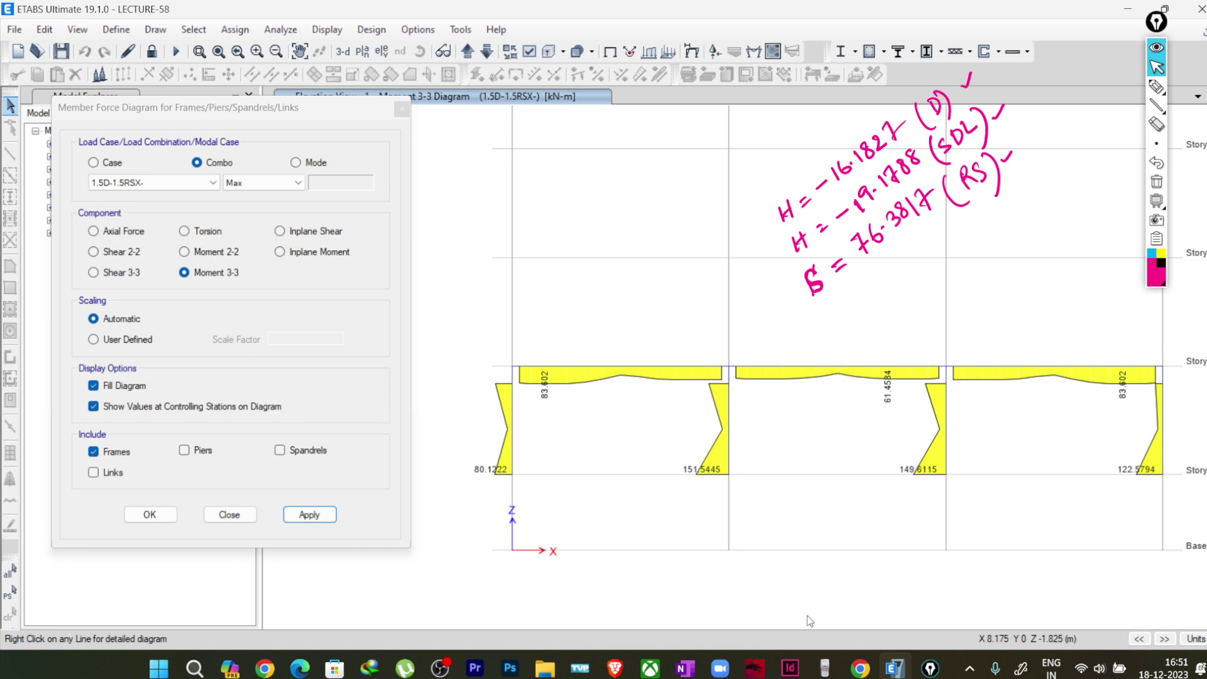
Step: Write the formula (D+SDL+RSX)×1.5 in black ink above the first beam
click(1157, 86)
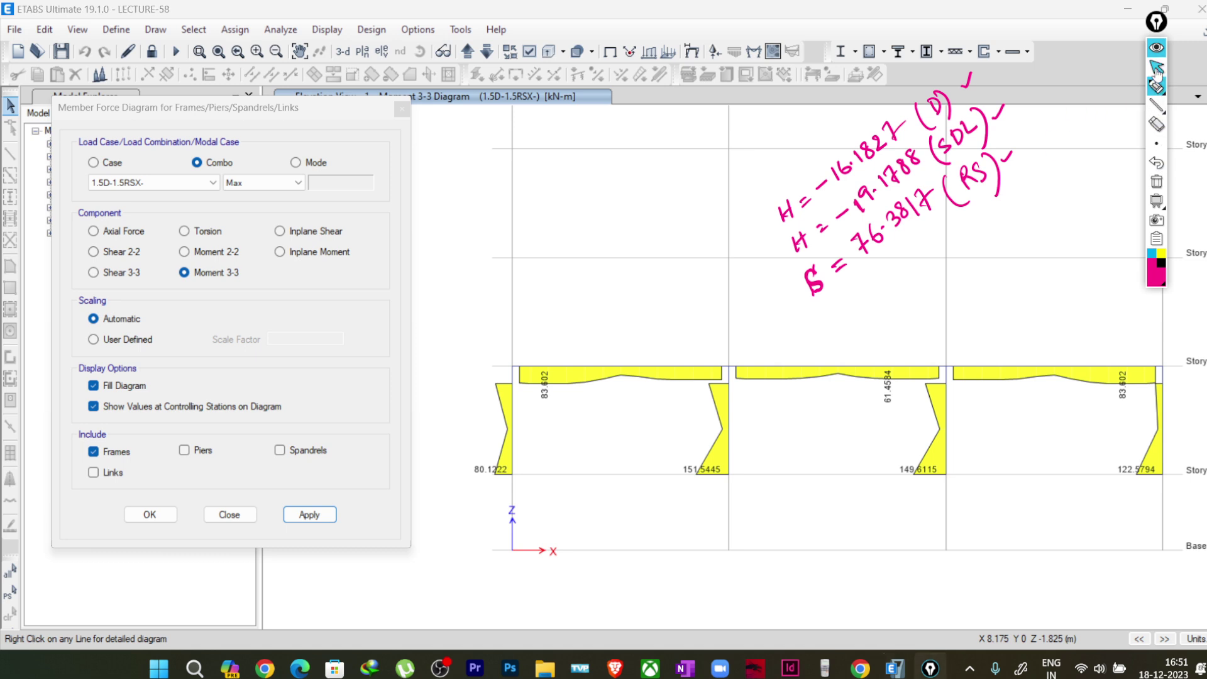
click(1160, 265)
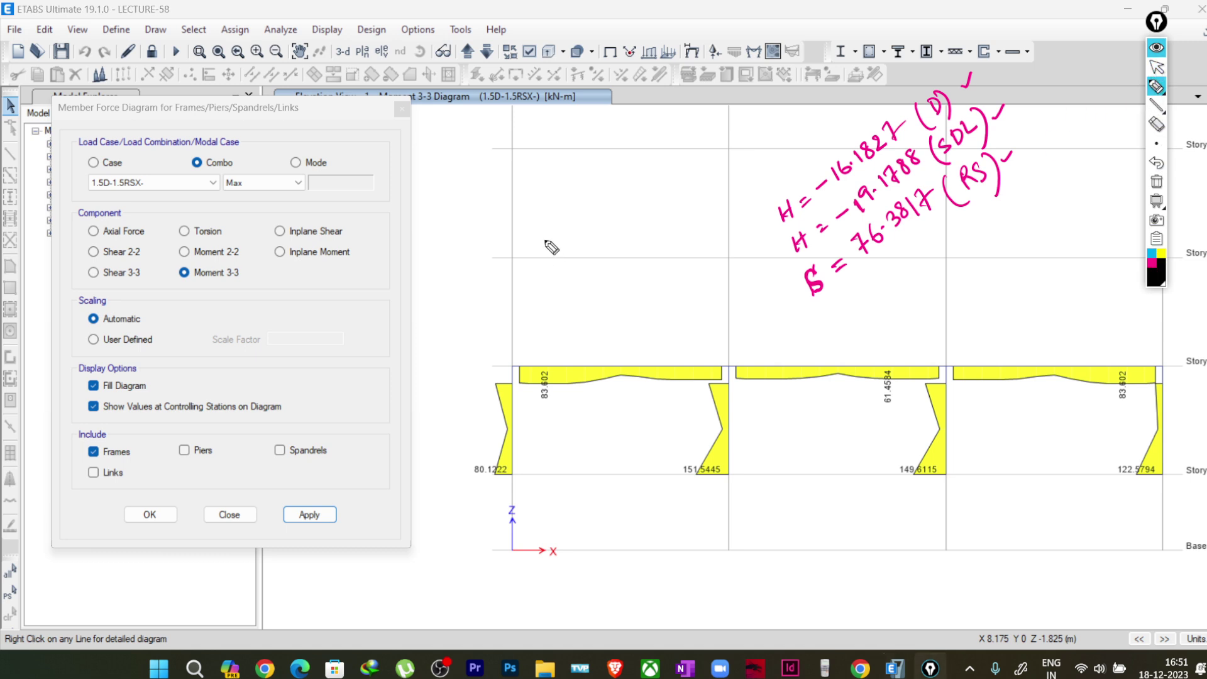
mouse_move(533, 203)
mouse_down()
mouse_move(535, 224)
mouse_move(565, 218)
mouse_move(584, 184)
mouse_move(587, 199)
mouse_move(608, 198)
mouse_move(665, 157)
mouse_move(674, 171)
mouse_move(548, 246)
mouse_up()
mouse_move(690, 135)
mouse_down()
mouse_move(682, 141)
mouse_move(704, 131)
mouse_move(710, 106)
mouse_up()
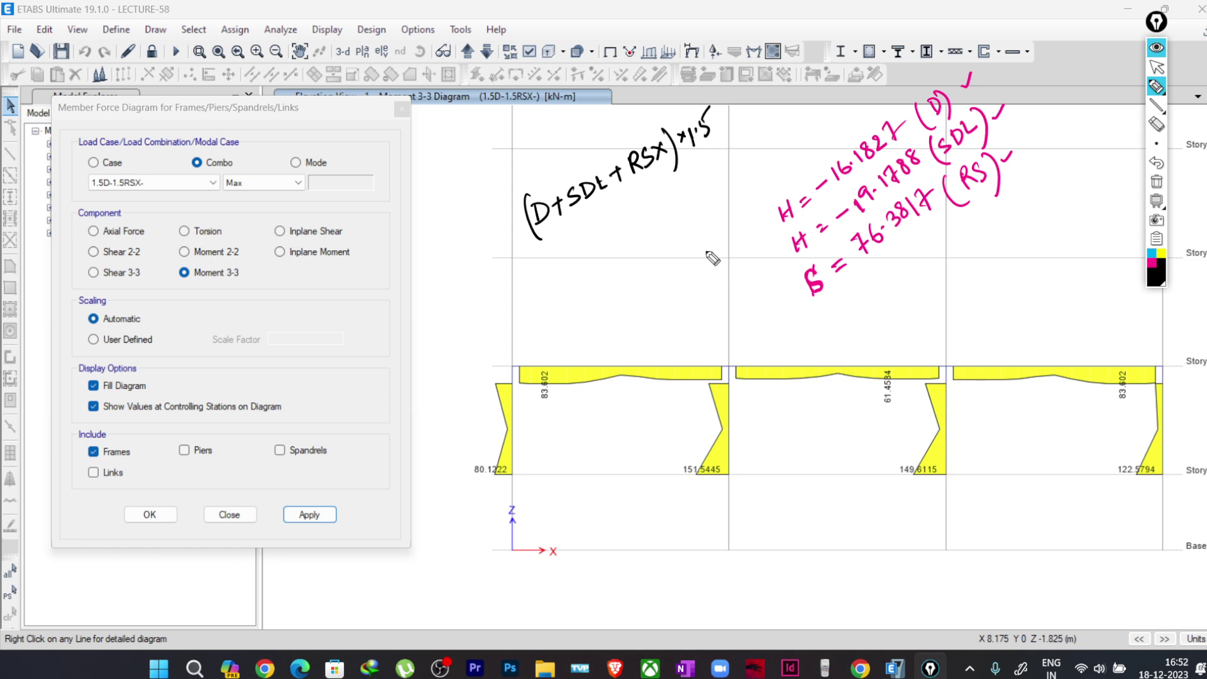
Step: Display the maximum Moment 3-3 diagram for load combination 1.5D+1.5RSX instead
click(1155, 67)
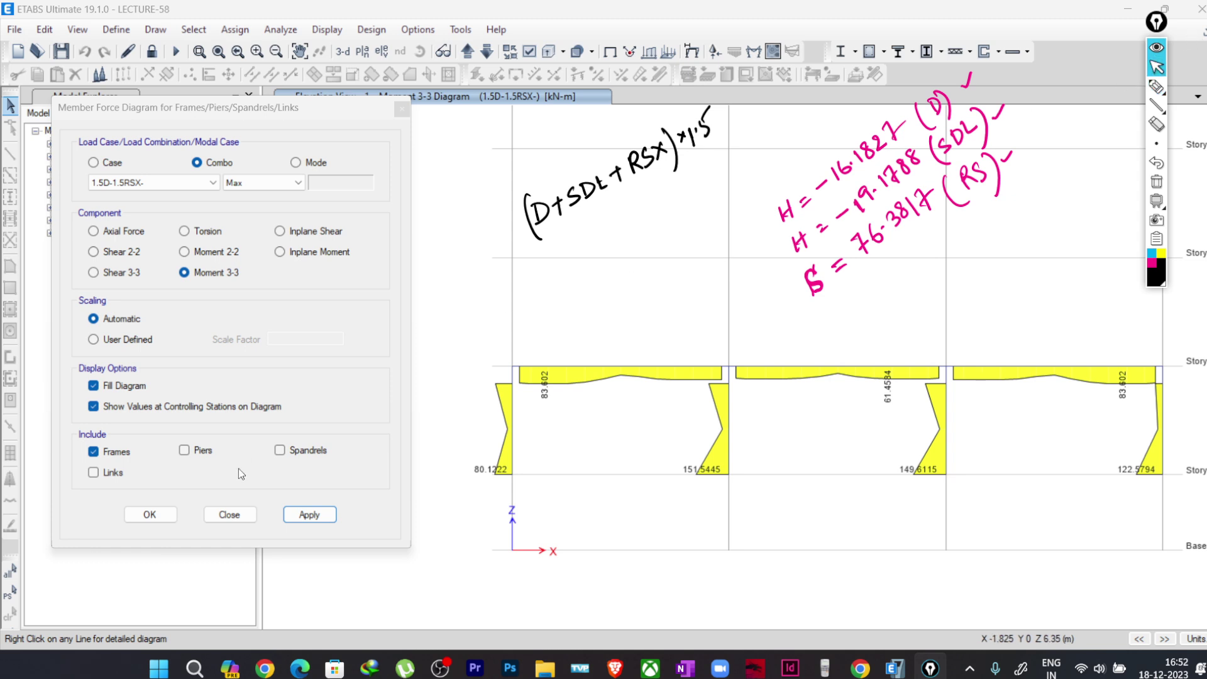
click(309, 515)
click(153, 182)
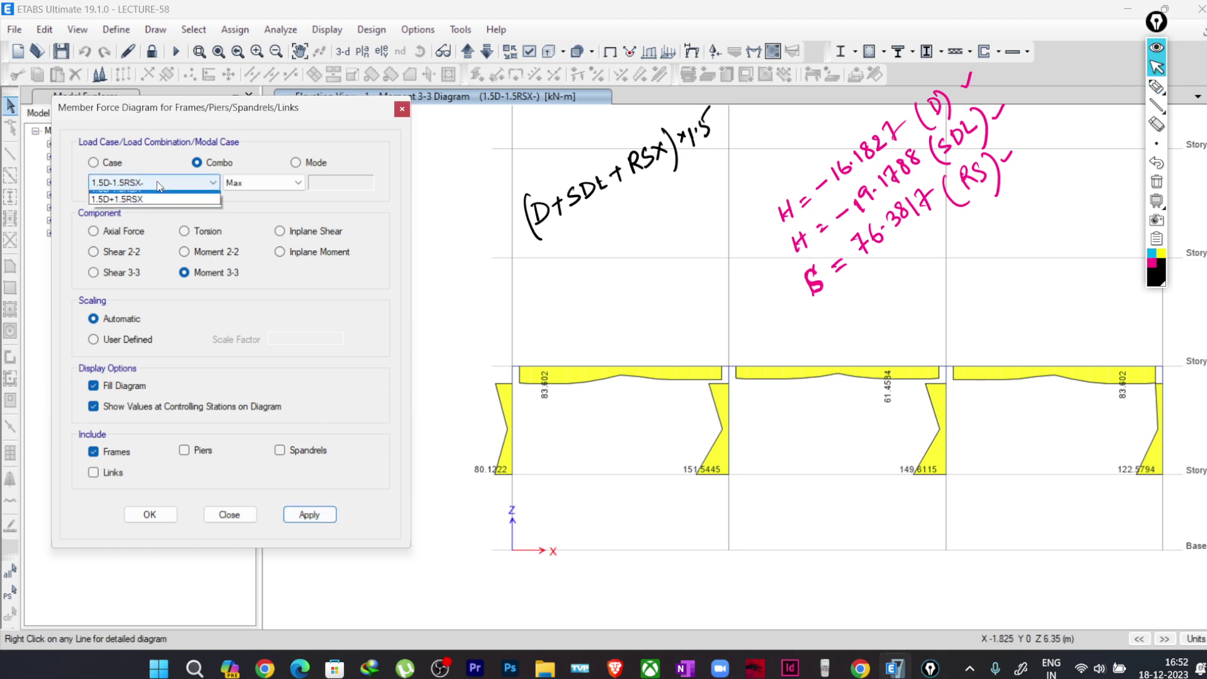
click(138, 196)
mouse_move(1155, 89)
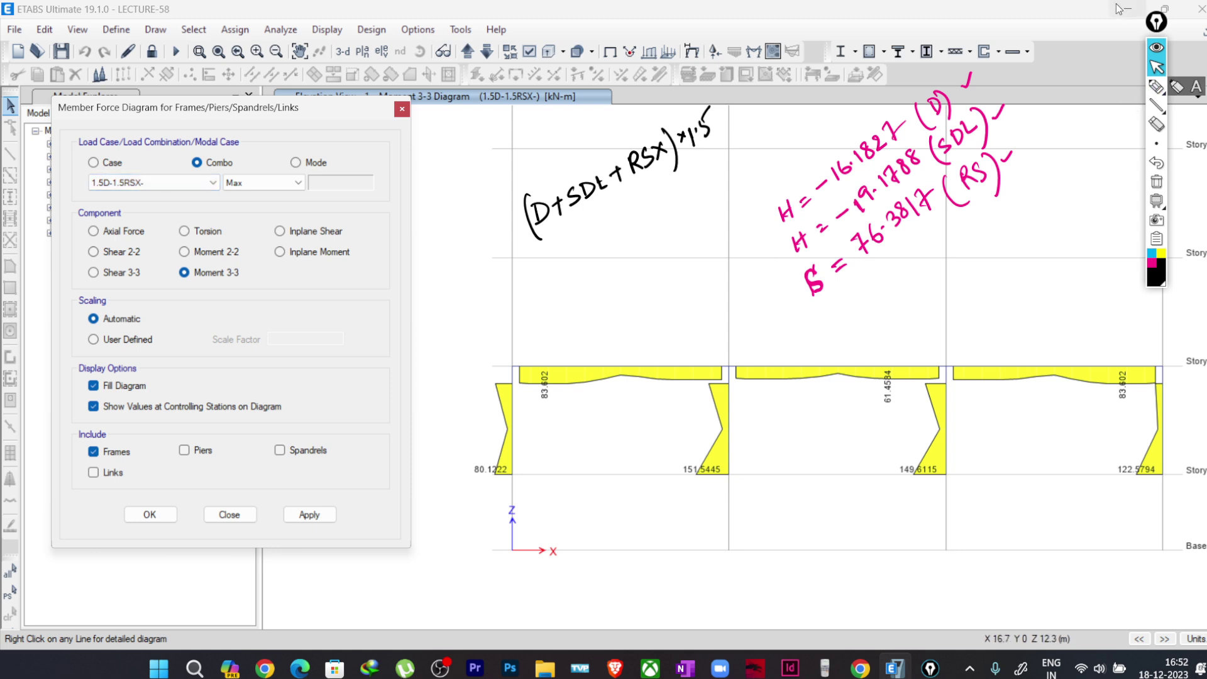
click(138, 187)
click(138, 207)
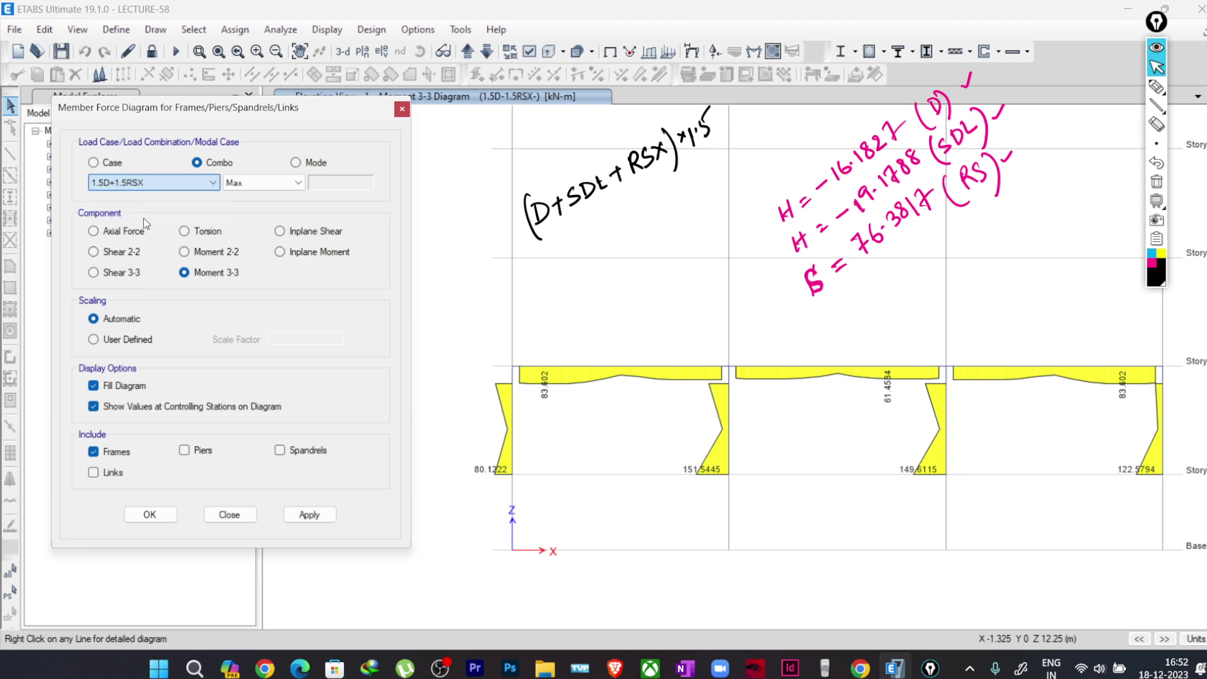
click(309, 515)
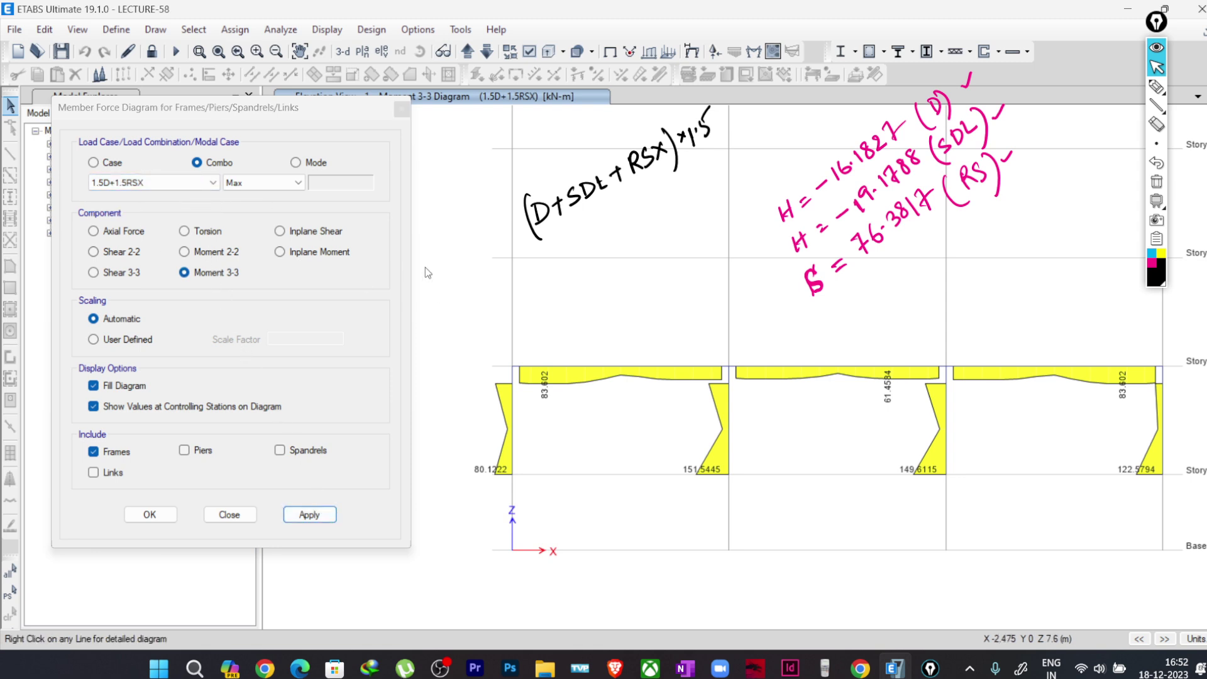
Step: Write the substituted expression (−16.1827 − 19.1788 + 76.3817)×1.5 beneath the combination formula
click(1155, 86)
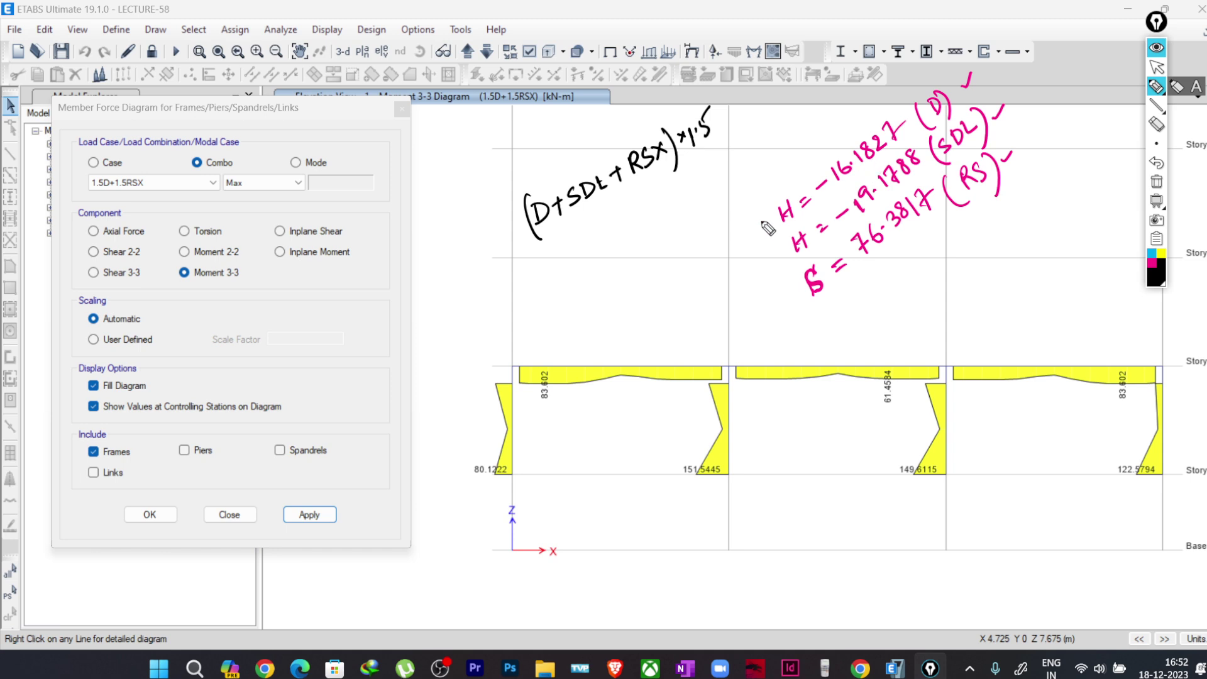
mouse_move(535, 284)
mouse_down()
mouse_move(592, 255)
mouse_move(598, 236)
mouse_move(606, 249)
mouse_move(614, 225)
mouse_move(612, 243)
mouse_move(651, 221)
mouse_move(653, 185)
mouse_move(662, 214)
mouse_move(653, 198)
mouse_move(684, 203)
mouse_move(706, 167)
mouse_up()
click(569, 266)
click(665, 202)
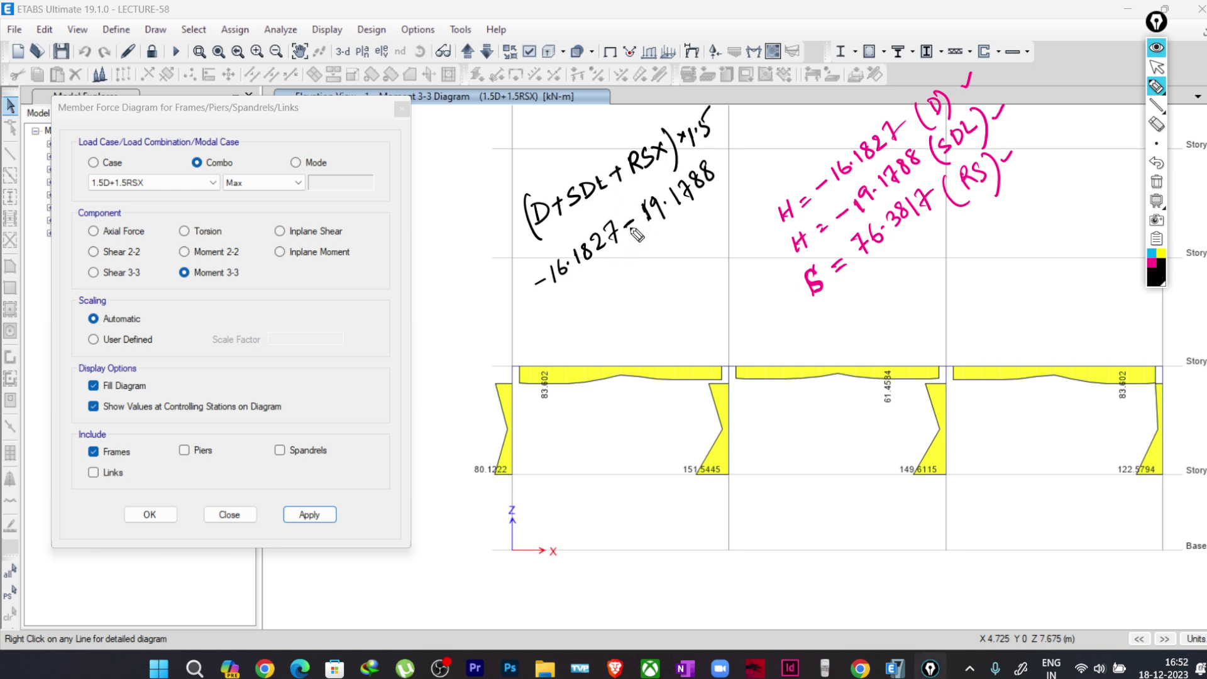
drag(721, 162, 734, 157)
mouse_move(730, 151)
mouse_down()
mouse_move(727, 171)
mouse_move(752, 138)
mouse_move(746, 161)
mouse_move(787, 126)
mouse_move(778, 141)
mouse_move(831, 122)
mouse_up()
click(775, 133)
key(e)
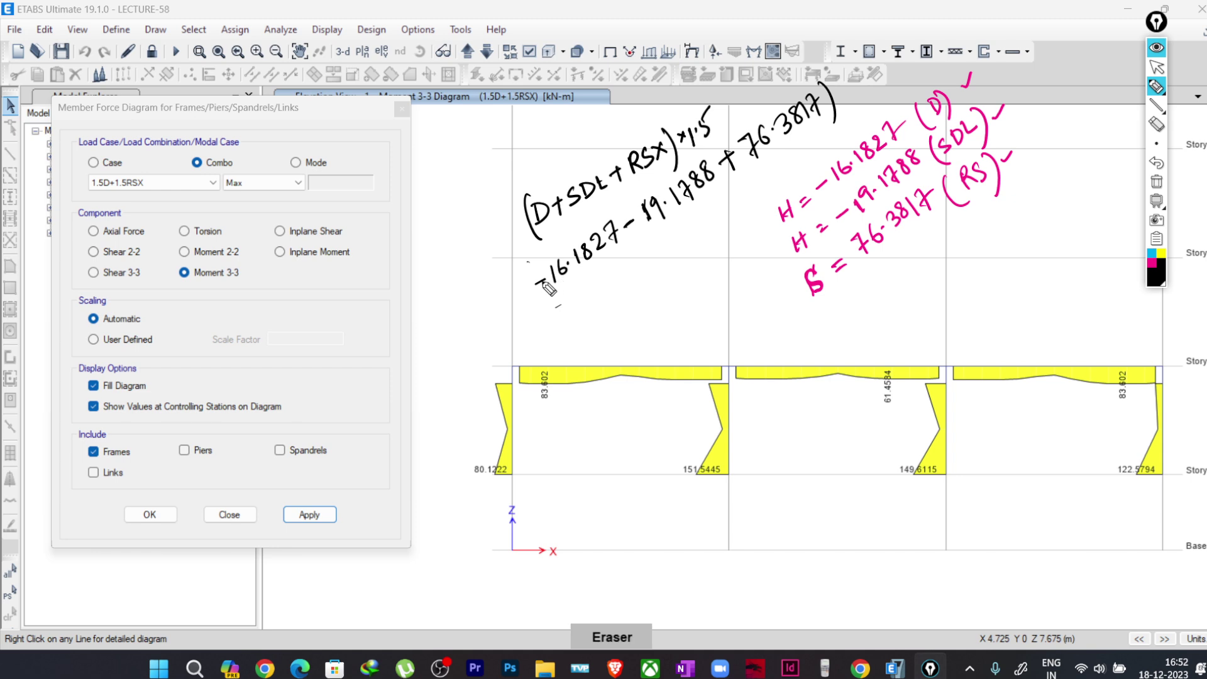
key(p)
mouse_move(529, 261)
mouse_down()
mouse_move(530, 290)
mouse_move(548, 306)
mouse_up()
mouse_move(836, 85)
mouse_down()
mouse_move(875, 80)
mouse_move(875, 53)
mouse_up()
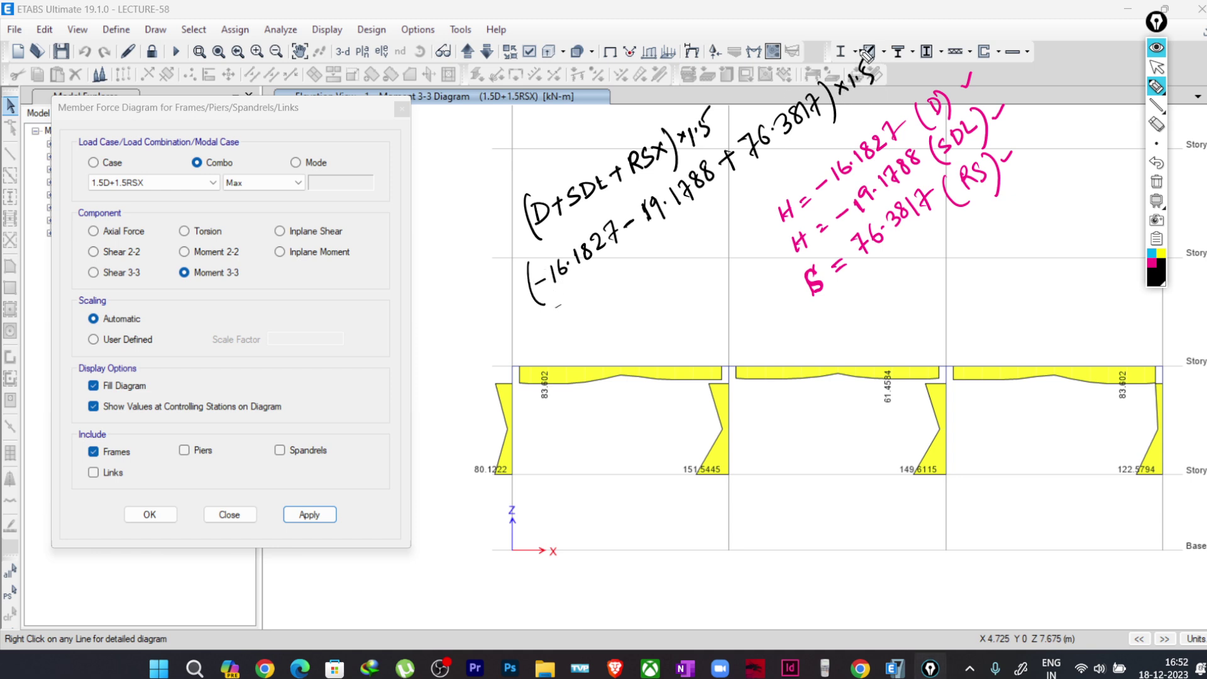
Step: Label the calculation "Case-1" with an underline and write an equals sign below the substituted expression
drag(465, 212, 468, 232)
drag(472, 213, 496, 202)
drag(495, 193, 509, 189)
drag(454, 233, 535, 166)
drag(557, 307, 582, 307)
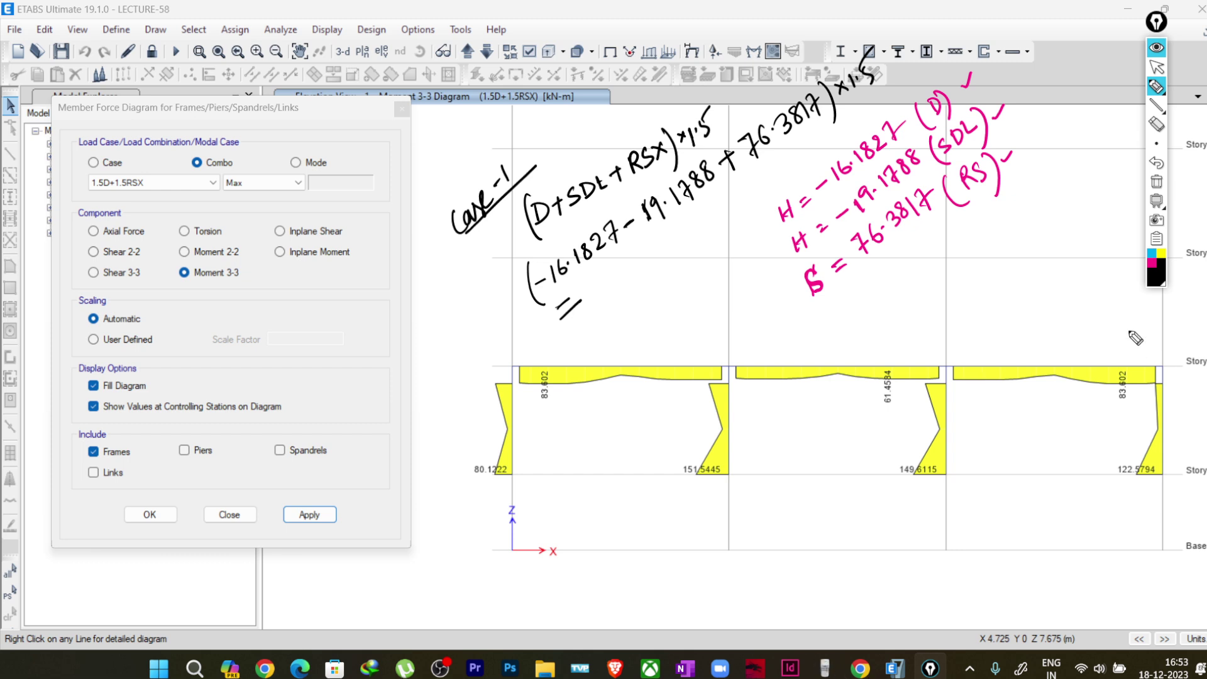
Step: Switch to the fx-991ES PLUS C calculator emulator, clear it and enter the dead load moment −16.1827
click(1156, 66)
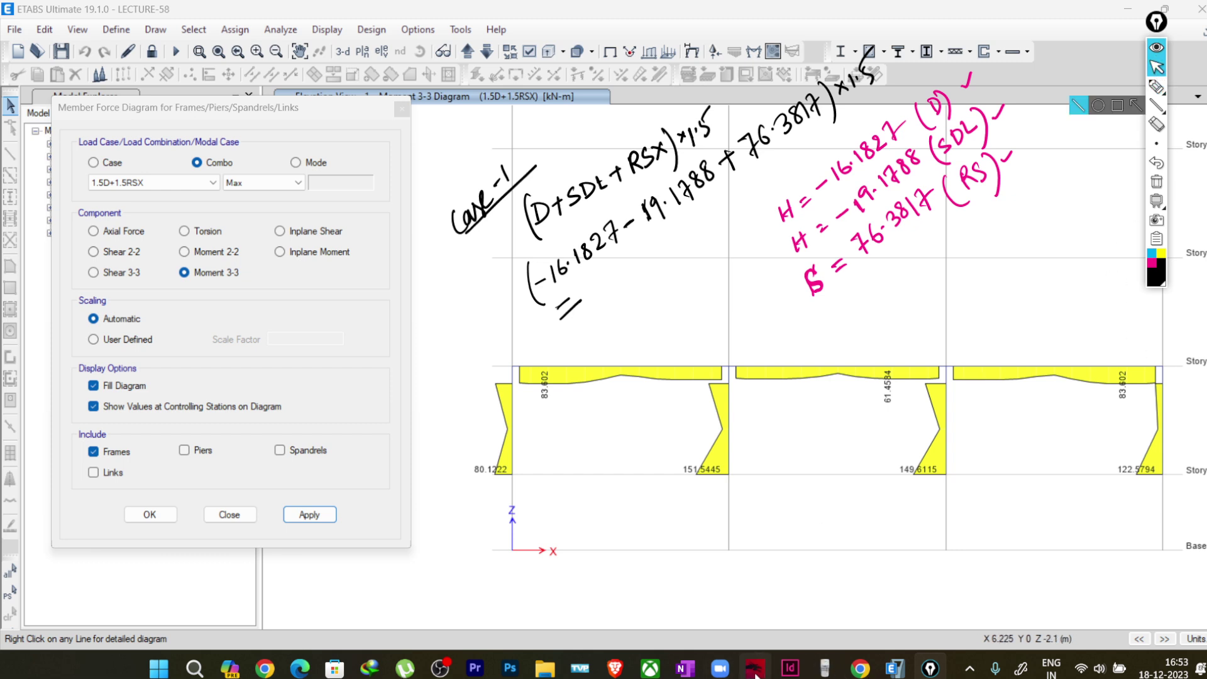
click(824, 667)
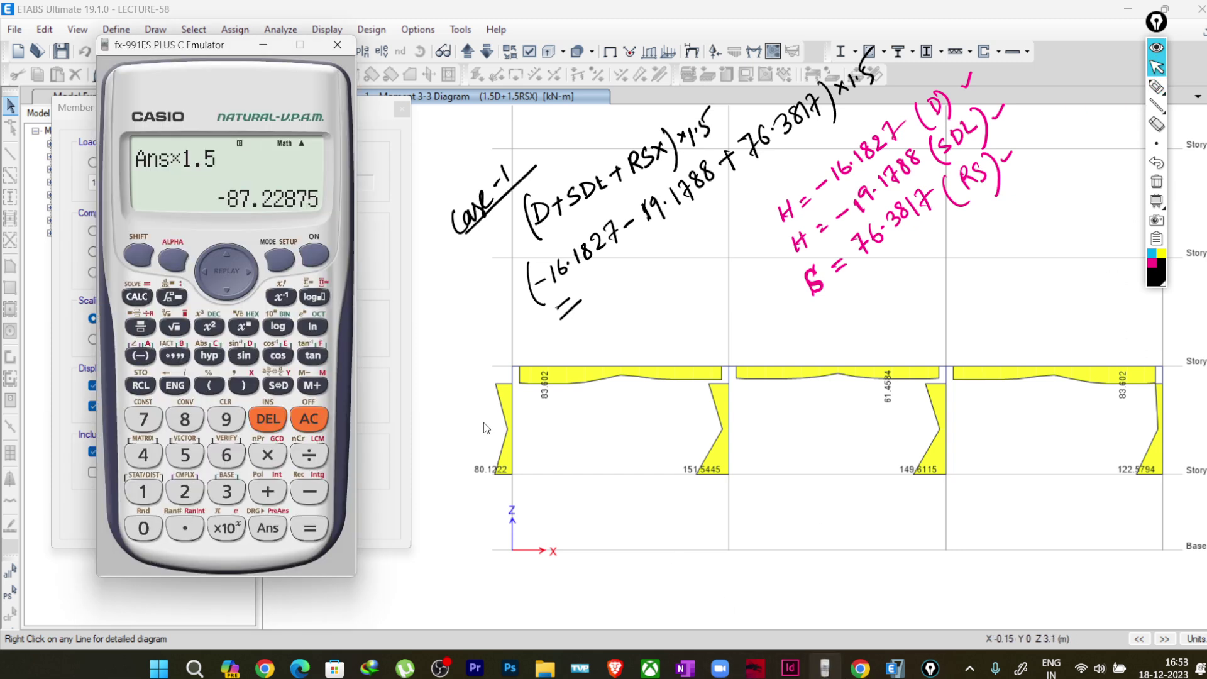
click(313, 263)
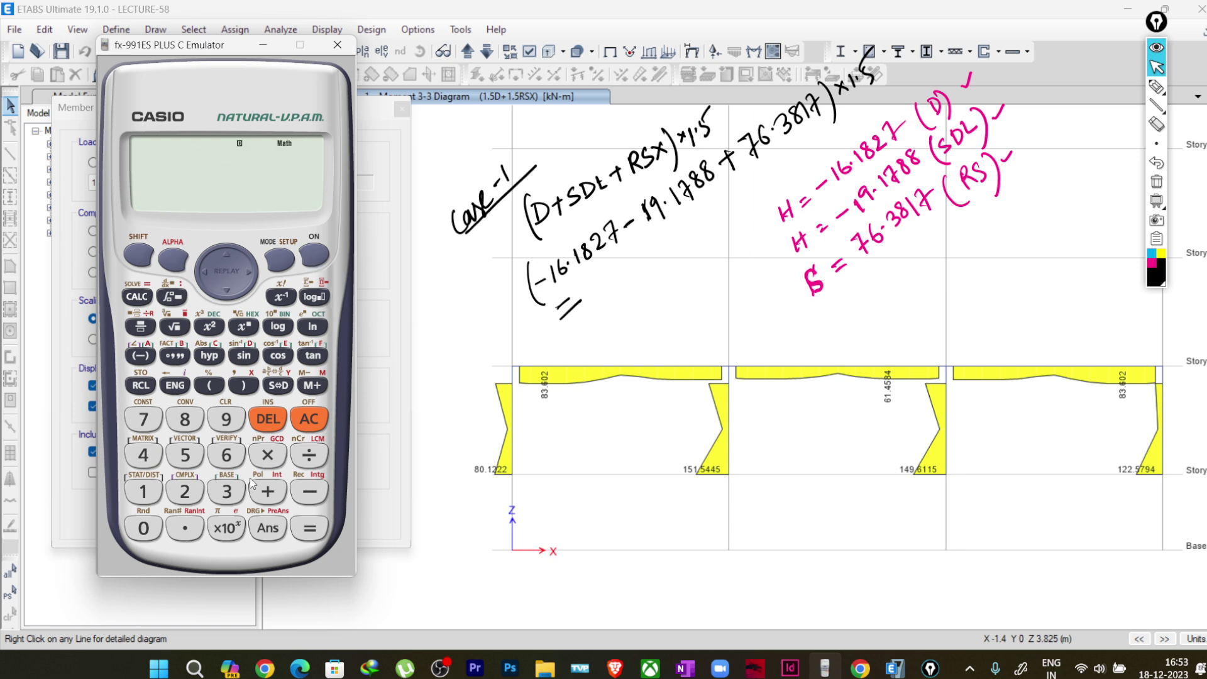
click(139, 497)
click(225, 456)
click(186, 527)
click(143, 524)
click(143, 492)
click(185, 419)
click(184, 491)
click(144, 419)
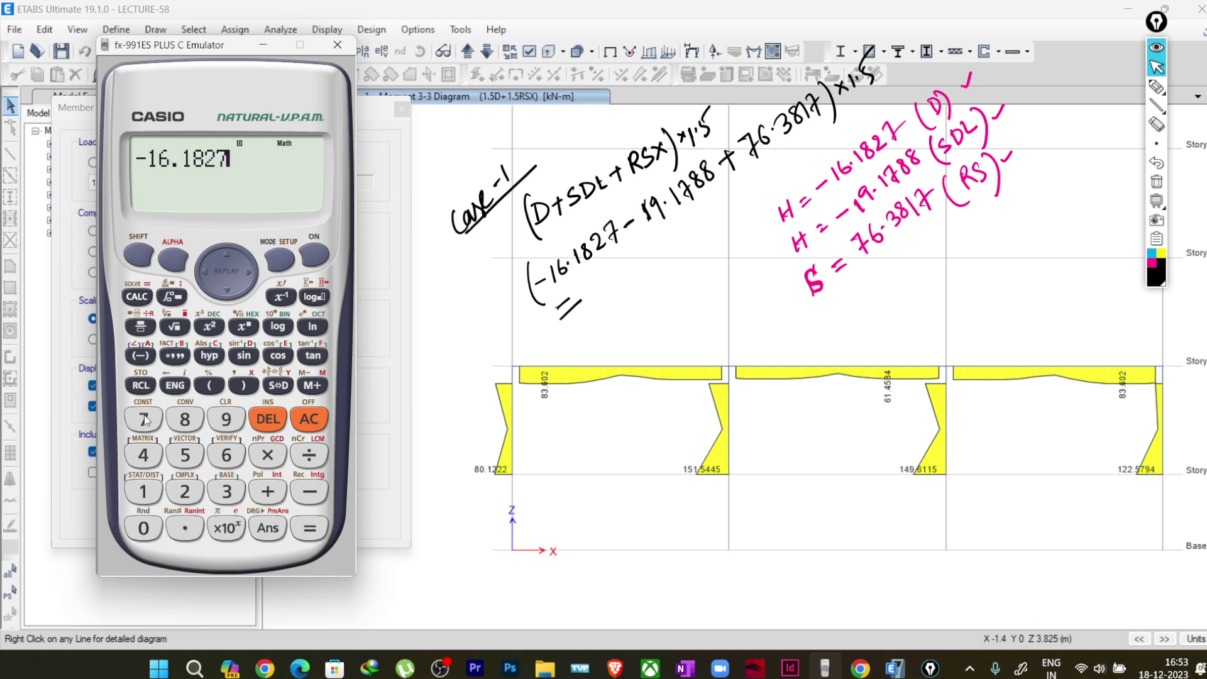
Step: Append −19.1788 followed by a plus sign to the calculator expression
click(292, 492)
click(143, 491)
click(226, 419)
click(184, 527)
click(144, 492)
click(143, 419)
click(185, 419)
click(184, 420)
click(268, 491)
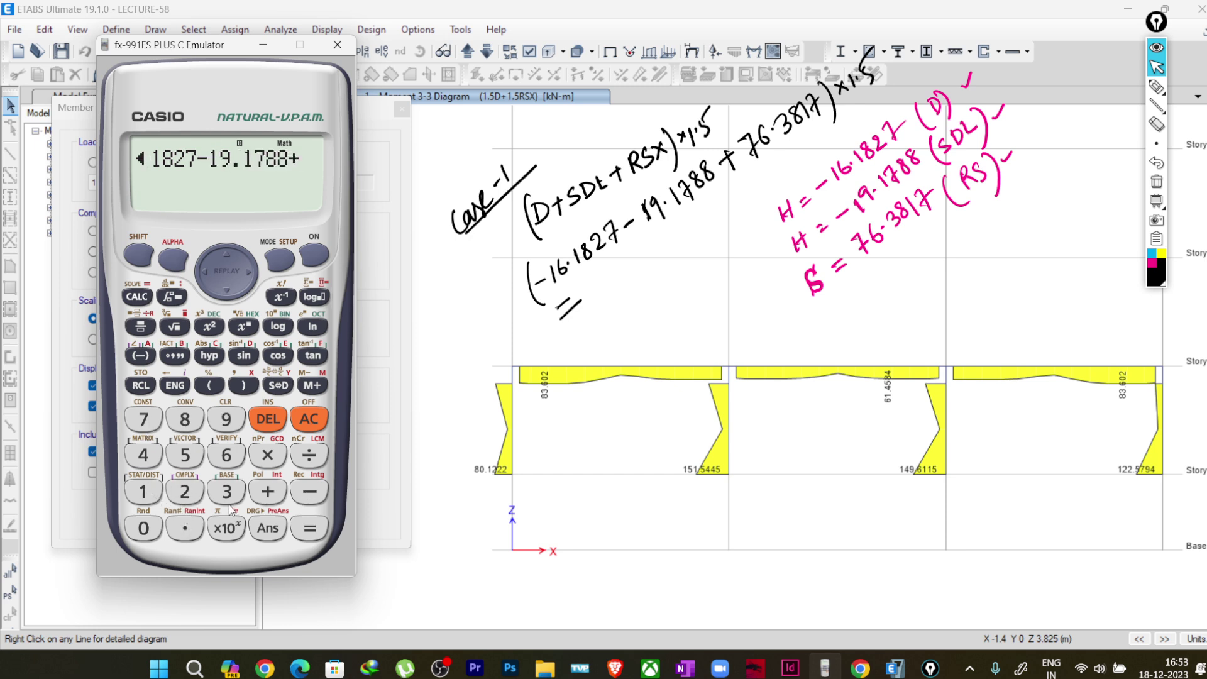
Step: Complete the calculator expression with the response spectrum moment 76.3817 and evaluate the sum
click(143, 419)
click(226, 455)
click(185, 527)
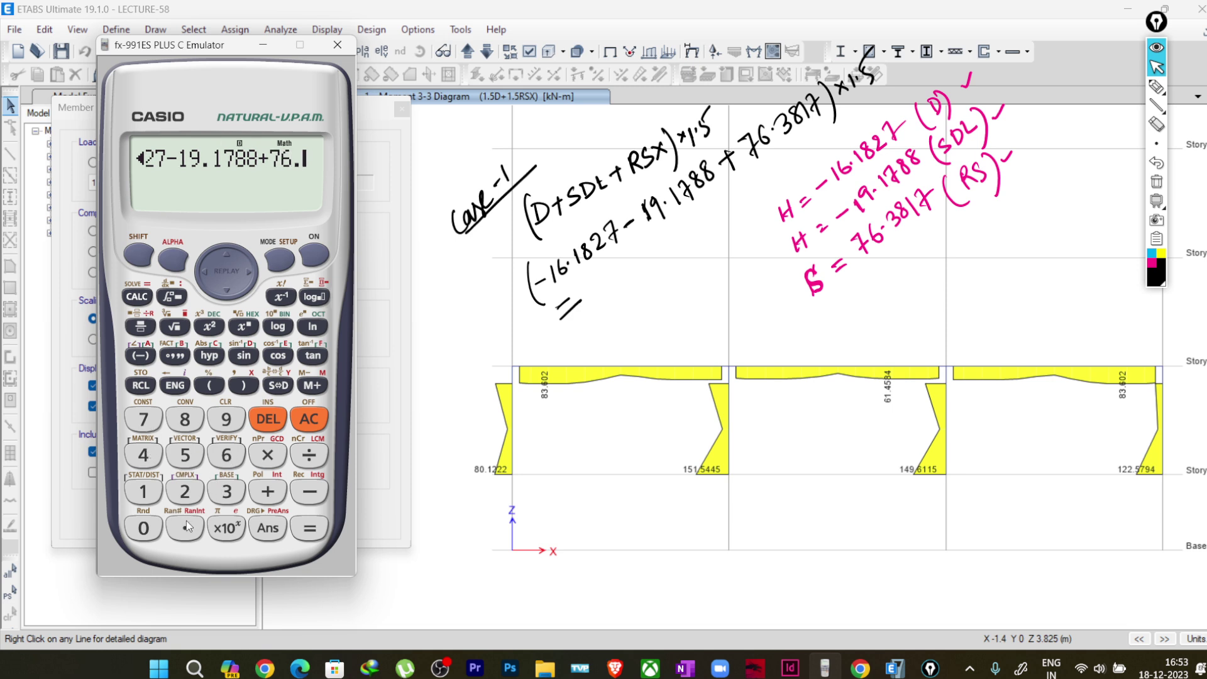
click(227, 491)
click(185, 419)
click(143, 491)
click(143, 419)
click(308, 528)
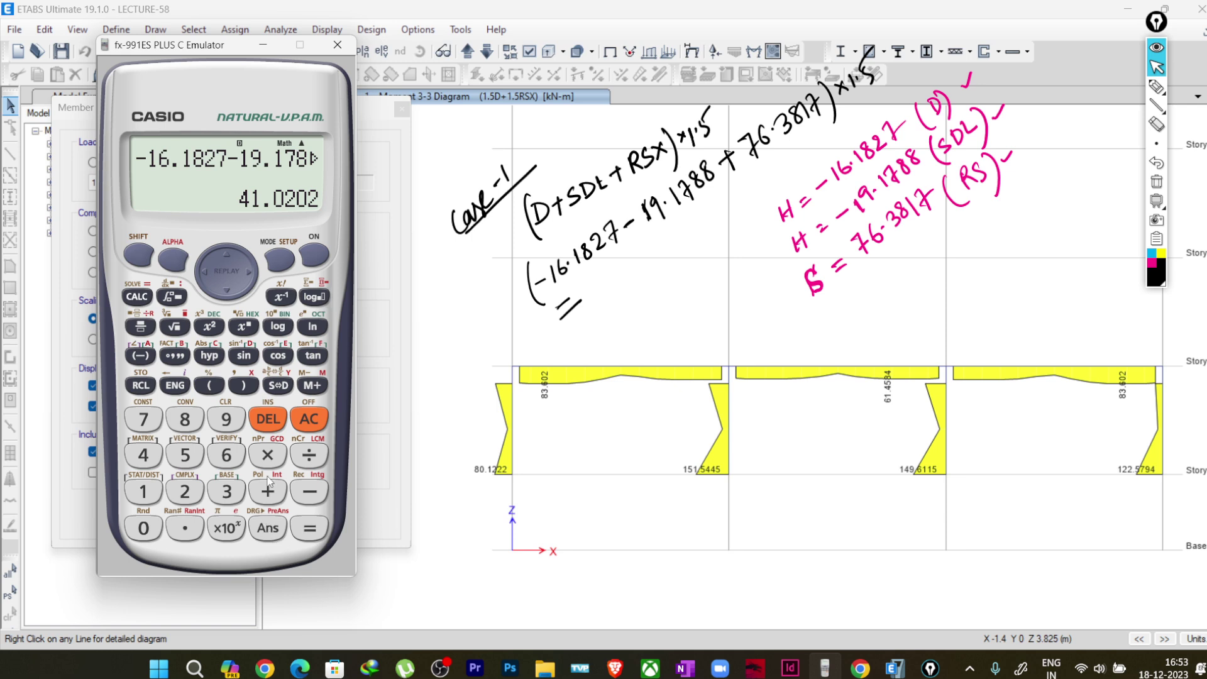
Step: Multiply the calculated sum by the load factor 1.5
click(267, 454)
click(150, 492)
click(185, 528)
click(185, 455)
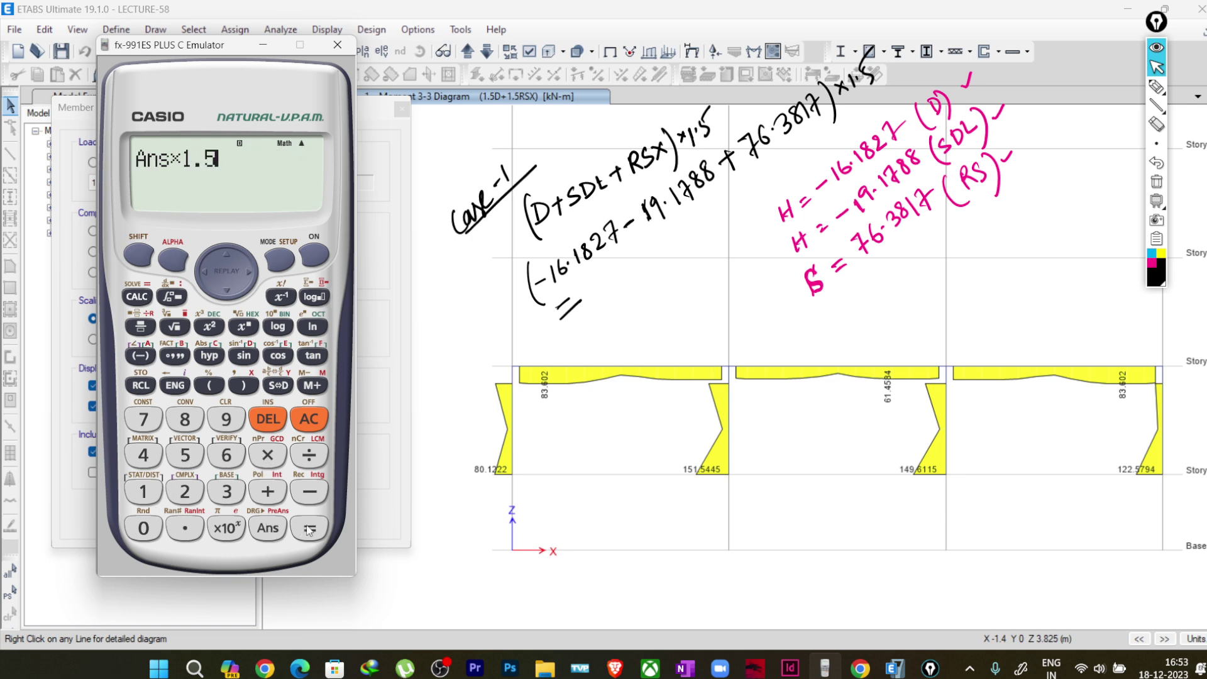
click(310, 528)
Step: Write the Case-1 result as +61.5303 (S) beside the equals sign and underline it twice
click(1155, 86)
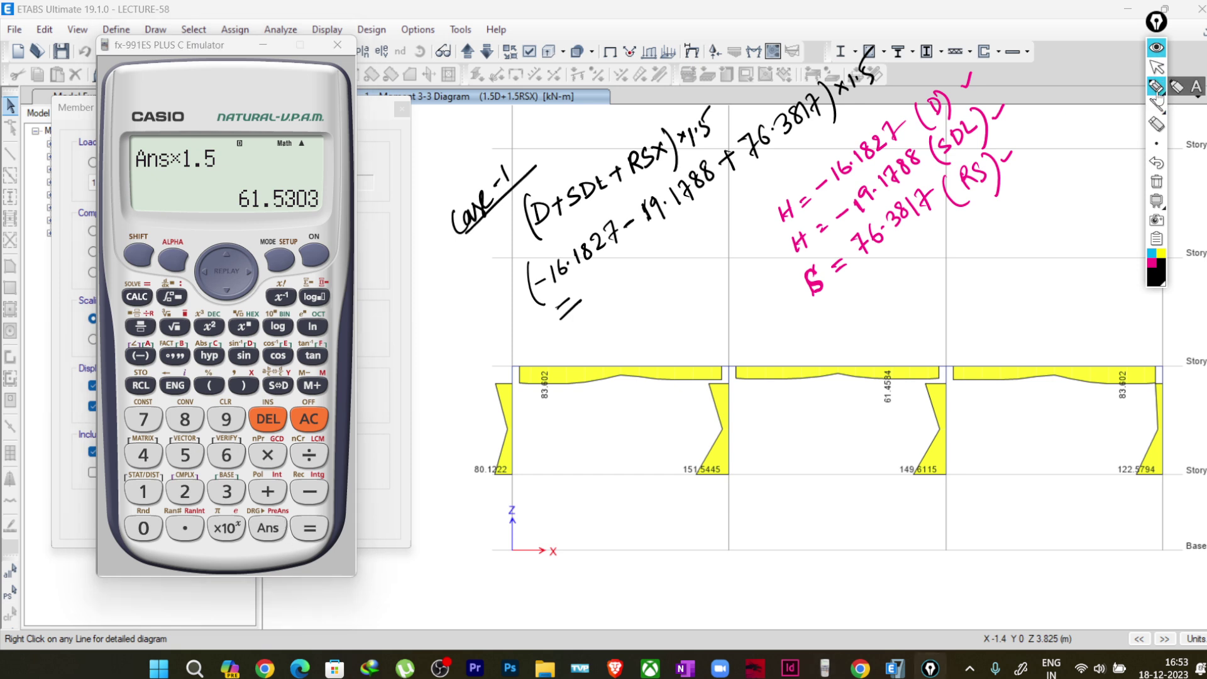
mouse_move(608, 295)
mouse_down()
mouse_move(660, 256)
mouse_move(664, 271)
mouse_move(668, 232)
mouse_move(680, 264)
mouse_move(705, 232)
mouse_move(707, 247)
mouse_move(680, 276)
mouse_move(709, 238)
mouse_up()
mouse_move(734, 199)
mouse_down()
mouse_move(727, 231)
mouse_move(751, 217)
mouse_up()
click(1157, 67)
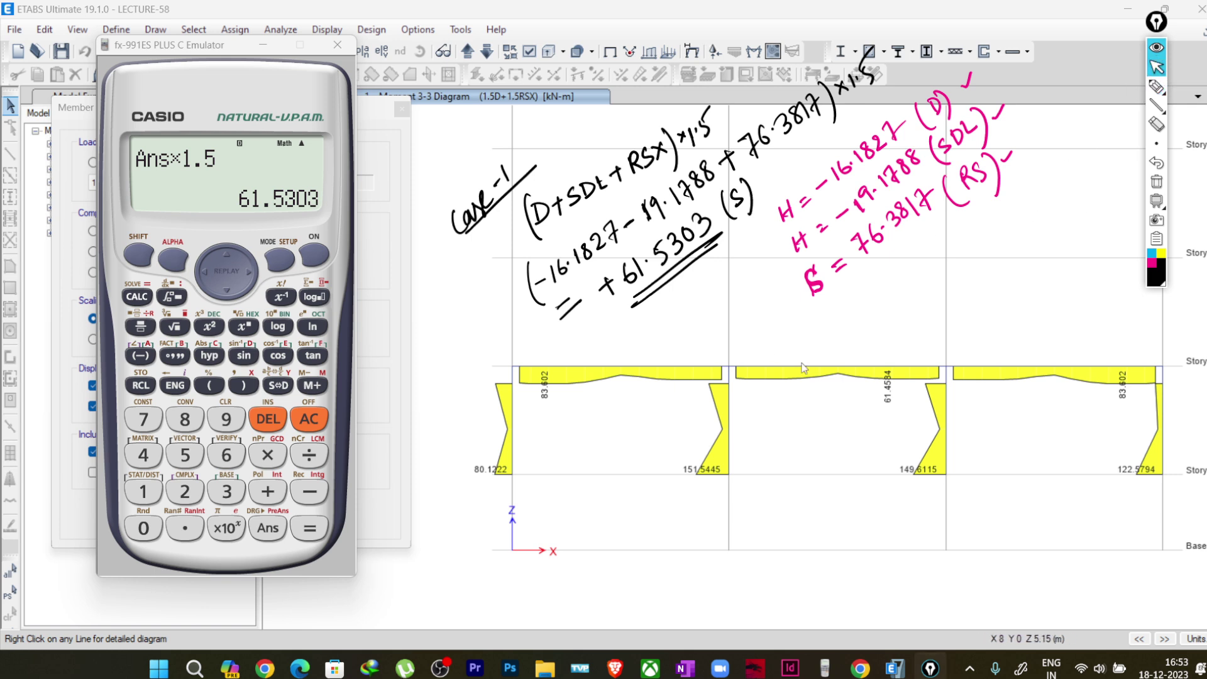
mouse_move(720, 369)
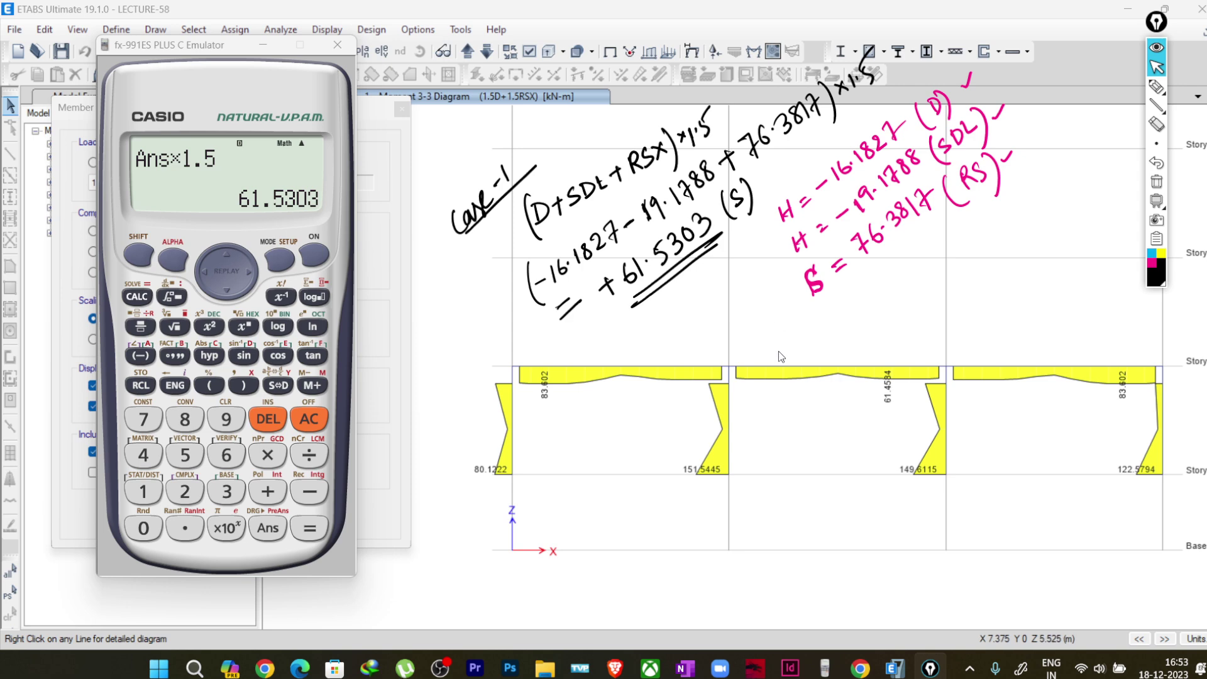
Step: Put the calculator away and display the minimum Moment 3-3 diagram for combination 1.5D+1.5RSX
click(264, 45)
click(254, 181)
click(254, 212)
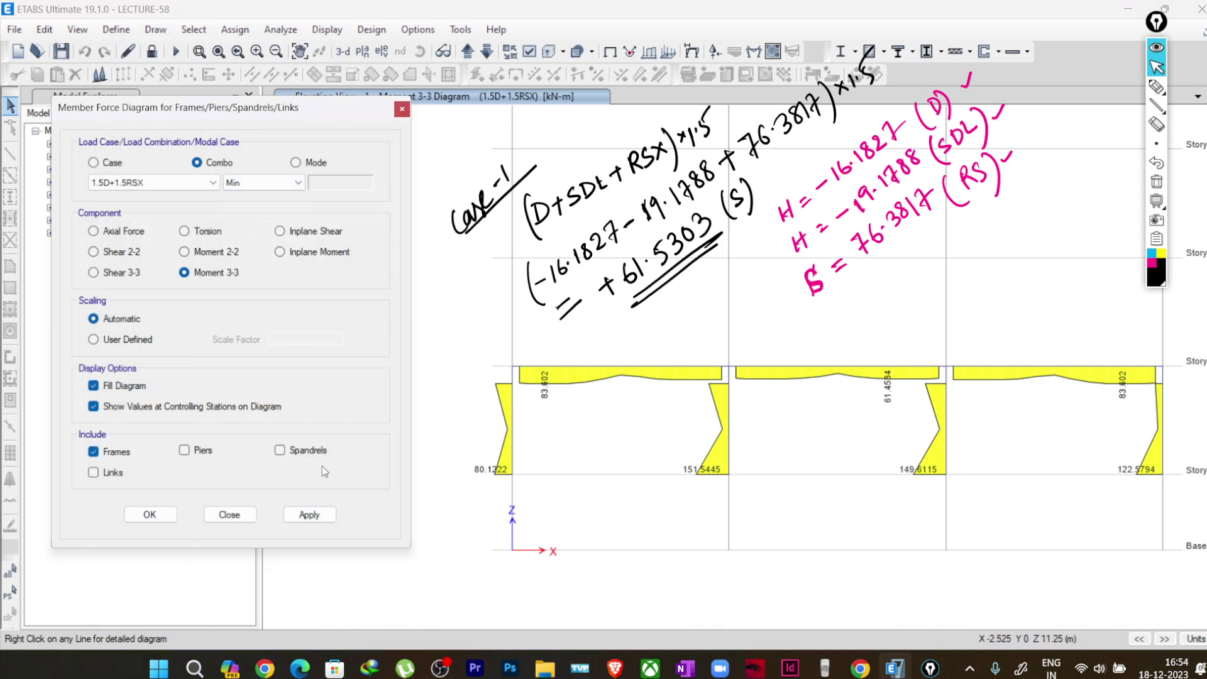
click(309, 514)
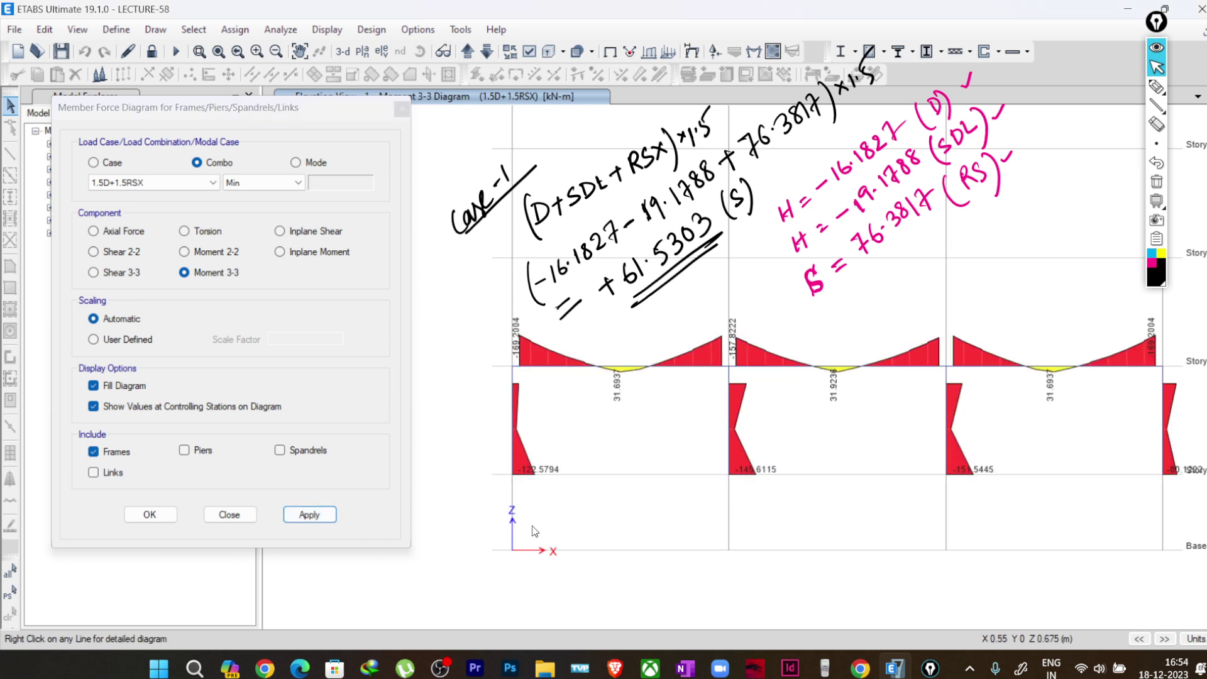
Step: Write the second case formula D+SDL−RSX below the frame diagram and underline it twice
click(1156, 87)
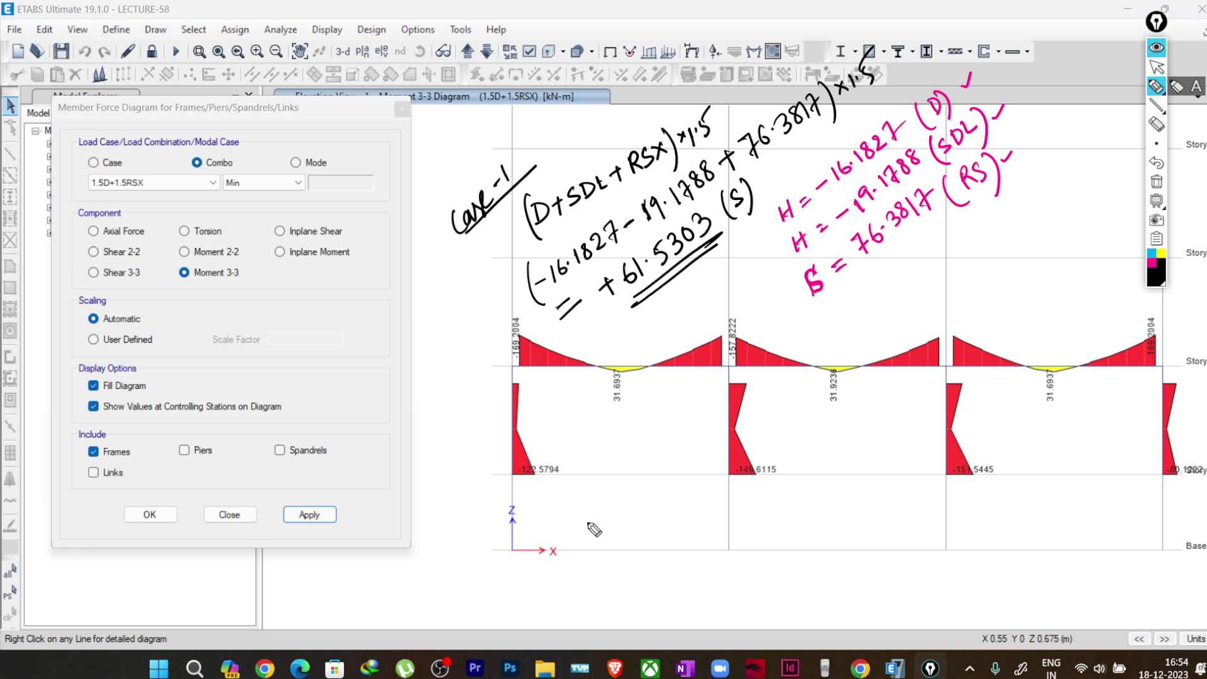
mouse_move(594, 525)
mouse_down()
mouse_move(627, 519)
mouse_move(627, 533)
mouse_move(640, 525)
mouse_move(657, 494)
mouse_move(673, 508)
mouse_move(691, 470)
mouse_move(724, 457)
mouse_up()
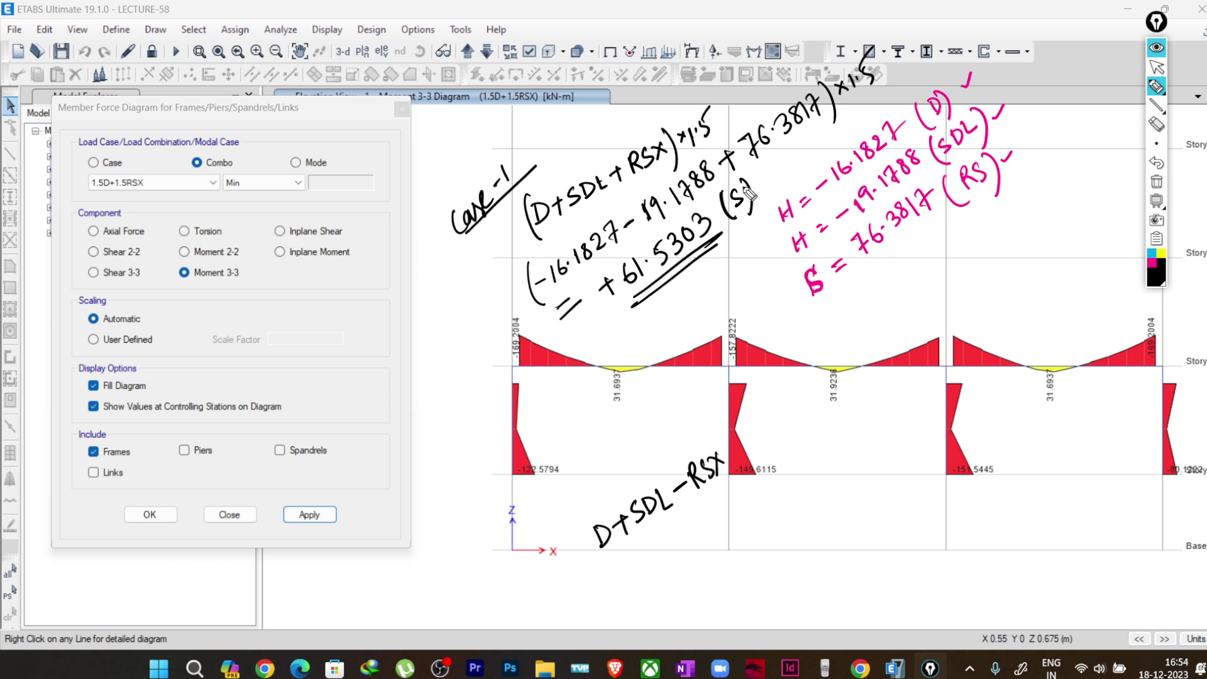
mouse_move(608, 551)
mouse_down()
mouse_move(622, 553)
mouse_move(722, 476)
mouse_up()
drag(607, 563, 726, 480)
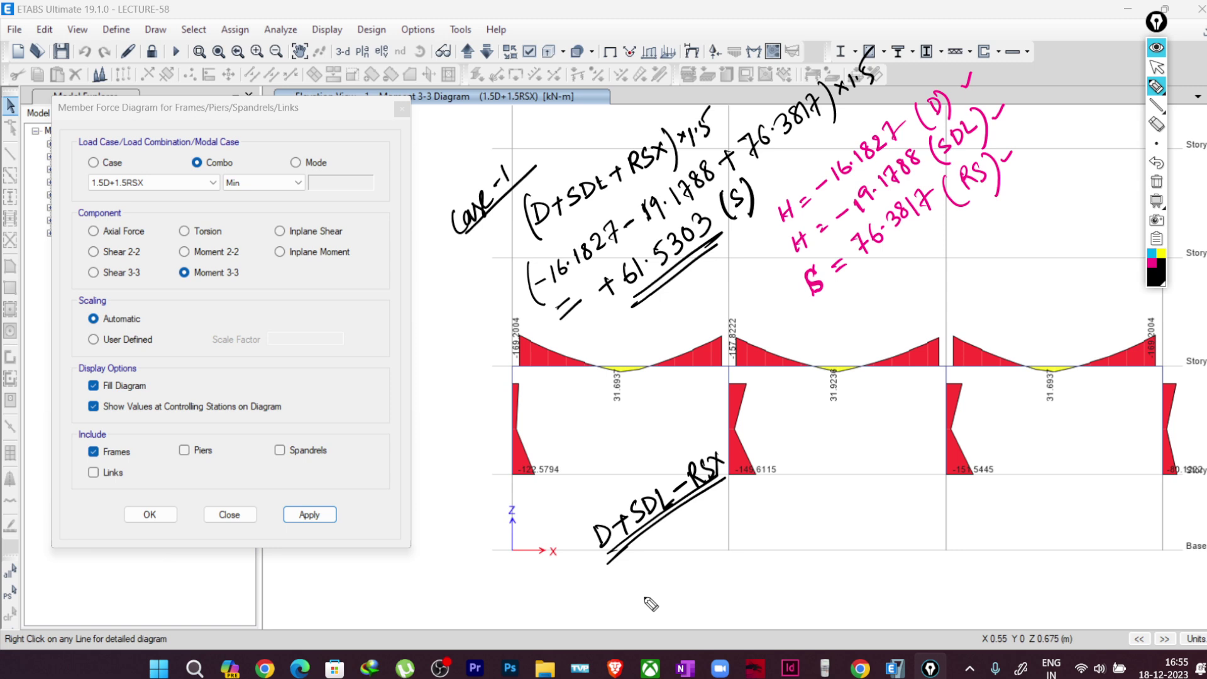
Step: Write −16.1827−19.1788−76.3817 followed by an equals sign under the second case formula, and bracket that formula's D+SDL part
drag(646, 600, 661, 591)
mouse_move(679, 569)
mouse_down()
mouse_move(673, 583)
mouse_move(707, 550)
mouse_move(734, 553)
mouse_move(760, 515)
mouse_up()
click(688, 576)
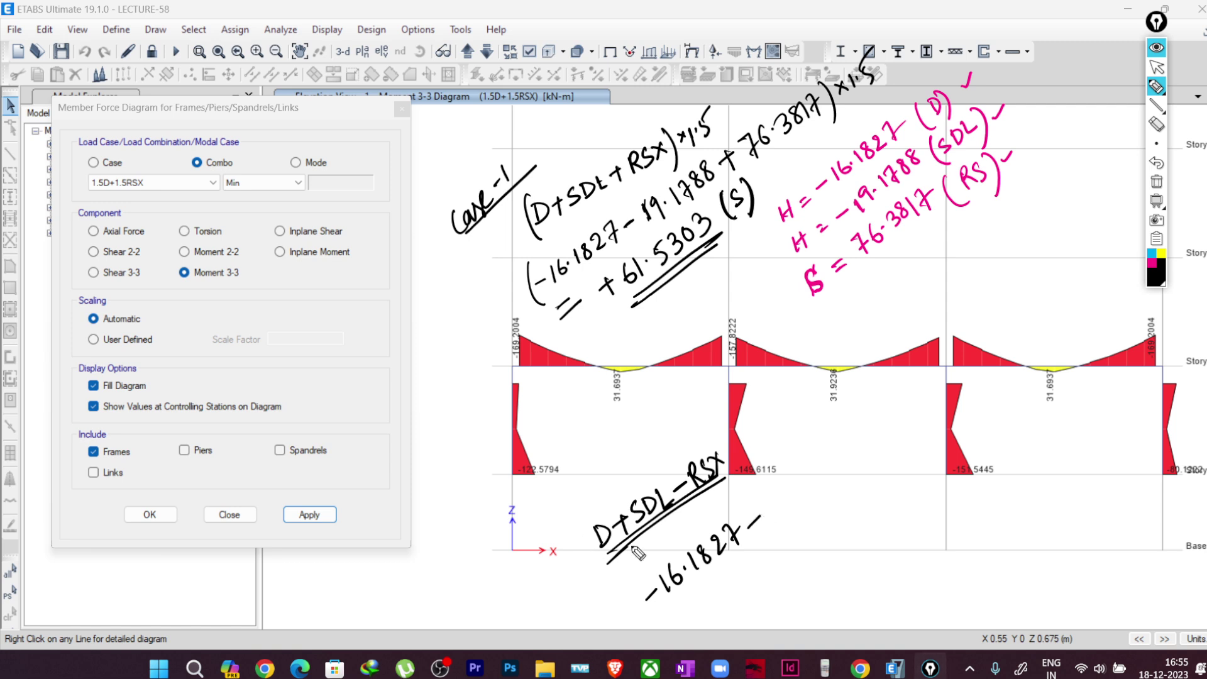
drag(670, 485, 671, 528)
drag(590, 524, 597, 560)
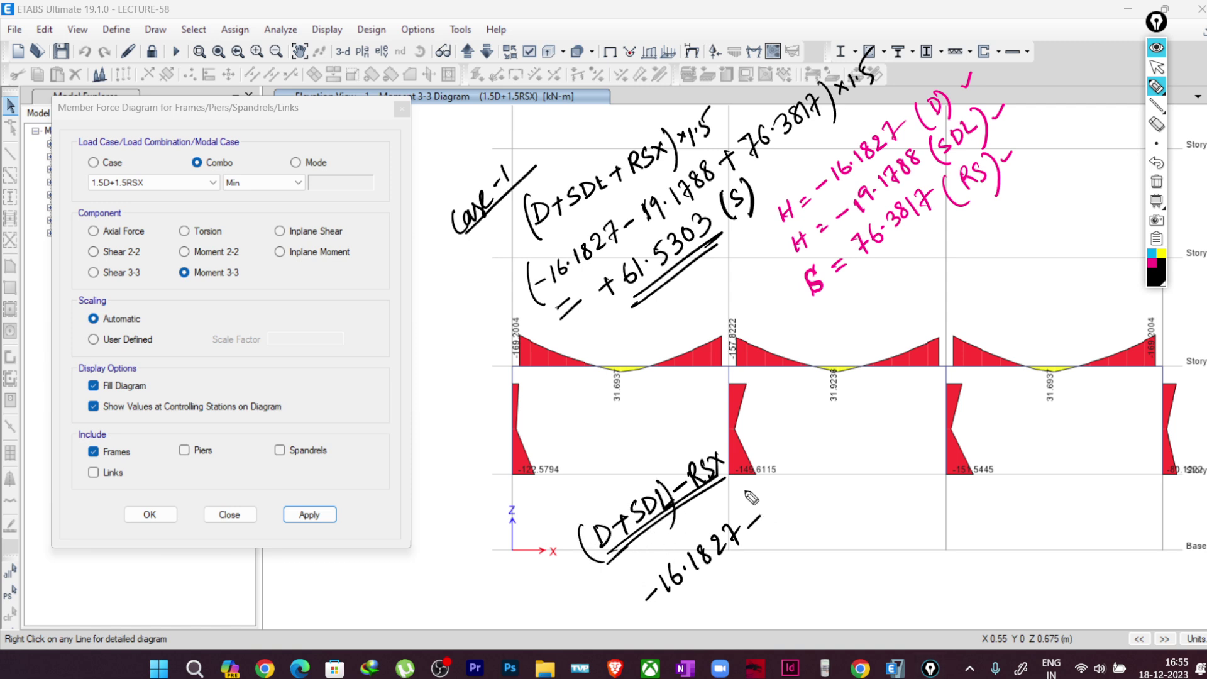
mouse_move(776, 497)
mouse_down()
mouse_move(768, 522)
mouse_move(803, 507)
mouse_move(832, 461)
mouse_move(831, 473)
mouse_move(849, 474)
mouse_move(869, 438)
mouse_up()
click(798, 508)
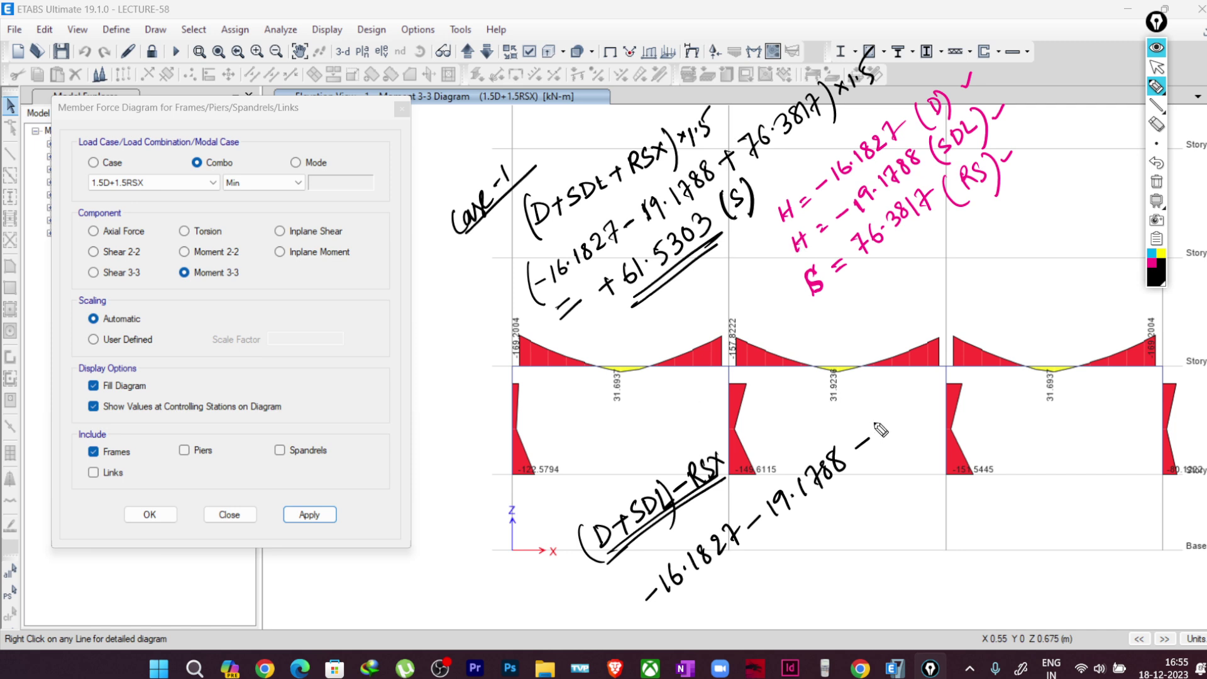
mouse_move(882, 416)
mouse_down()
mouse_move(886, 434)
mouse_move(940, 391)
mouse_up()
click(909, 415)
drag(950, 369, 949, 387)
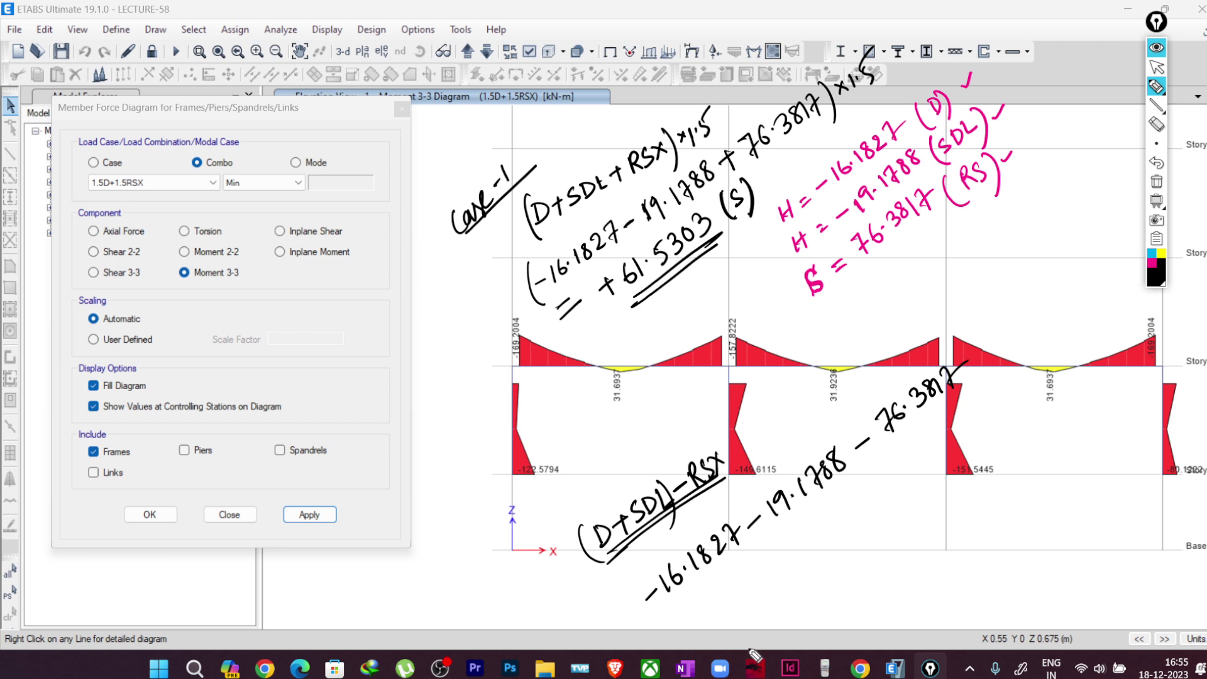
drag(703, 618, 721, 615)
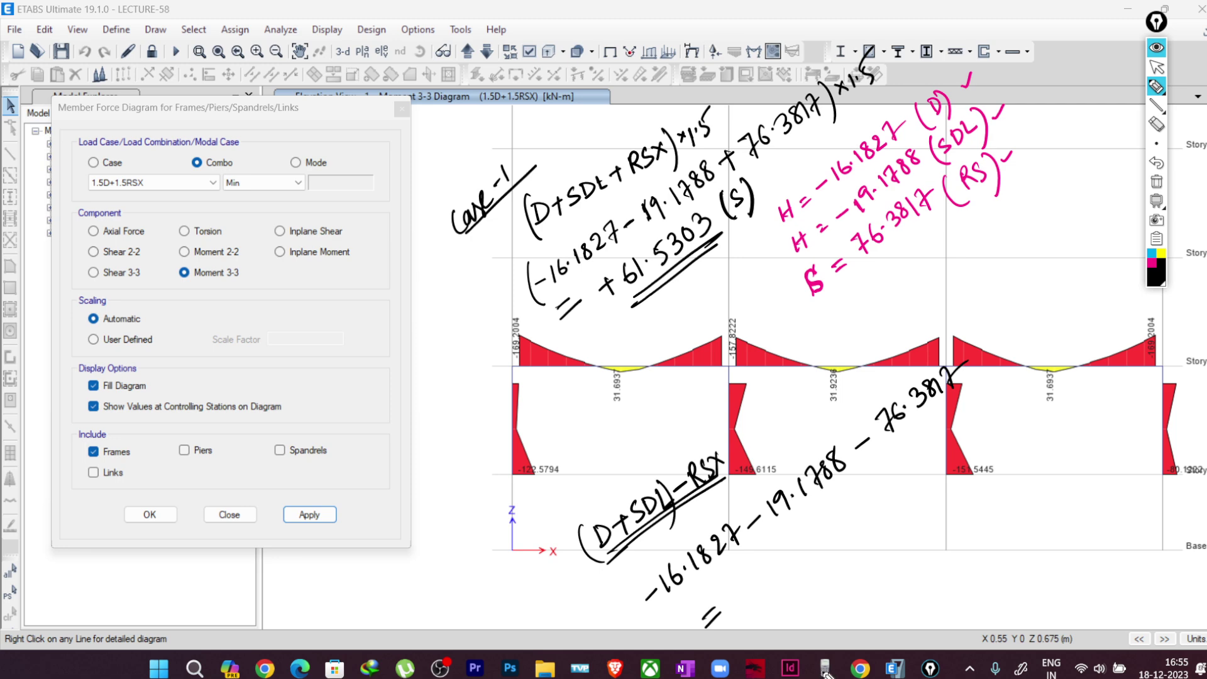
Step: Bring up the calculator emulator, cleared of the previous calculation, and enter −16.1827
click(1156, 66)
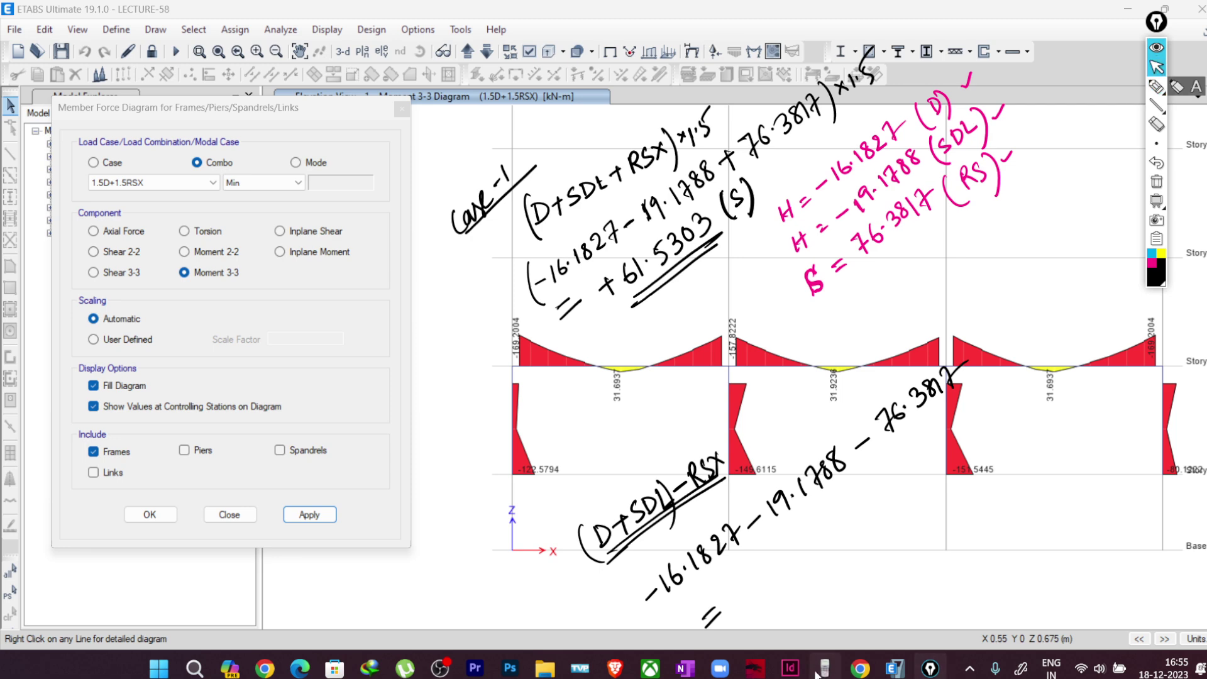
click(824, 668)
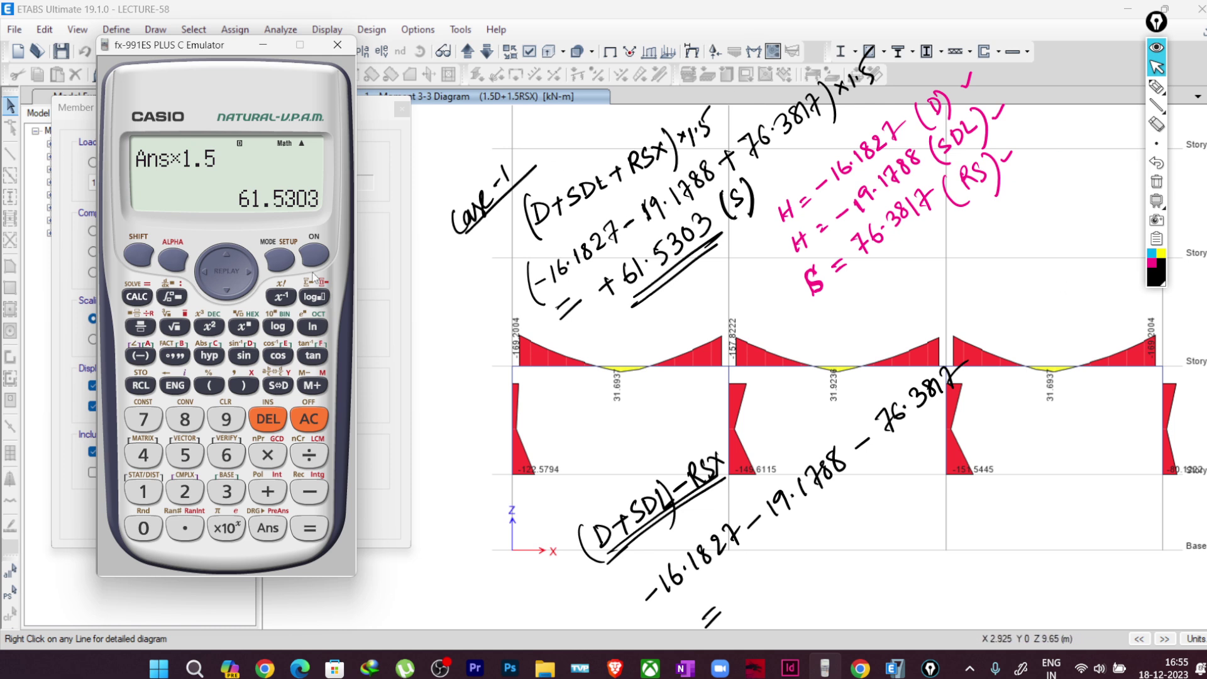
click(308, 419)
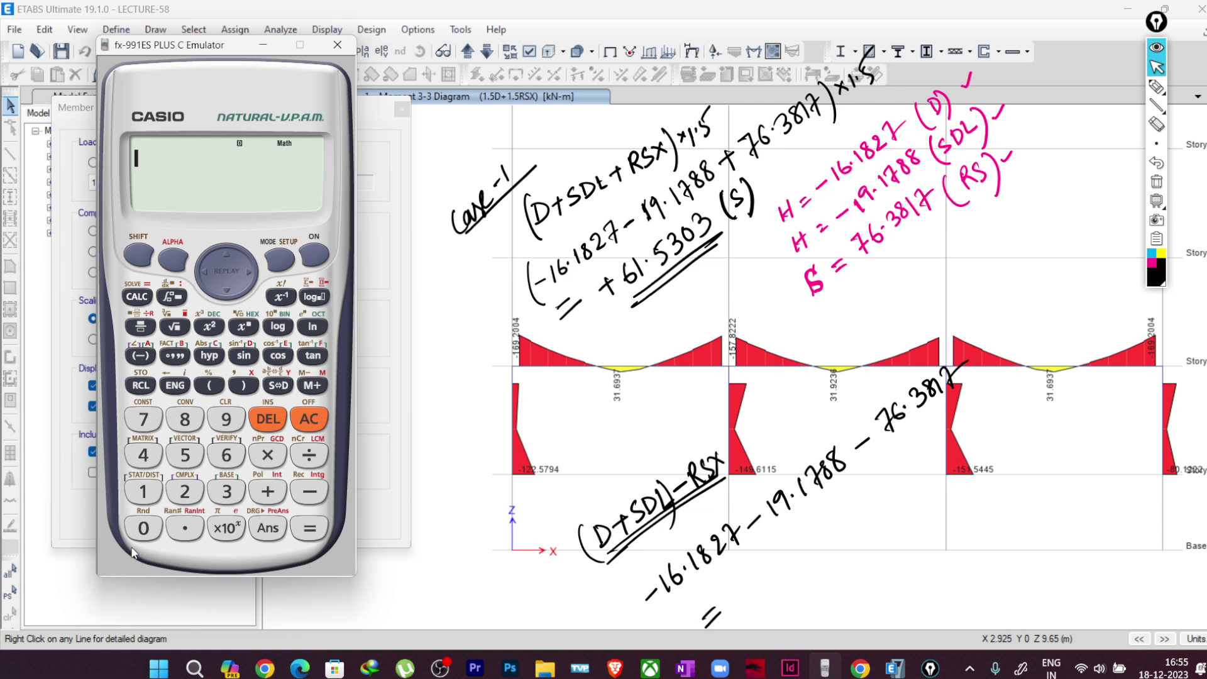
click(275, 494)
click(146, 496)
click(224, 454)
click(180, 526)
click(184, 419)
click(185, 491)
click(143, 419)
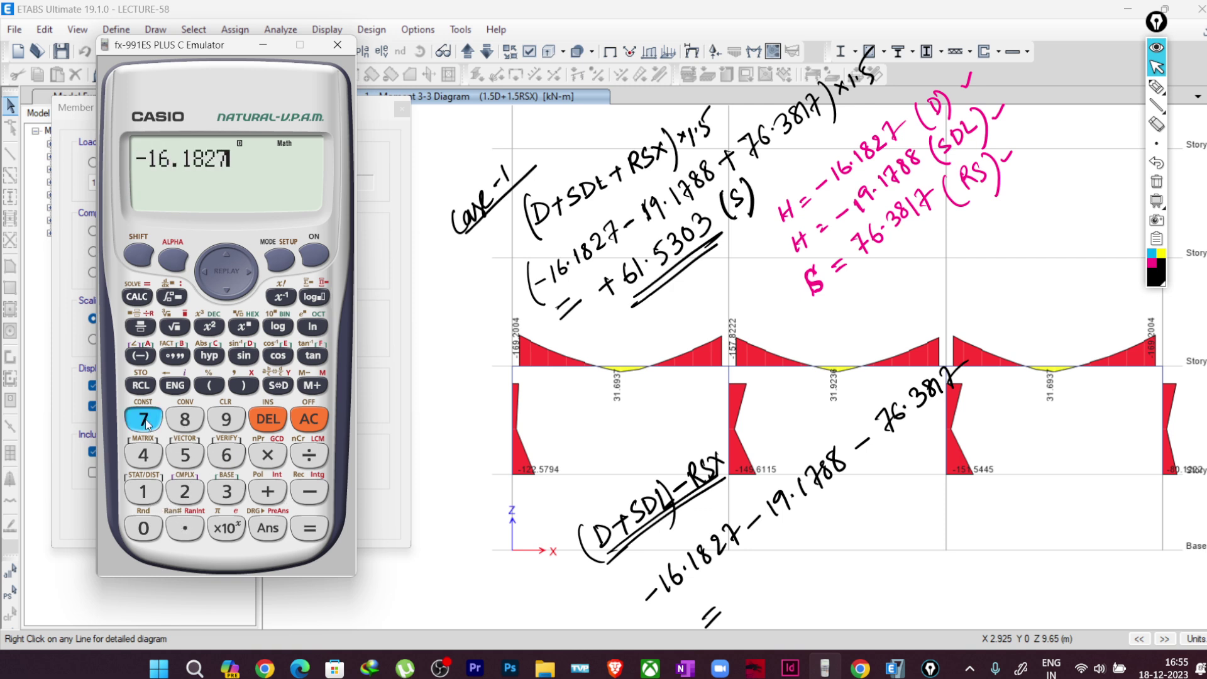
Step: Append the subtraction of the SDL moment 19.1788 to the calculator expression
click(310, 491)
click(146, 493)
click(226, 419)
click(143, 419)
click(184, 419)
click(184, 419)
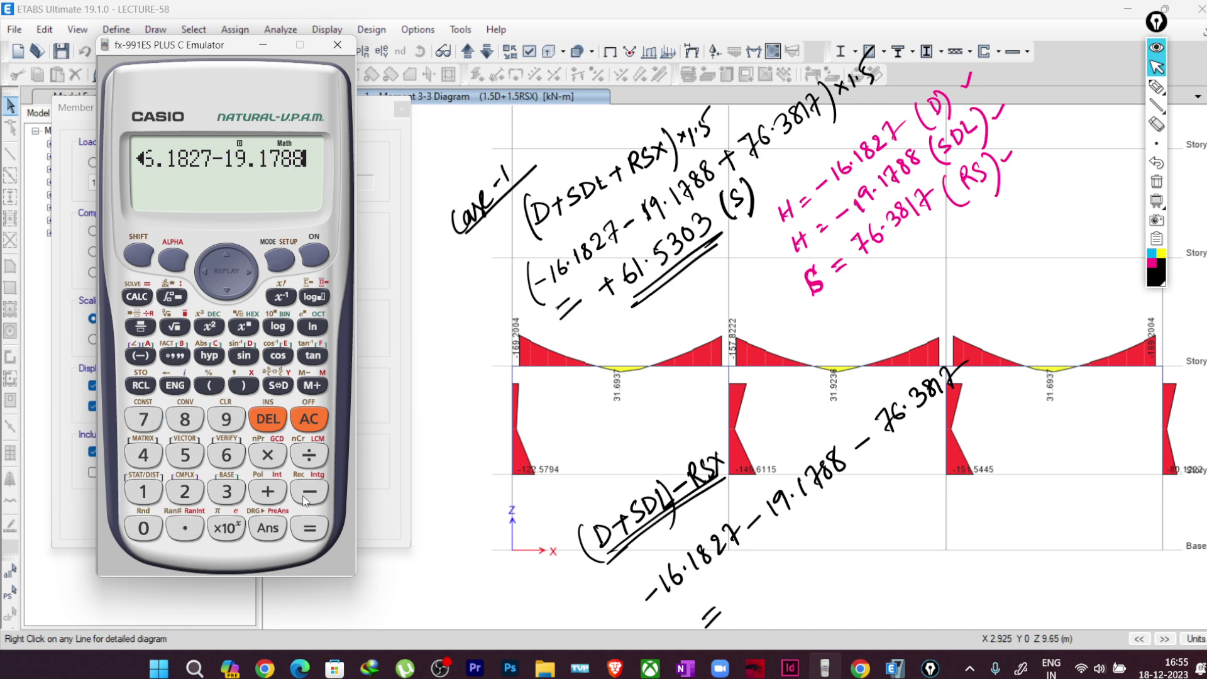
Step: Subtract the response spectrum moment 76.3817 in the calculator expression and evaluate it
click(305, 500)
click(143, 419)
click(226, 455)
click(184, 528)
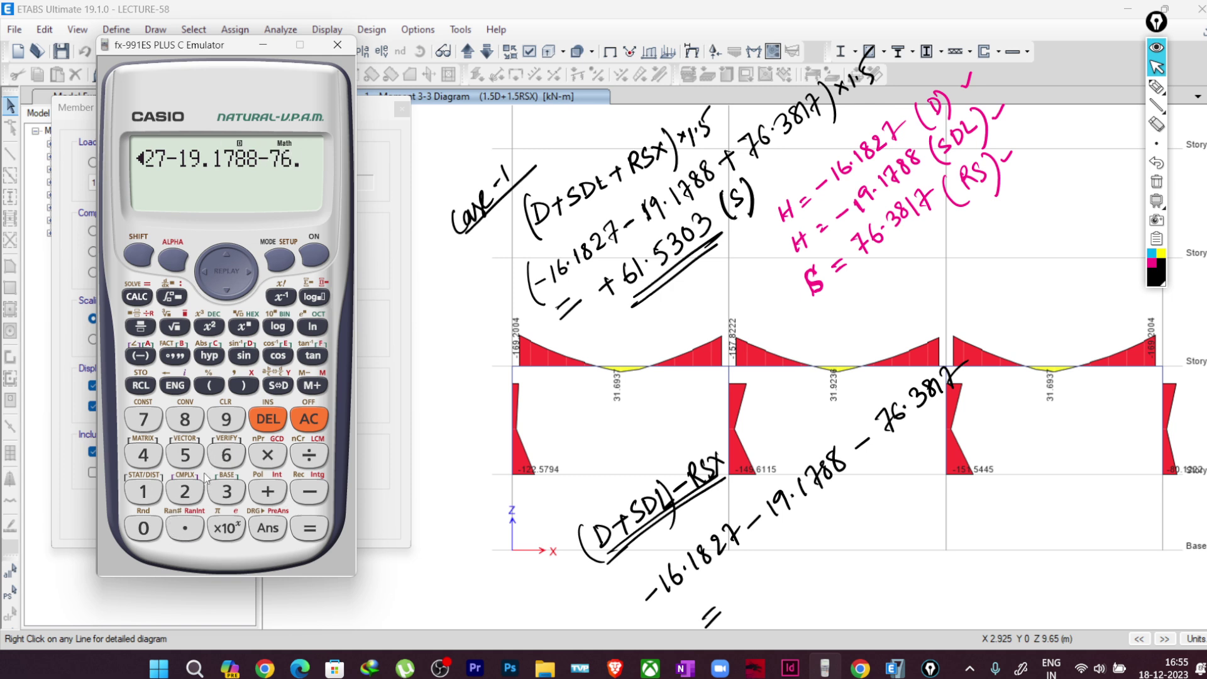
click(226, 491)
click(184, 419)
click(143, 491)
click(143, 419)
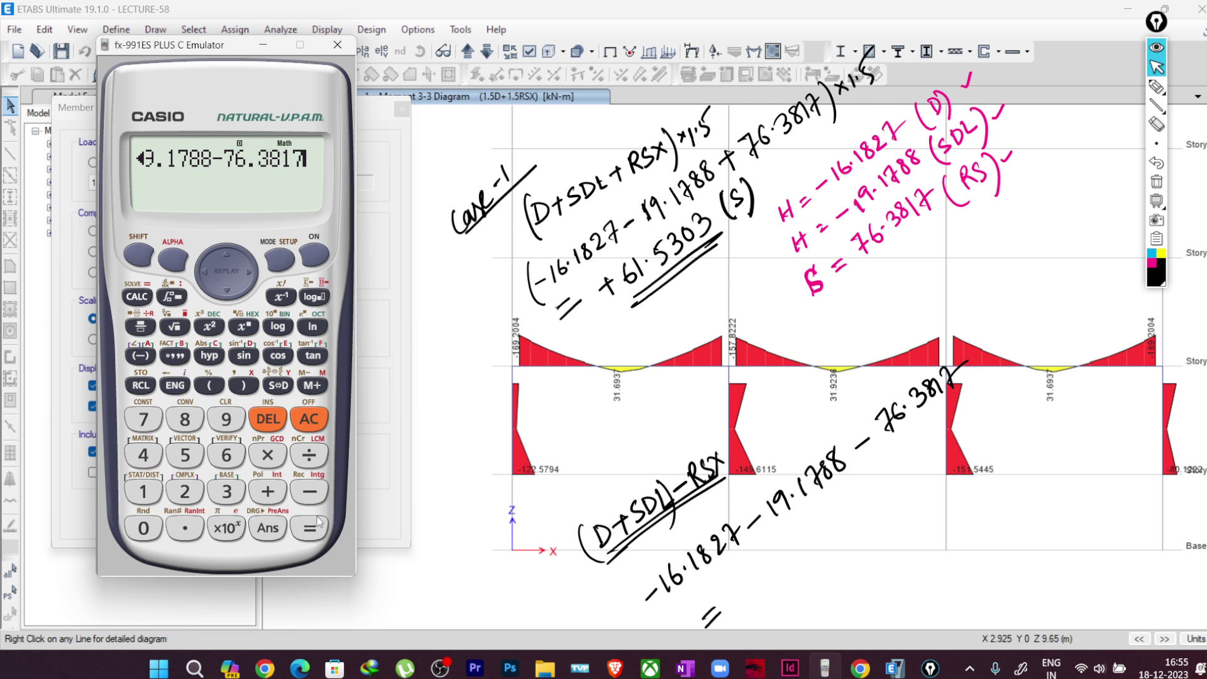
click(310, 528)
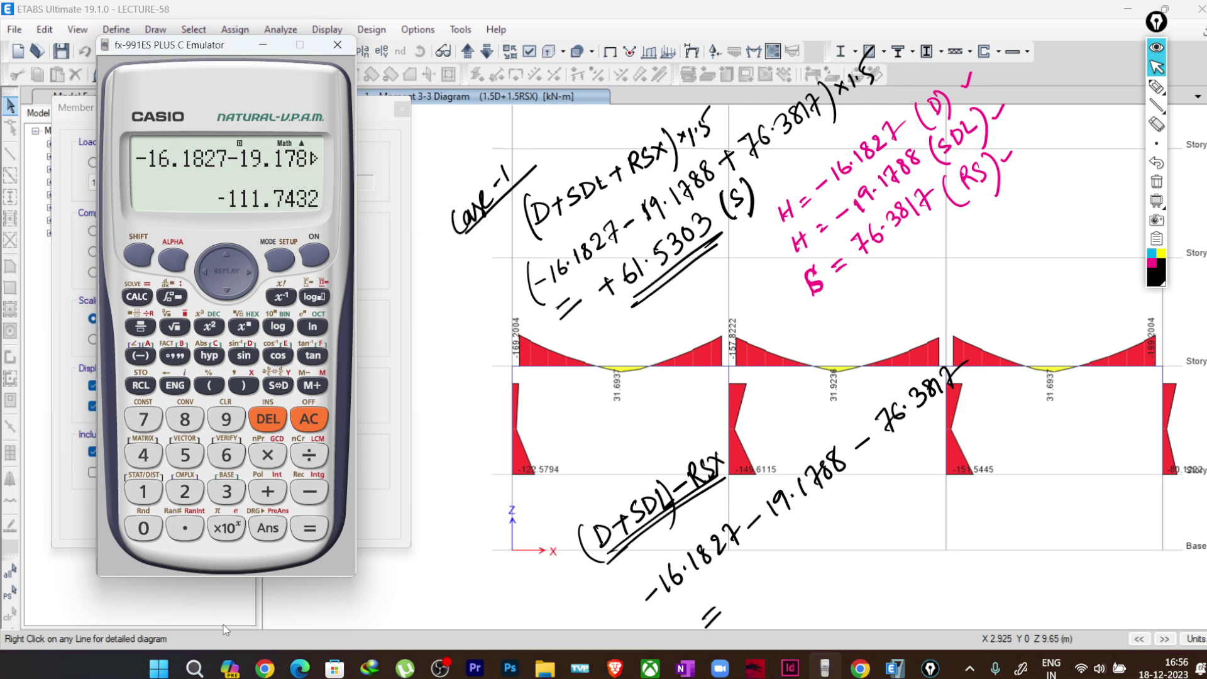
Step: Multiply the second case's calculated sum by the load factor 1.5
click(267, 455)
click(143, 491)
click(184, 528)
click(185, 455)
click(308, 528)
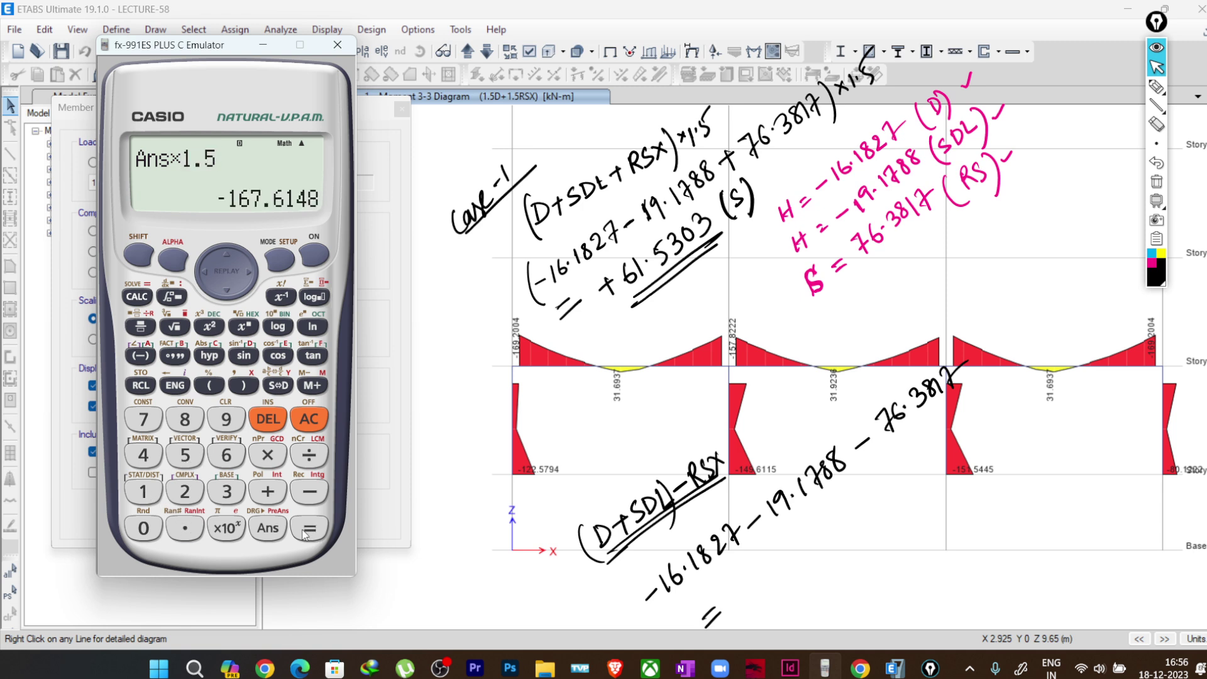
Step: Enclose the handwritten second-case sum in brackets and write the multiplier 1.5 in front of it
click(1156, 86)
mouse_move(622, 593)
mouse_down()
mouse_move(653, 641)
mouse_move(683, 628)
mouse_up()
drag(941, 350, 964, 427)
mouse_move(602, 627)
mouse_down()
mouse_move(616, 642)
mouse_move(598, 647)
mouse_up()
click(595, 632)
drag(608, 582, 585, 636)
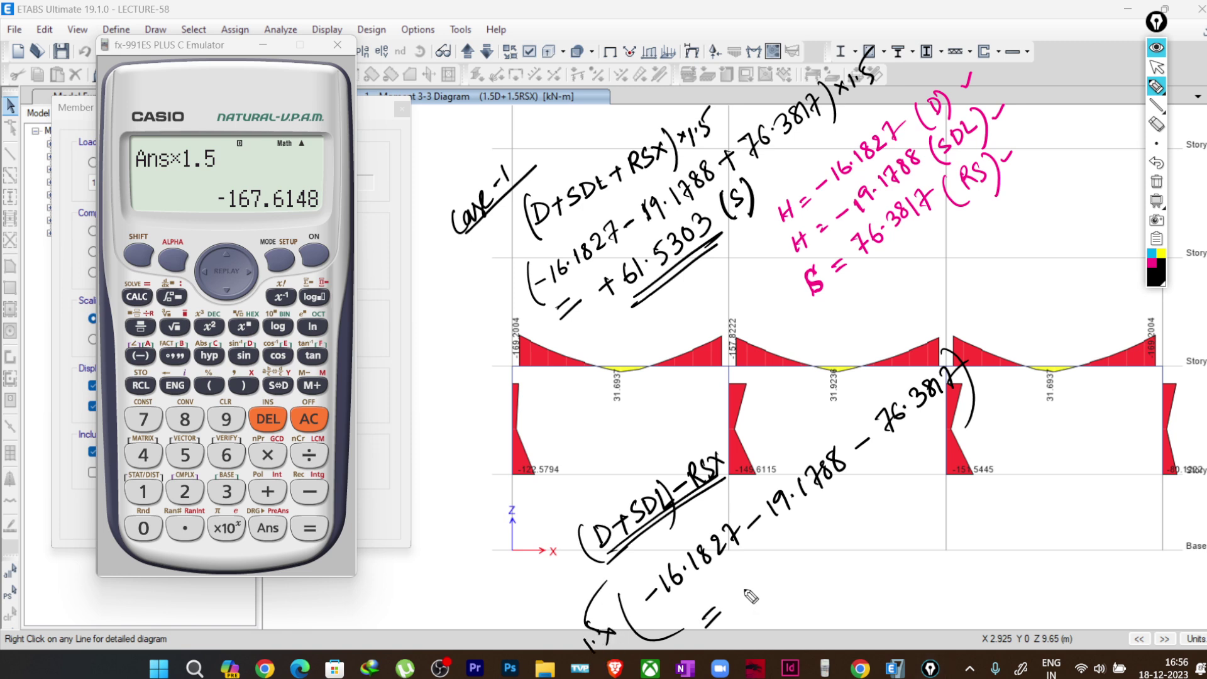
Step: Write the second-case result −167.6148 (H) beside its equals sign and put the calculator away
drag(768, 574, 739, 606)
drag(771, 556, 775, 579)
click(793, 558)
mouse_move(810, 534)
mouse_down()
mouse_move(821, 558)
mouse_move(839, 525)
mouse_move(846, 541)
mouse_move(843, 511)
mouse_move(863, 536)
mouse_move(881, 517)
mouse_up()
drag(893, 475, 889, 522)
mouse_move(1156, 91)
click(1156, 67)
click(263, 45)
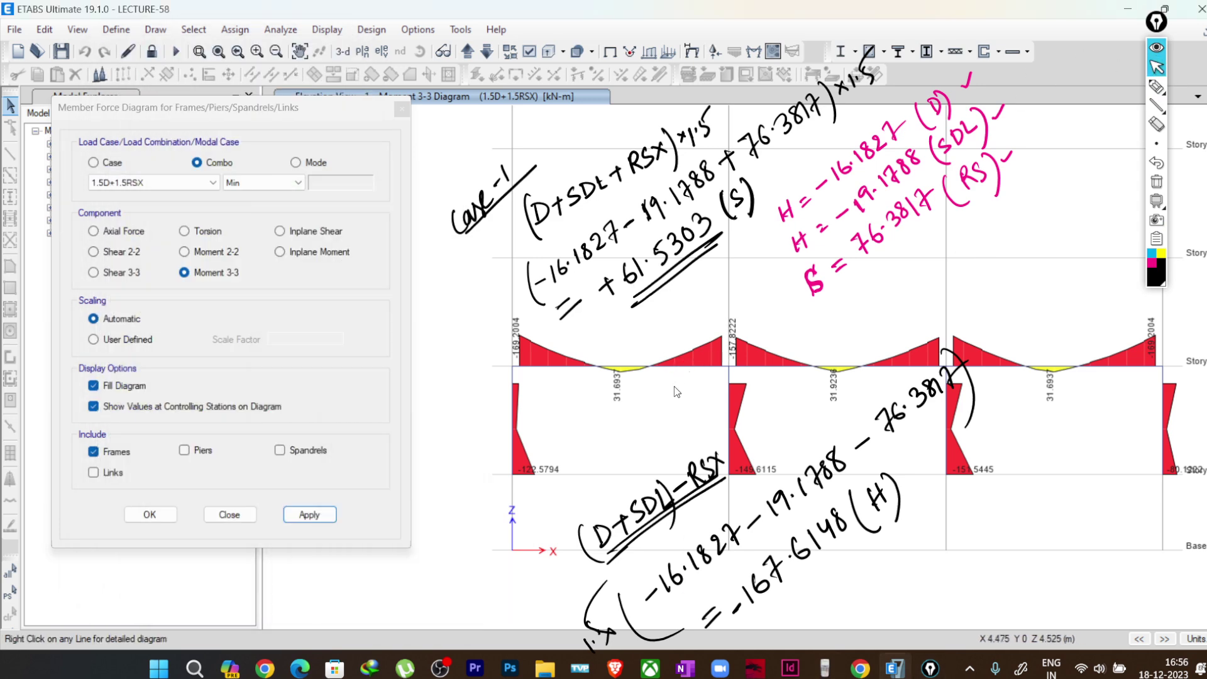
Step: Draw an arrow pointing at the story beam line with the moment diagrams and tick the Case-1 calculation
mouse_move(714, 369)
mouse_move(1155, 94)
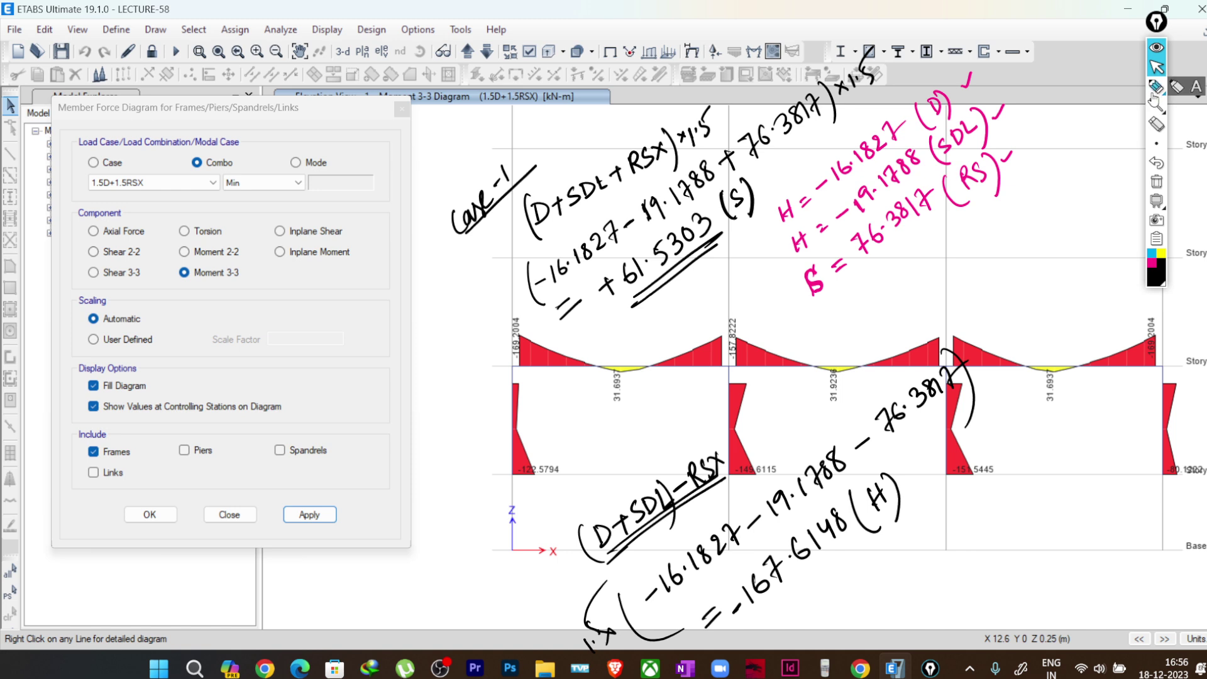
click(1155, 89)
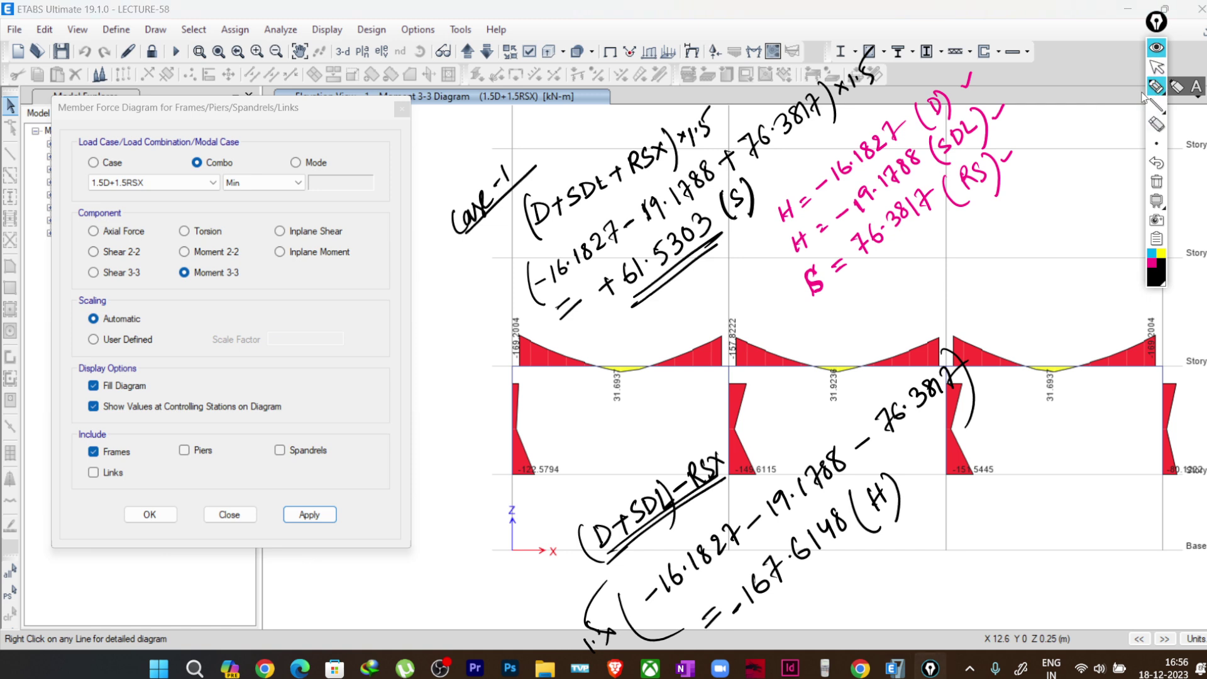
mouse_move(428, 372)
mouse_down()
mouse_move(483, 370)
mouse_move(465, 385)
mouse_up()
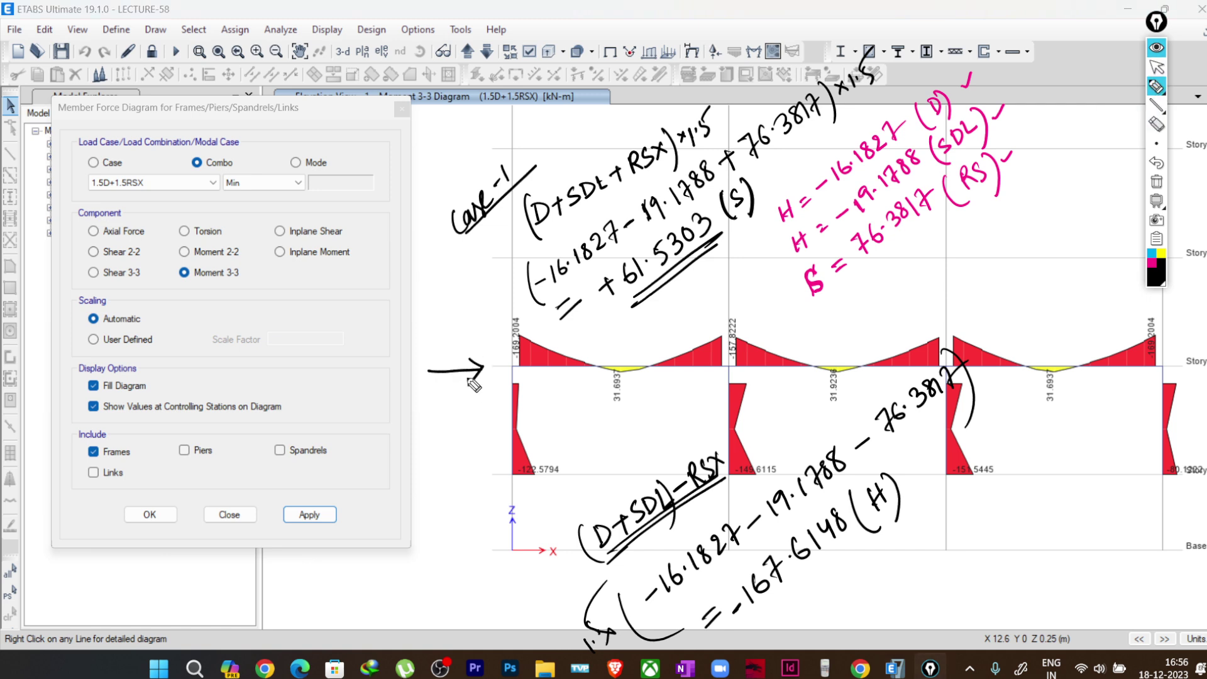
drag(479, 268, 516, 236)
Step: Sketch two moment curves over the first bay's beam: black with ends below the beam line, light blue with ends above it
mouse_move(522, 368)
mouse_down()
mouse_move(523, 395)
mouse_move(613, 370)
mouse_move(674, 378)
mouse_move(720, 404)
mouse_move(721, 374)
mouse_up()
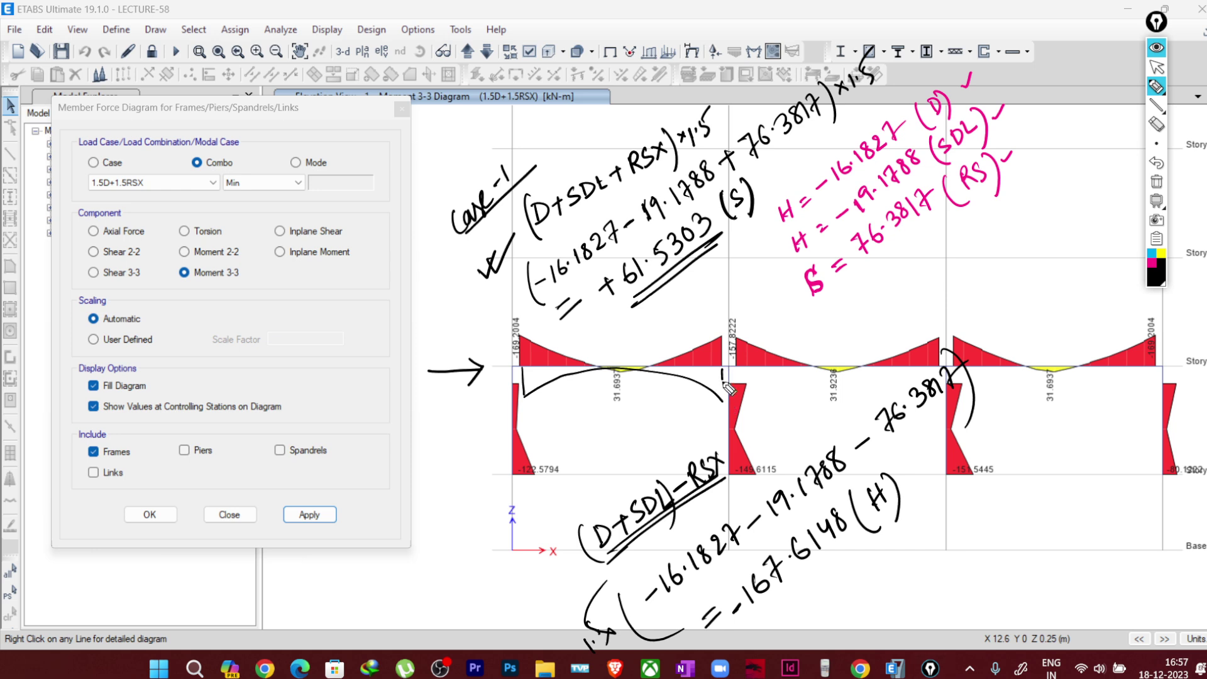
click(1151, 253)
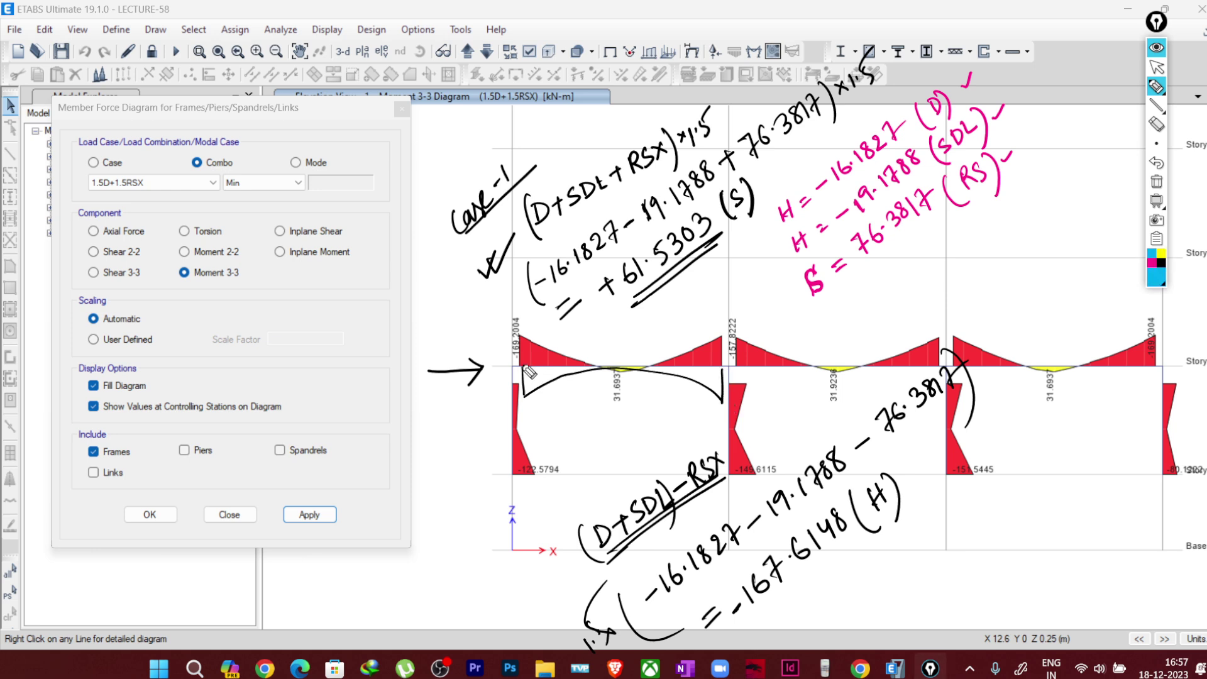
drag(522, 364, 523, 339)
mouse_move(544, 361)
mouse_down()
mouse_move(647, 393)
mouse_move(698, 358)
mouse_move(722, 321)
mouse_move(722, 364)
mouse_up()
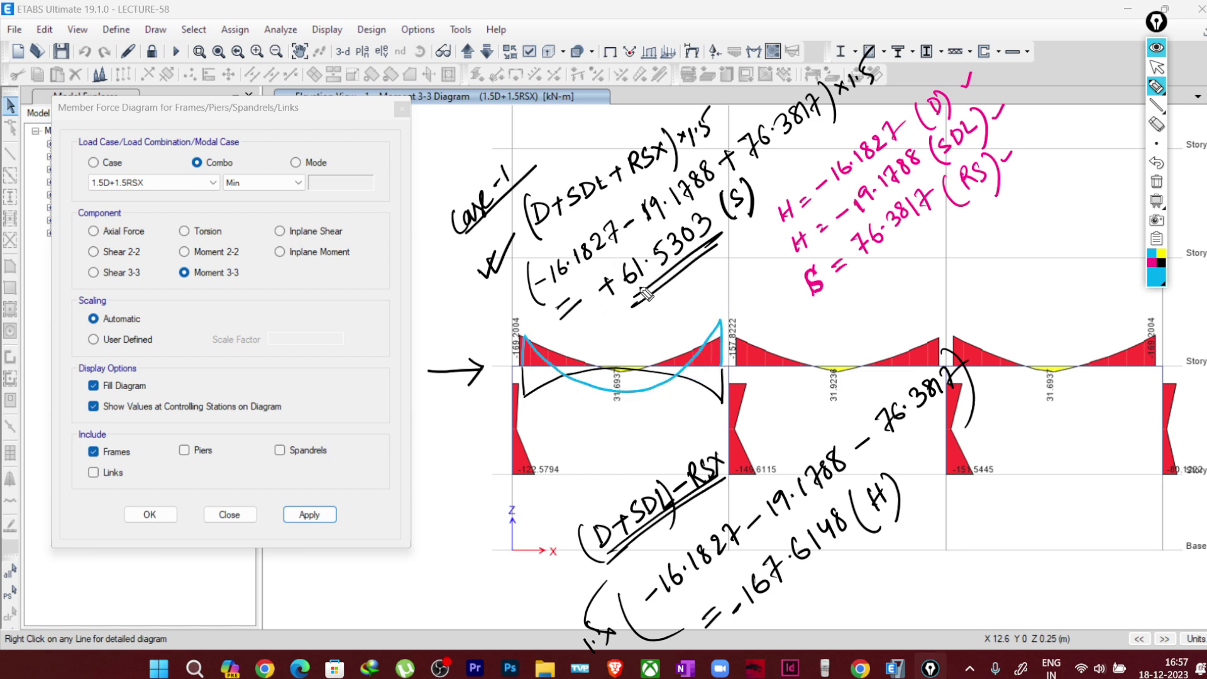
Step: Hatch the midspan area of the blue moment curve and circle the spot at its lowest point
drag(564, 366, 561, 372)
drag(571, 365, 568, 372)
mouse_move(577, 366)
mouse_down()
mouse_move(603, 393)
mouse_move(673, 372)
mouse_up()
mouse_move(634, 395)
mouse_down()
mouse_move(608, 409)
mouse_move(617, 390)
mouse_up()
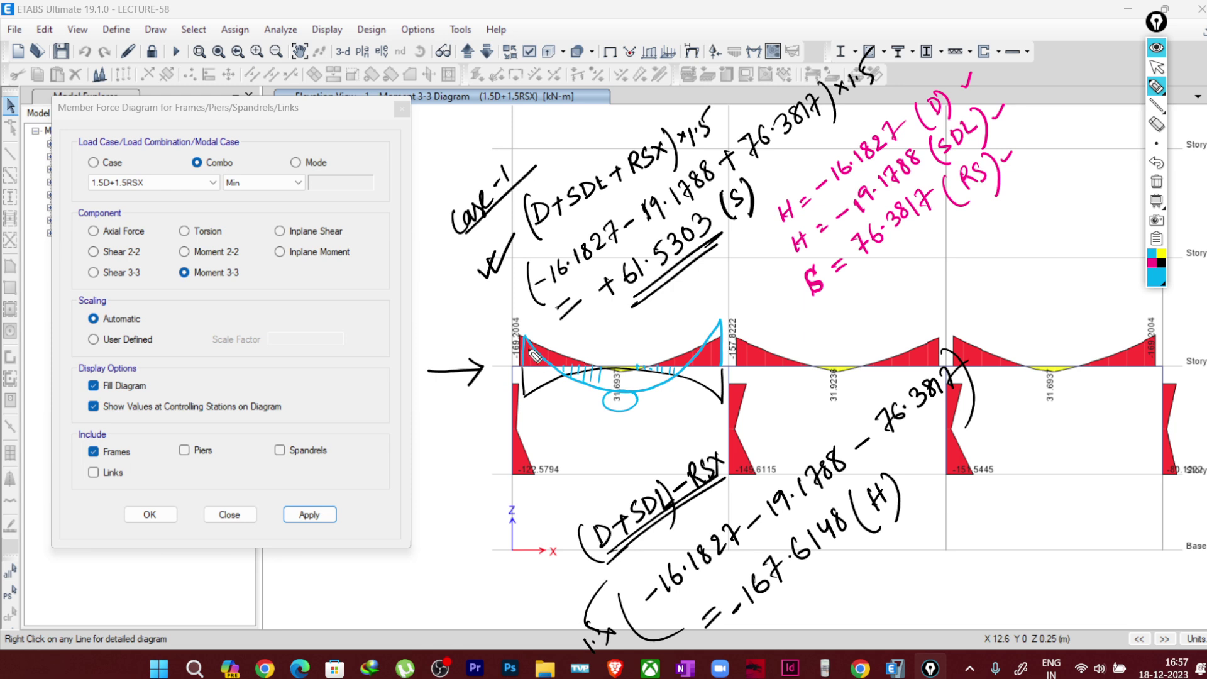
Step: Label the first beam's start with +ve below the beam line and −ve above it
drag(530, 412, 533, 417)
key(e)
drag(563, 332, 573, 333)
mouse_move(546, 405)
mouse_down()
mouse_move(554, 414)
mouse_move(569, 399)
mouse_up()
Step: Mark the two results with a tick under +61.5303, a (−ve) note above the third bay and a double underline beneath −167.6148
mouse_move(692, 276)
mouse_down()
mouse_move(698, 285)
mouse_move(710, 266)
mouse_up()
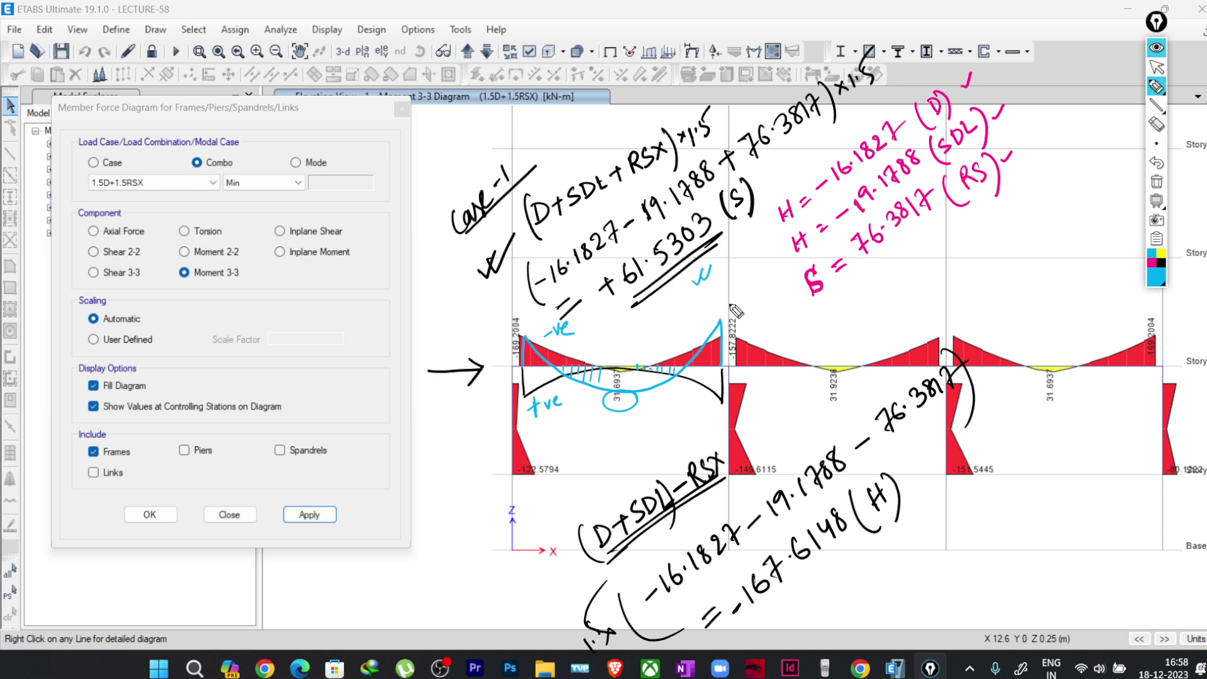
mouse_move(979, 296)
mouse_down()
mouse_move(1041, 284)
mouse_move(977, 313)
mouse_move(1000, 322)
mouse_up()
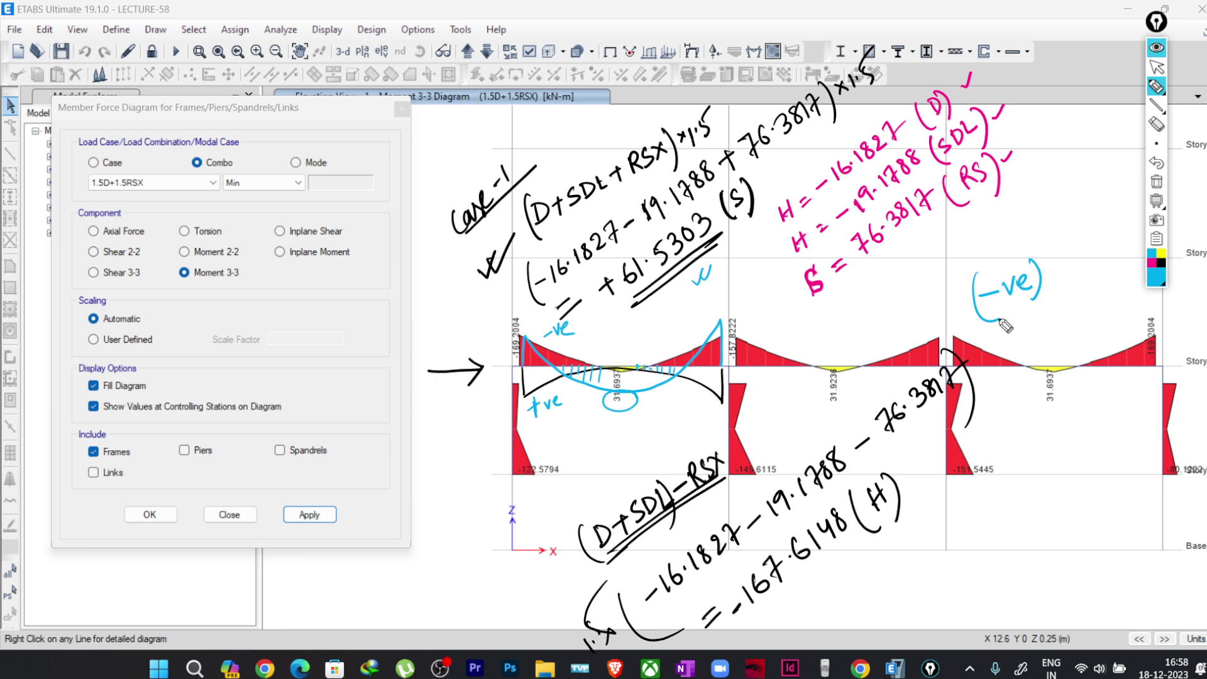
drag(768, 621, 847, 558)
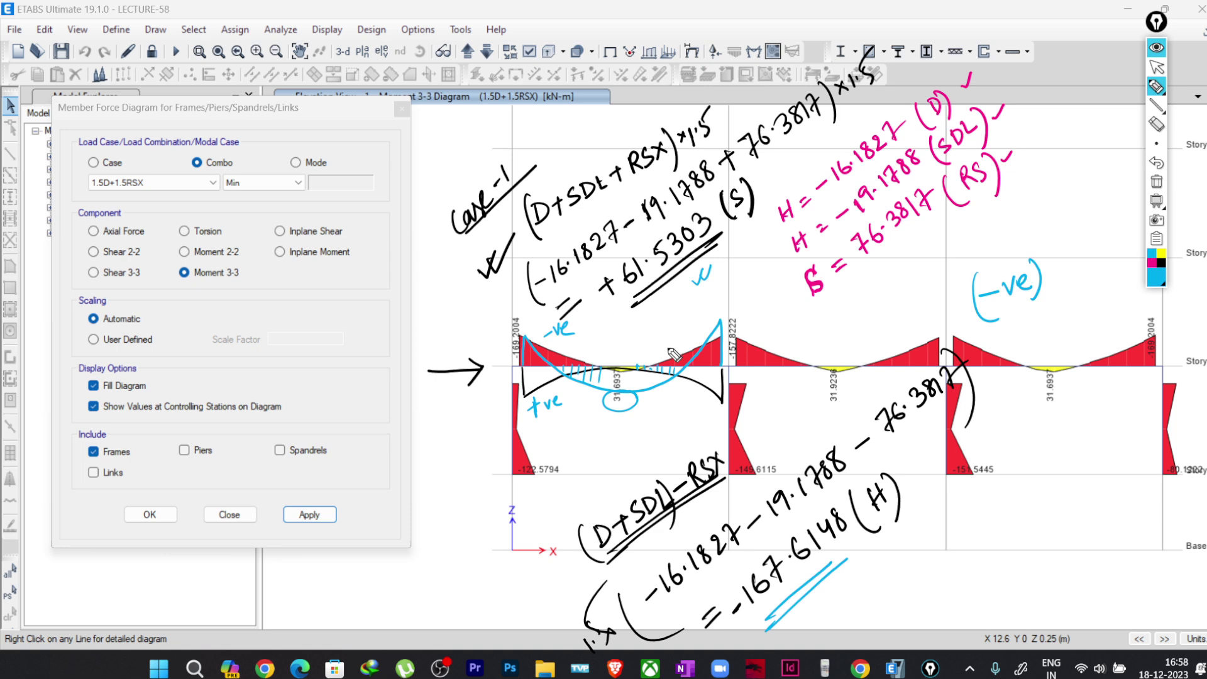
Step: Hatch the area between the beam line and the black moment curve near the first beam's far end
drag(716, 371, 708, 385)
drag(703, 373, 701, 385)
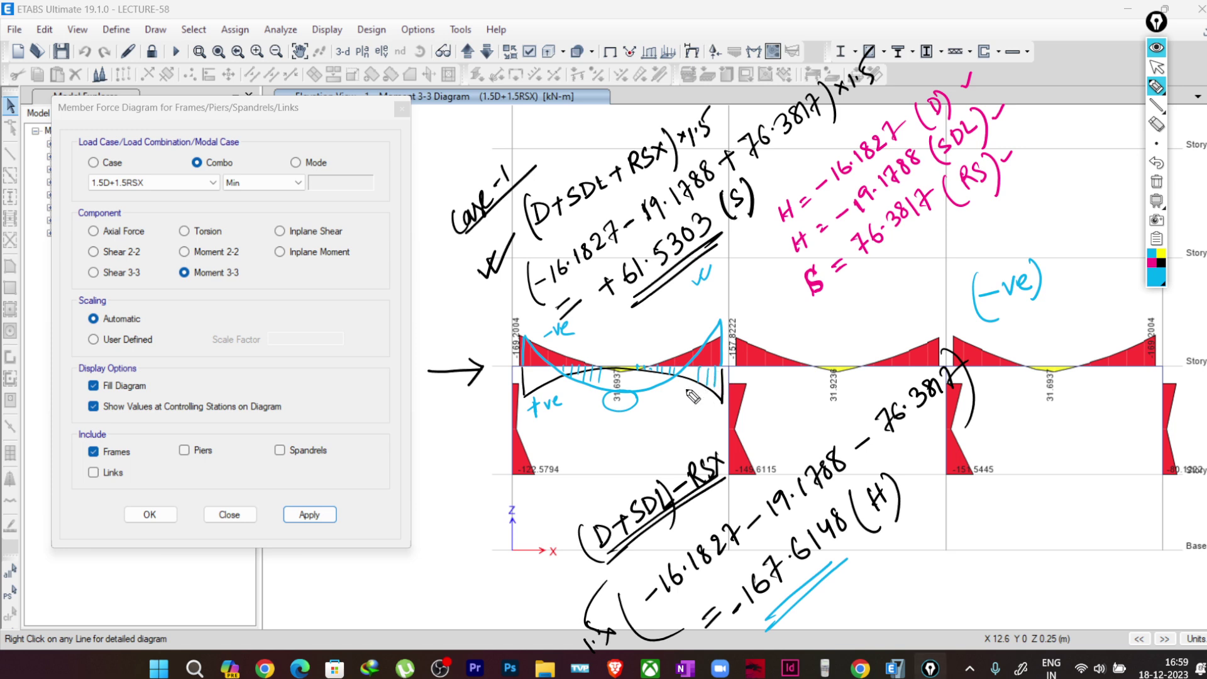